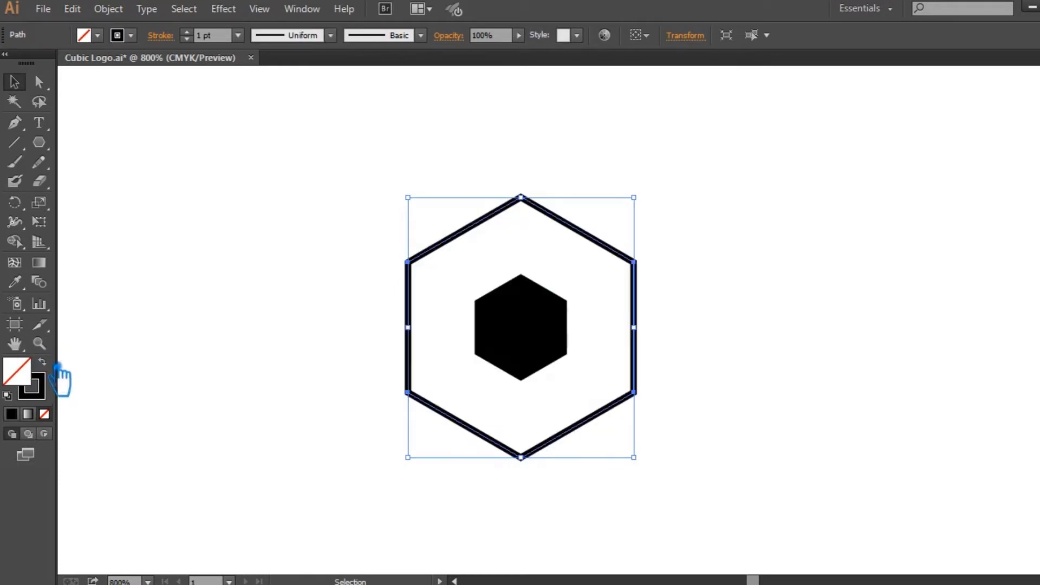
# - Thicken the outer hexagon's stroke to 6 pt
pyautogui.click(204, 36)
pyautogui.write('3')
pyautogui.press('Return')
pyautogui.press('Up')
pyautogui.press('Up')
pyautogui.press('Up')
pyautogui.press('Up')
pyautogui.press('Up')
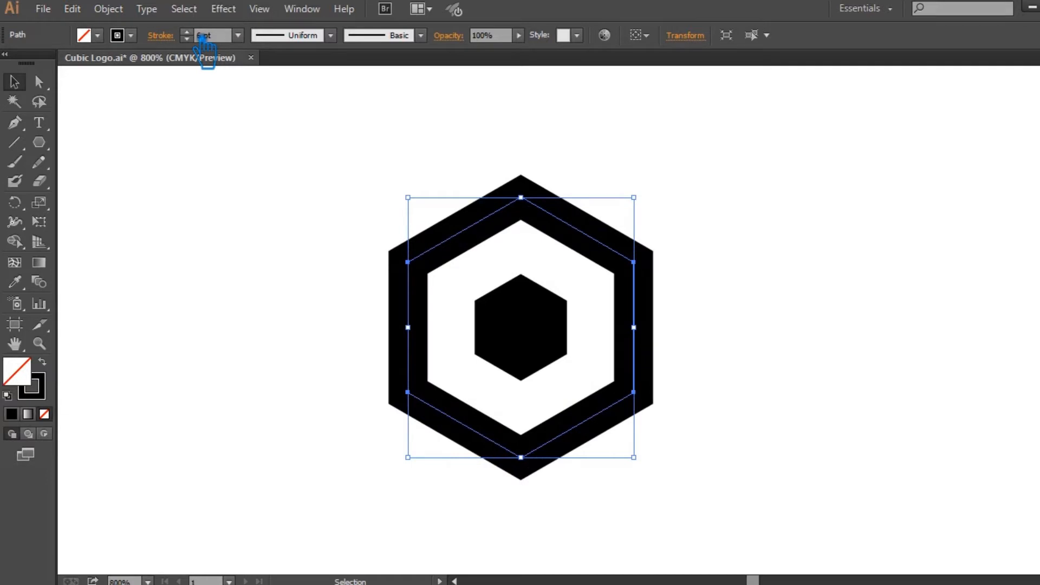
# - Scale the solid inner hexagon and the outlined outer hexagon down slightly, keeping both proportional and centred
pyautogui.click(563, 326)
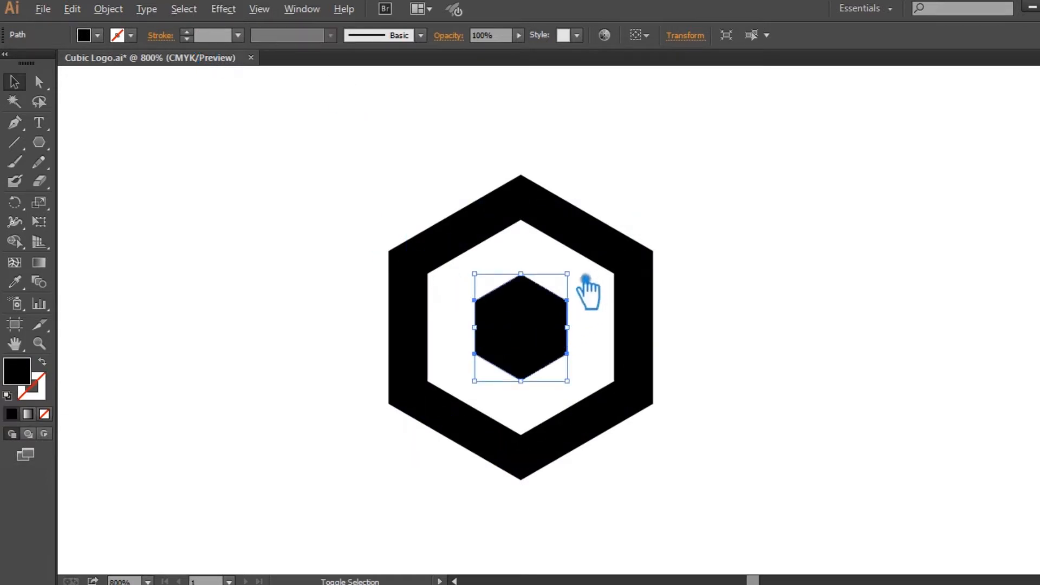
pyautogui.moveTo(583, 280); pyautogui.dragTo(580, 295)
pyautogui.click(743, 296)
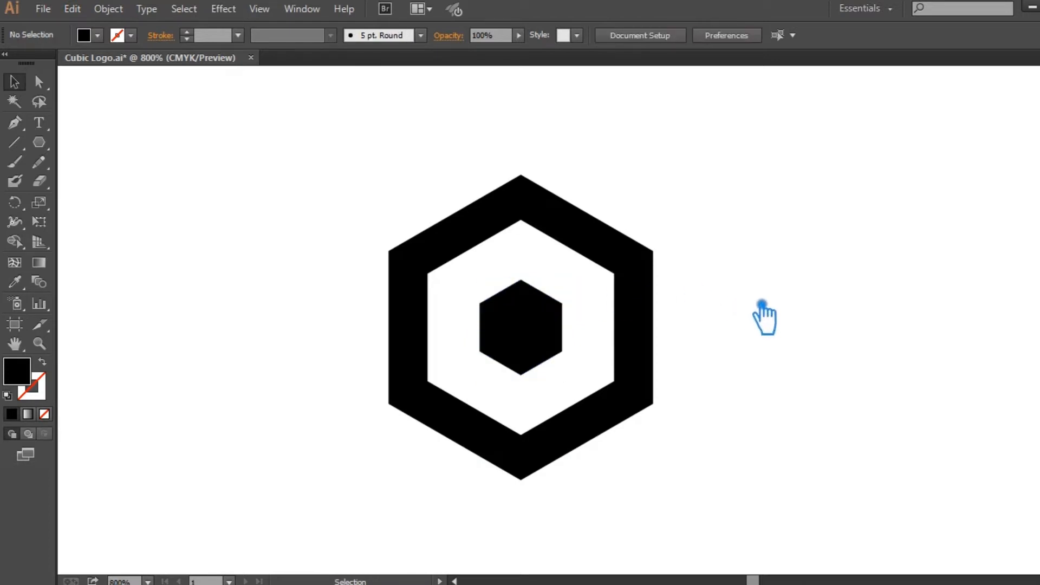
pyautogui.click(651, 323)
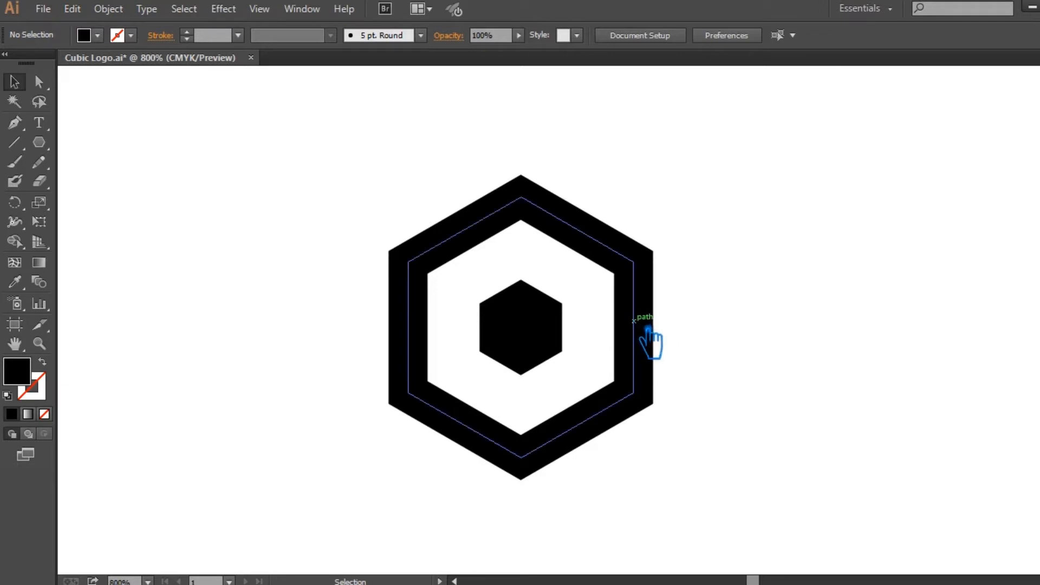
pyautogui.moveTo(650, 207); pyautogui.dragTo(643, 220)
pyautogui.click(725, 261)
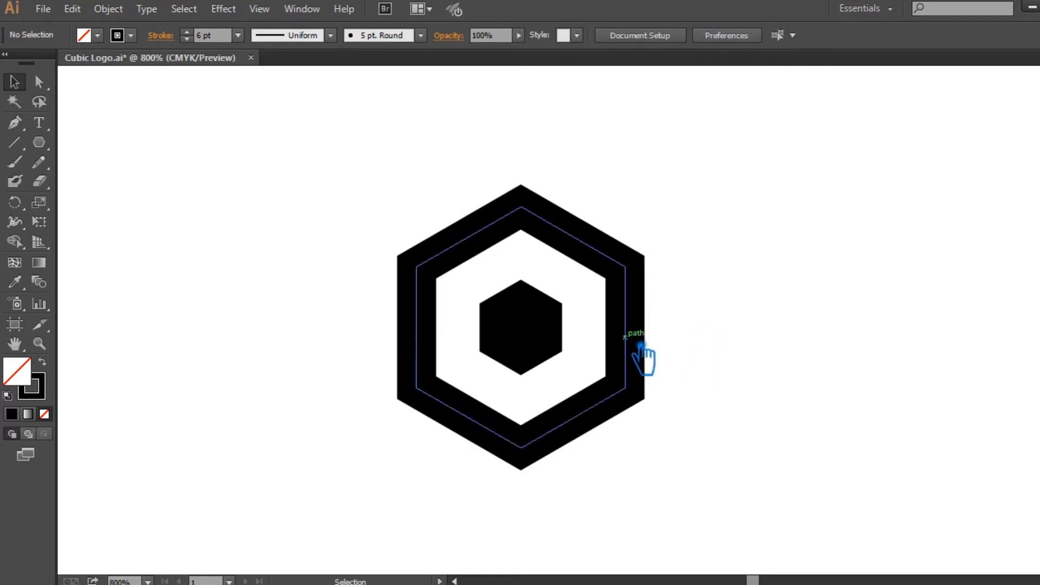
# - Expand the outer hexagon's fill and stroke into a filled ring shape
pyautogui.click(640, 347)
pyautogui.click(109, 10)
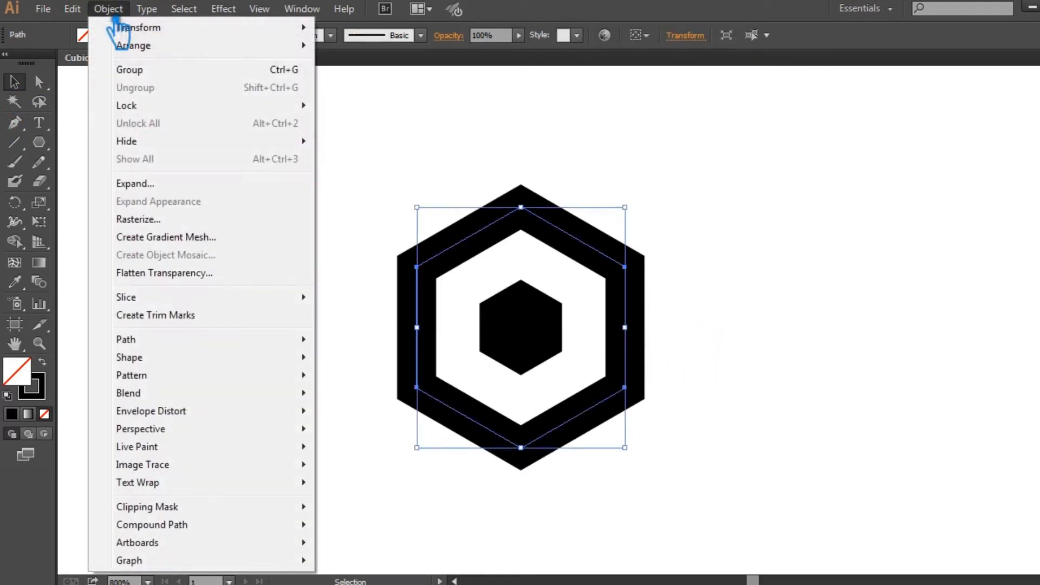
pyautogui.click(136, 183)
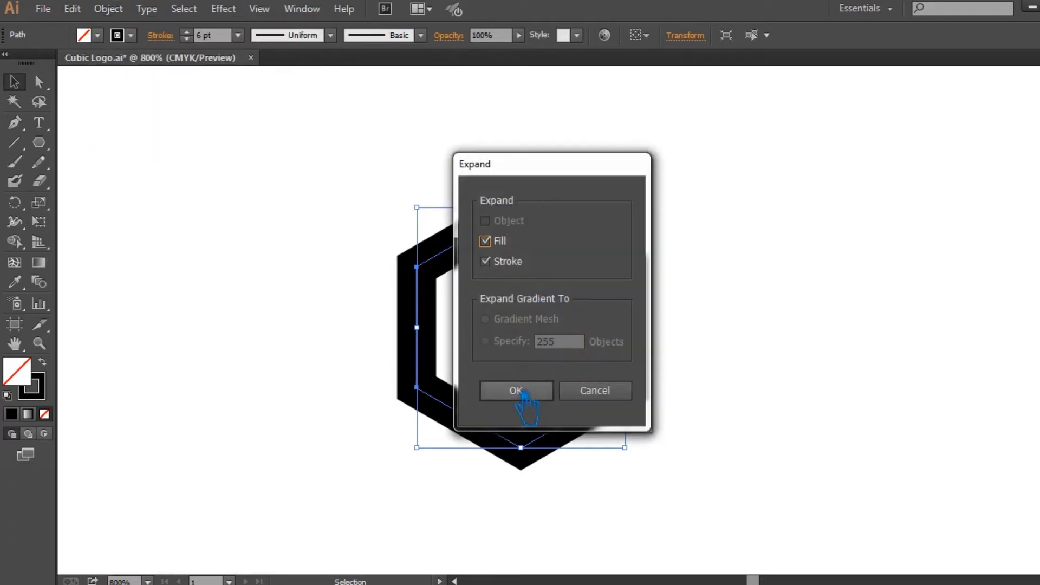
pyautogui.click(519, 390)
pyautogui.click(239, 421)
# - Draw a vertical line through the outer hexagon's top and bottom corners and lengthen it past both ends
pyautogui.click(14, 143)
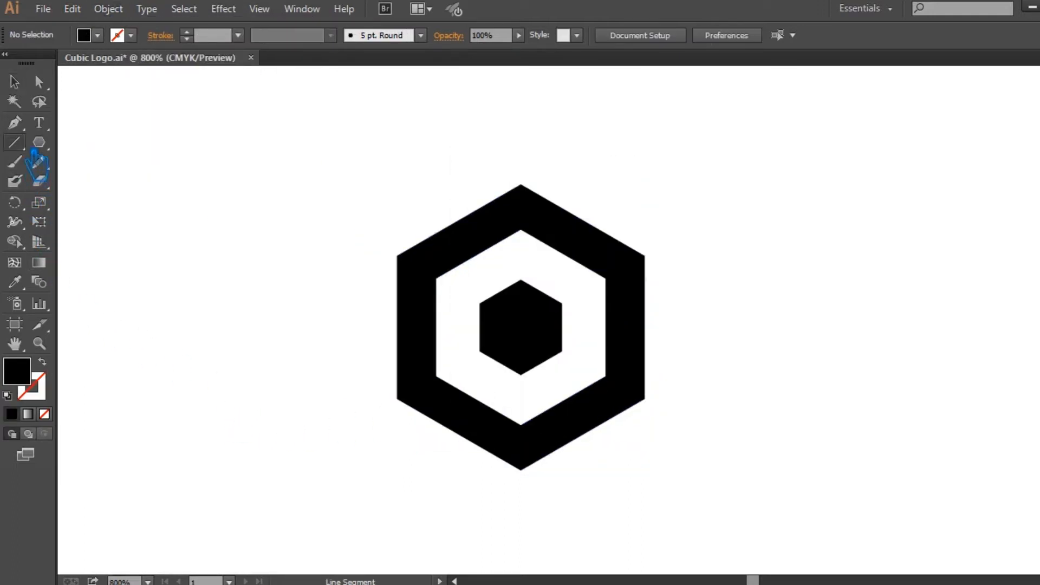
pyautogui.moveTo(537, 475); pyautogui.dragTo(537, 193)
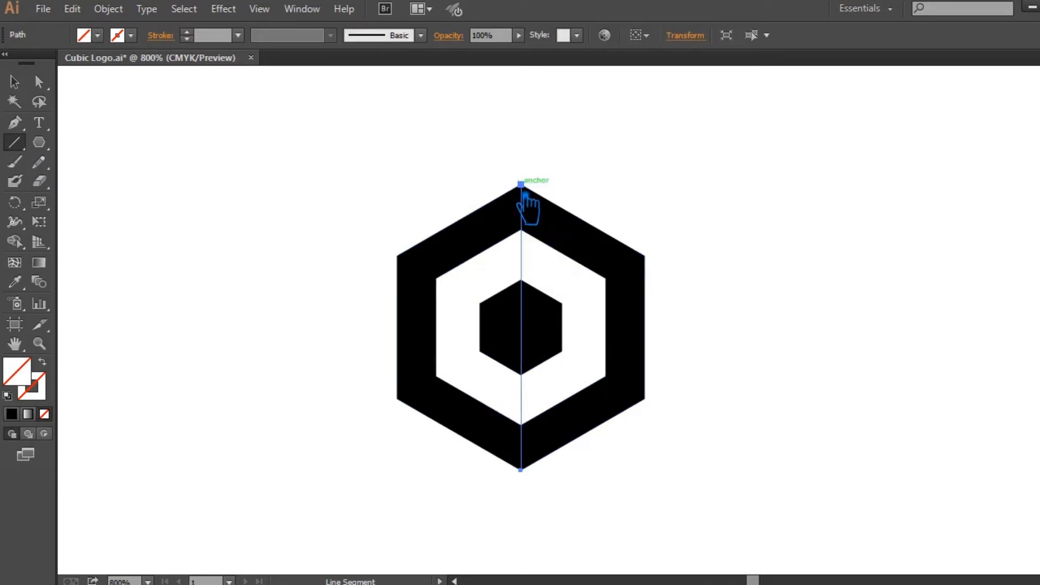
pyautogui.click(15, 83)
pyautogui.moveTo(529, 471); pyautogui.dragTo(583, 537)
# - Draw a diagonal line through the outer hexagon's upper-right and lower-left corners and extend it beyond both
pyautogui.click(15, 143)
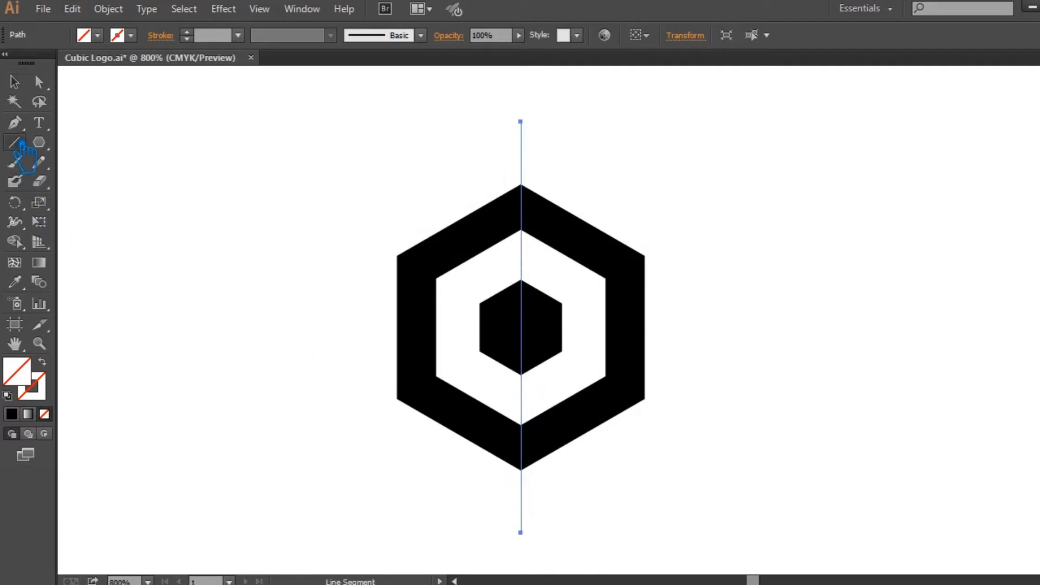
pyautogui.moveTo(645, 255); pyautogui.dragTo(398, 399)
pyautogui.click(14, 82)
pyautogui.moveTo(656, 405); pyautogui.dragTo(732, 466)
# - Draw a third line through the outer hexagon's upper-left and lower-right corners and extend it beyond both
pyautogui.press('\\')
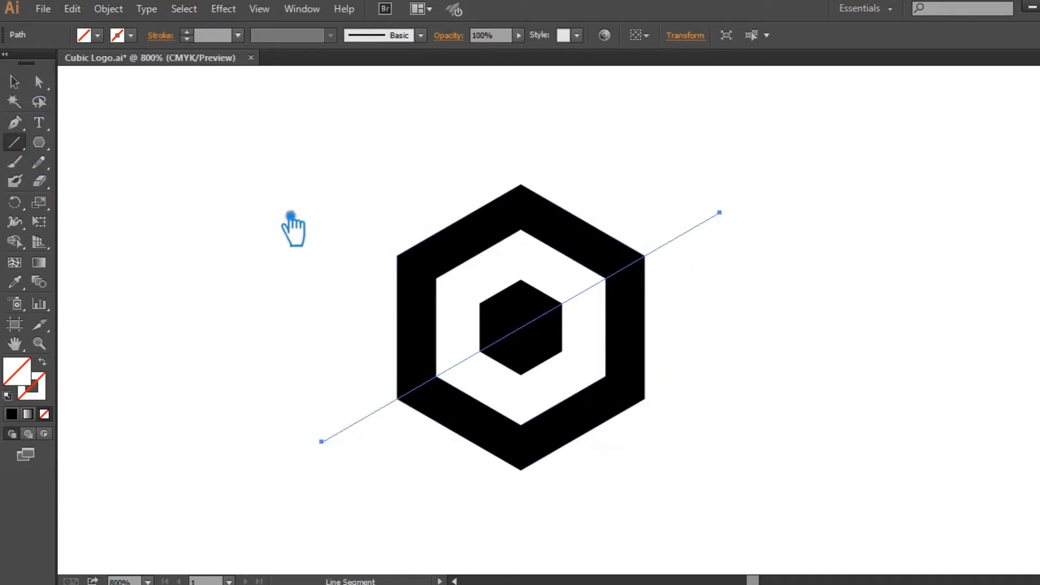
pyautogui.press('Delete')
pyautogui.moveTo(398, 256)
pyautogui.mouseDown()
pyautogui.moveTo(558, 368)
pyautogui.moveTo(644, 399)
pyautogui.mouseUp()
pyautogui.press('ctrl')
pyautogui.moveTo(645, 399); pyautogui.dragTo(689, 424)
# - Divide both hexagon shapes along the three crossing lines with Pathfinder Divide and ungroup the resulting pieces
pyautogui.moveTo(770, 497); pyautogui.dragTo(308, 202)
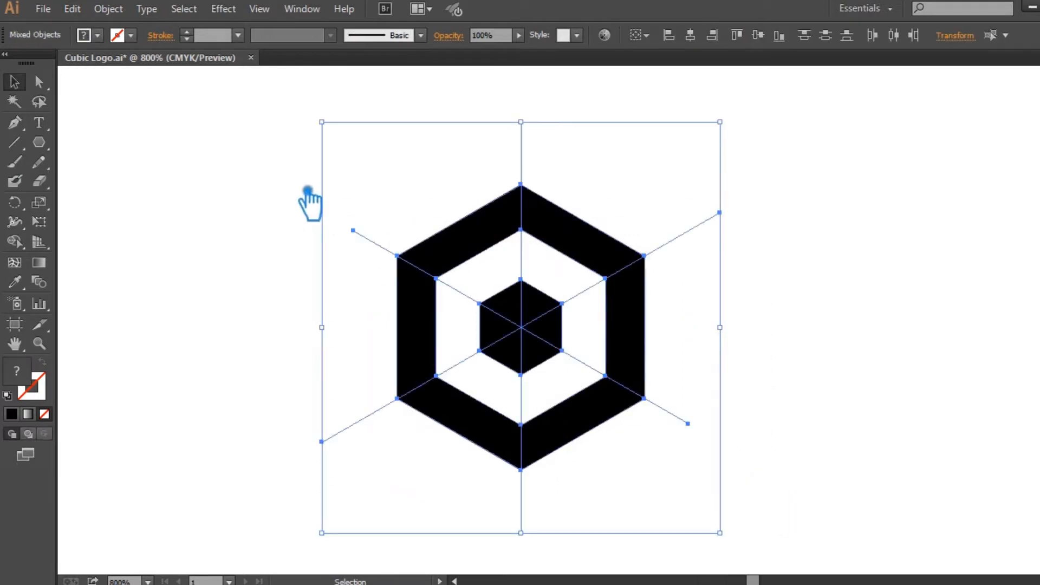
pyautogui.hotkey('ctrl', 'shift', 'F9')
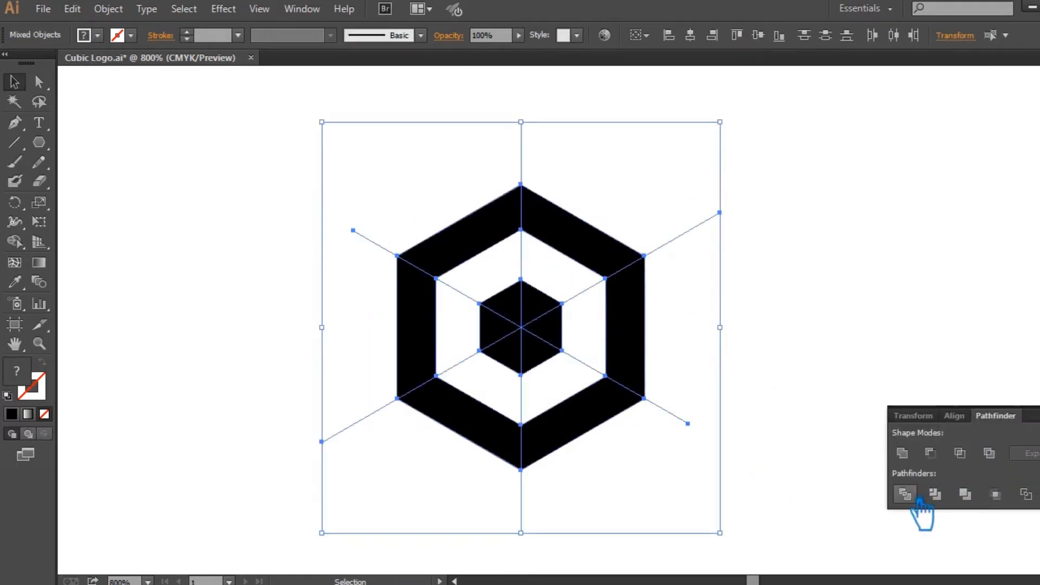
pyautogui.click(915, 496)
pyautogui.click(981, 388)
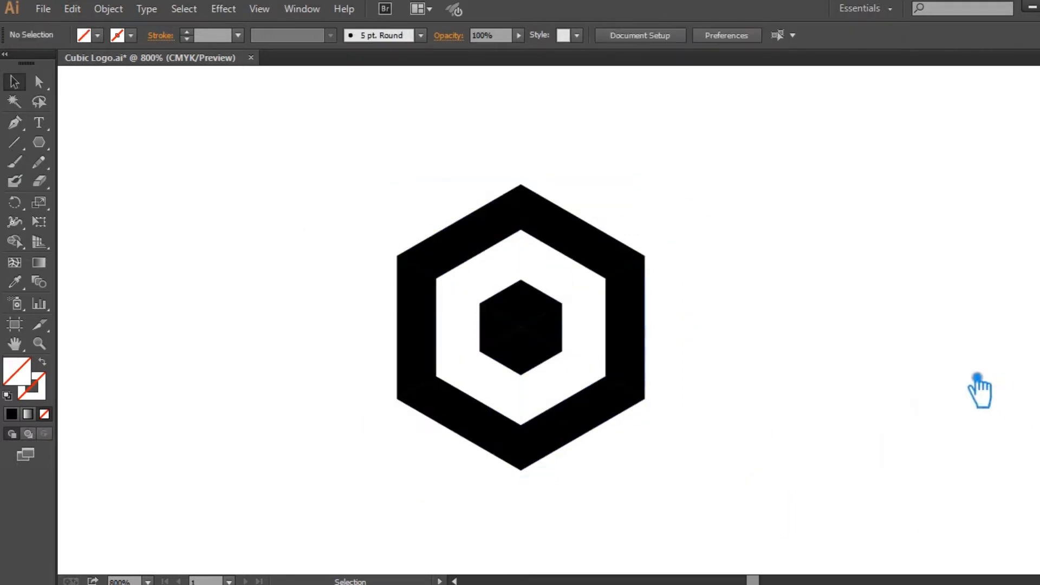
pyautogui.rightClick(516, 329)
pyautogui.click(587, 425)
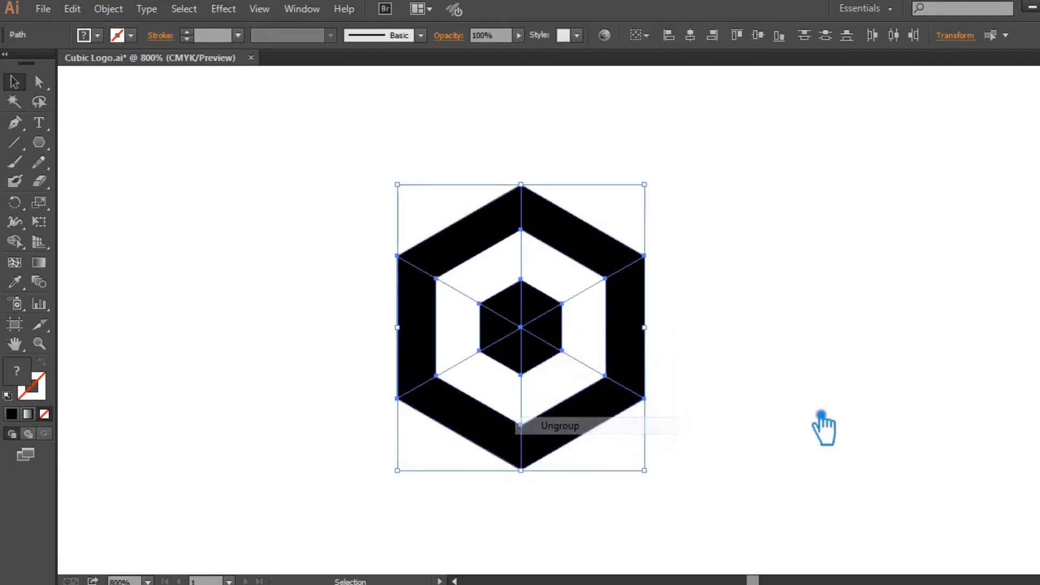
pyautogui.click(820, 424)
# - Delete the unfilled pieces in the gap between the outer ring and the inner hexagon
pyautogui.click(602, 350)
pyautogui.press('Delete')
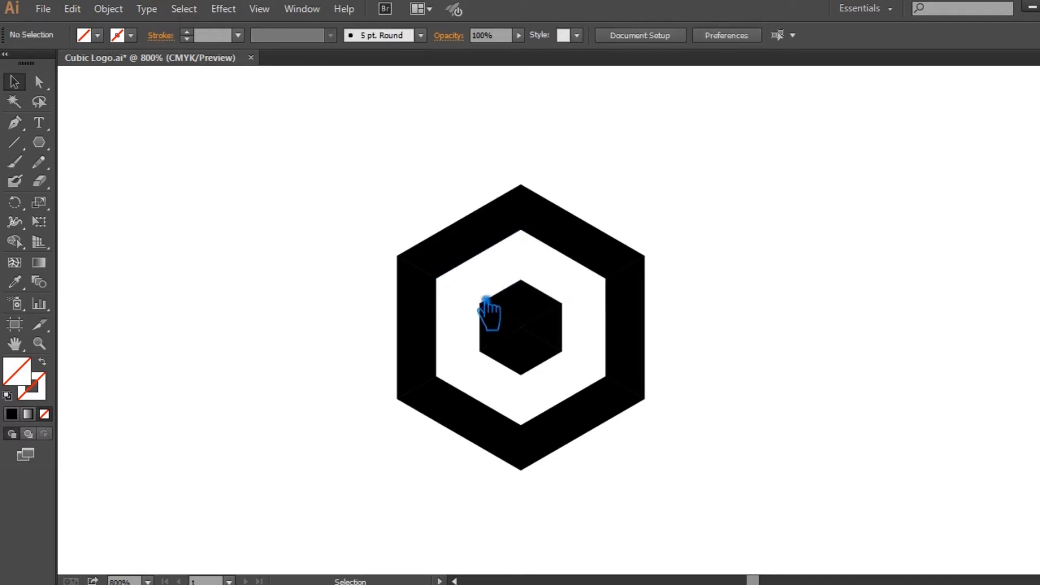
pyautogui.click(484, 302)
pyautogui.press('Delete')
pyautogui.click(481, 371)
pyautogui.press('Delete')
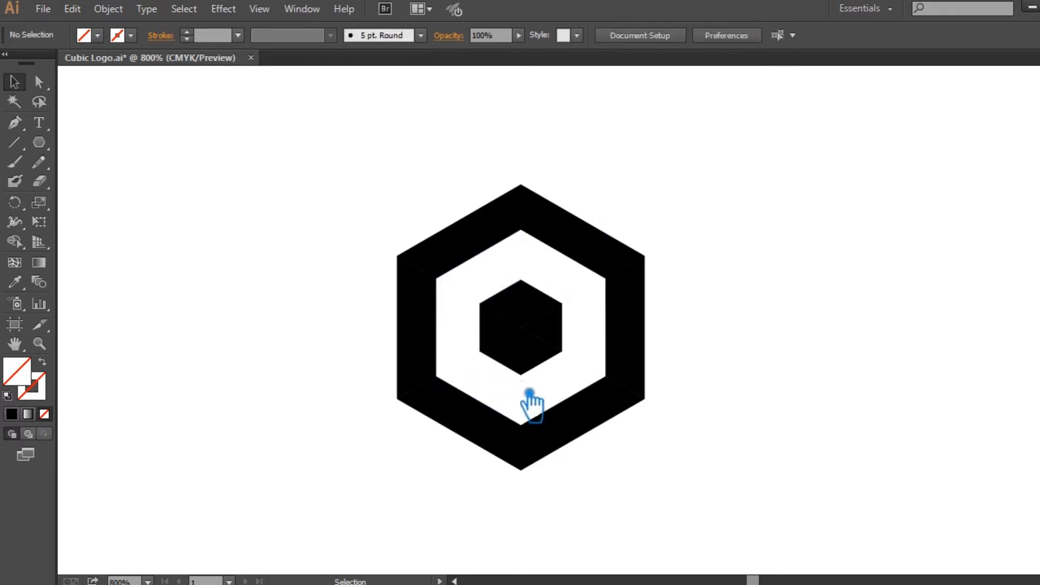
pyautogui.click(538, 406)
pyautogui.press('Delete')
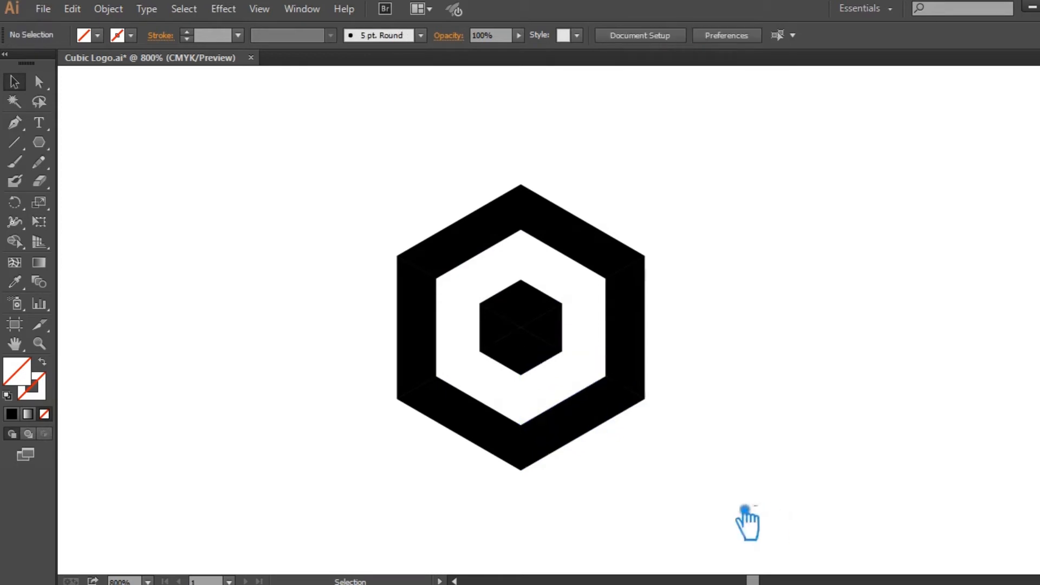
pyautogui.moveTo(766, 522); pyautogui.dragTo(356, 191)
pyautogui.click(855, 276)
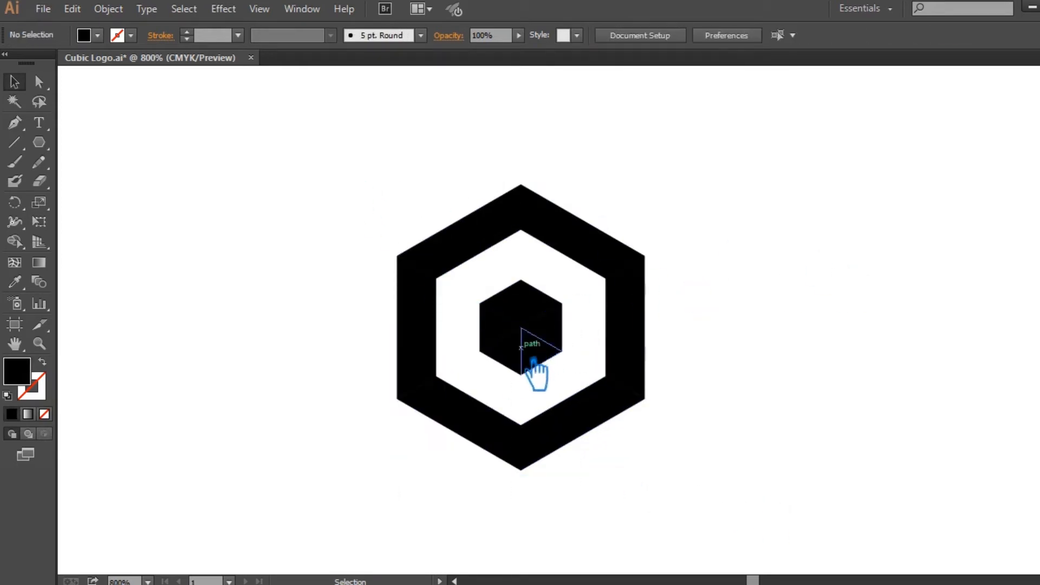
# - Unite the inner hexagon's triangles in adjacent pairs to form the left, right and top faces of a cube
pyautogui.click(513, 336)
pyautogui.keyDown('shift'); pyautogui.click(504, 324); pyautogui.keyUp('shift')
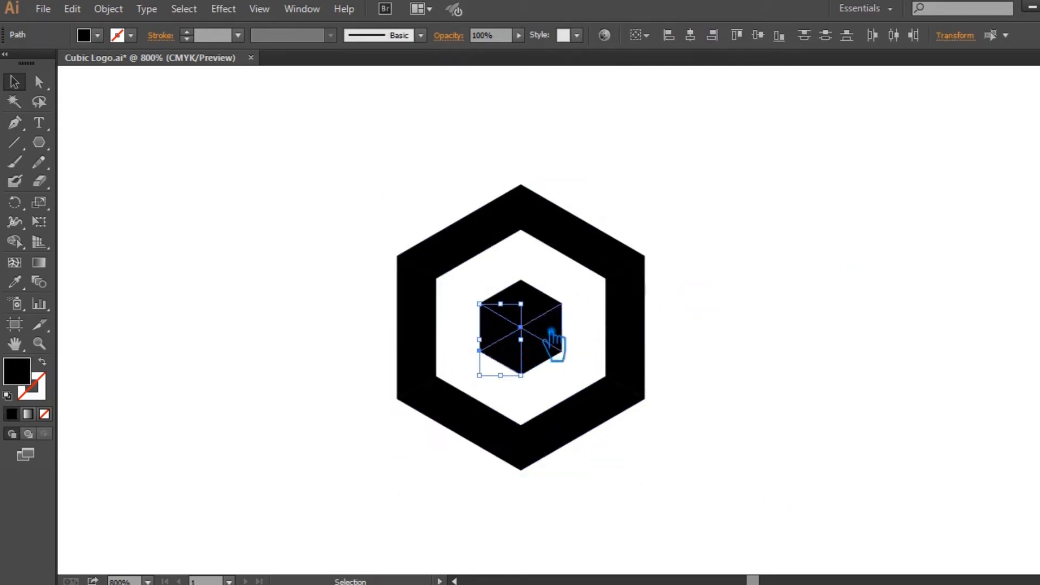
pyautogui.hotkey('shift', 'ctrl', 'F9')
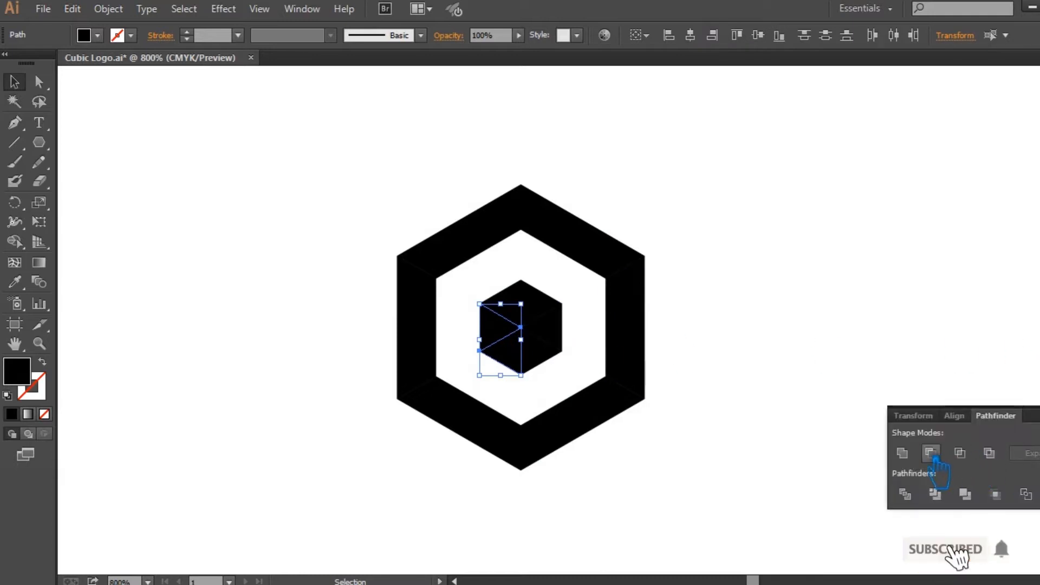
pyautogui.click(566, 352)
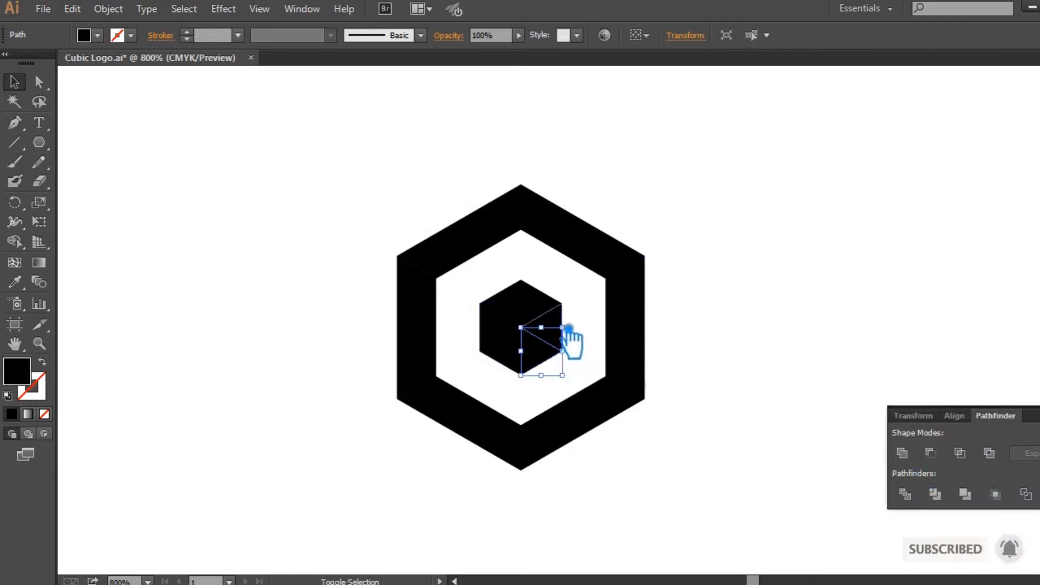
pyautogui.keyDown('shift'); pyautogui.click(529, 343); pyautogui.keyUp('shift')
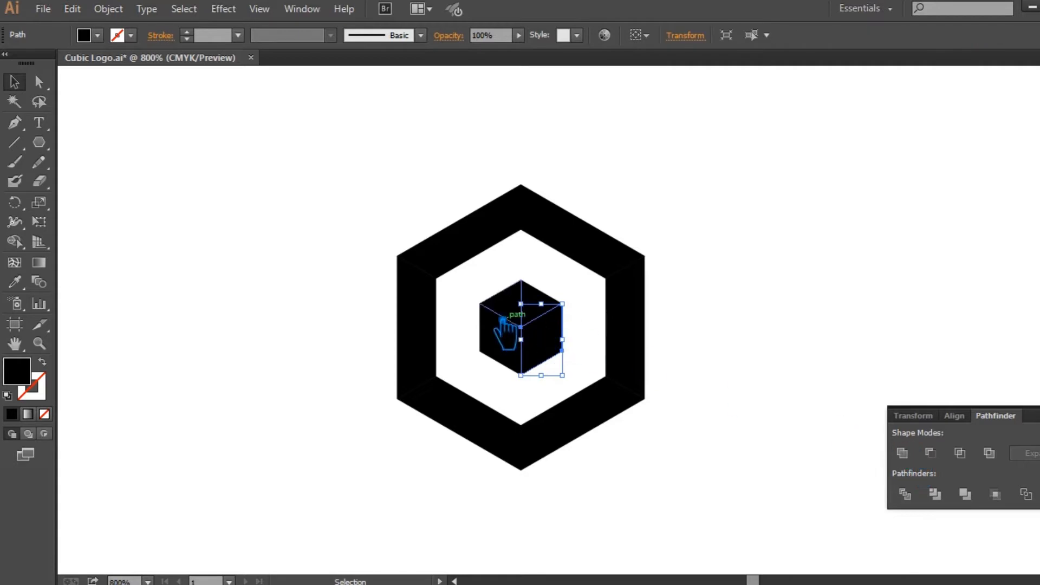
pyautogui.click(509, 303)
pyautogui.keyDown('shift'); pyautogui.click(544, 300); pyautogui.keyUp('shift')
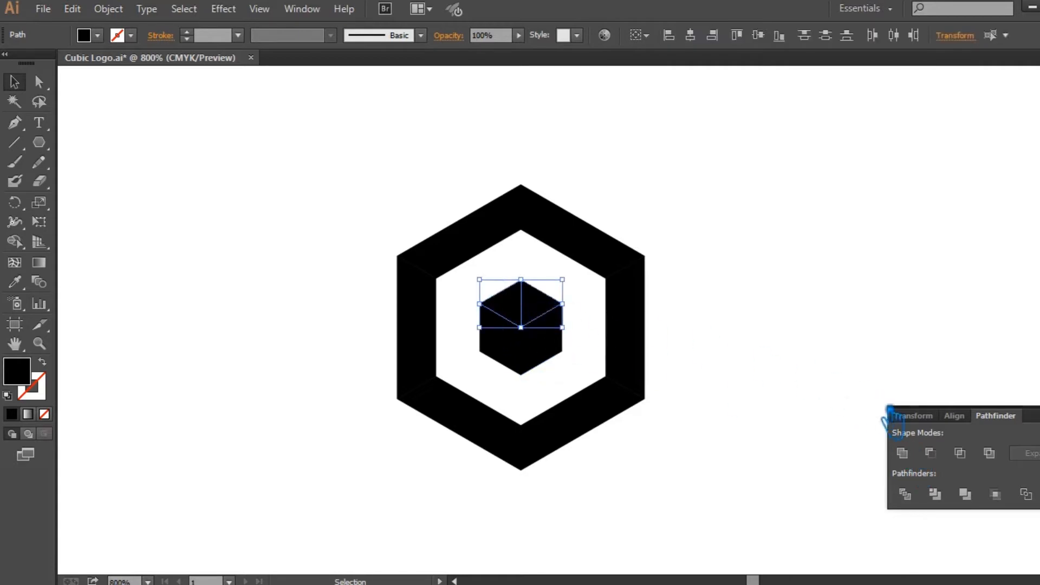
pyautogui.click(913, 452)
# - Fill the cube's left face with blue 2562BA, changing its colour mode from Grayscale to RGB
pyautogui.click(502, 355)
pyautogui.doubleClick(38, 379)
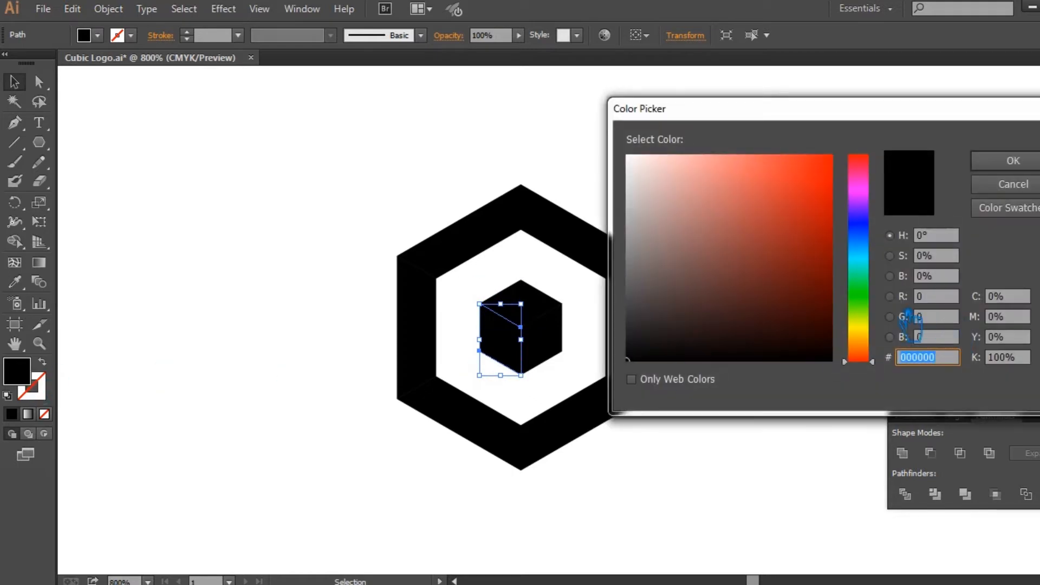
pyautogui.moveTo(876, 256); pyautogui.dragTo(873, 237)
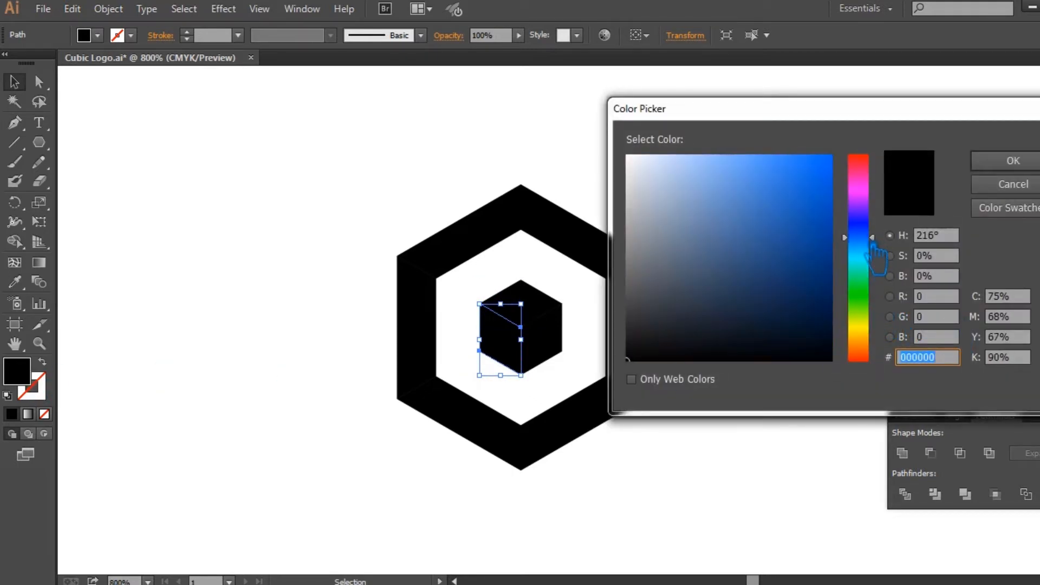
pyautogui.click(791, 211)
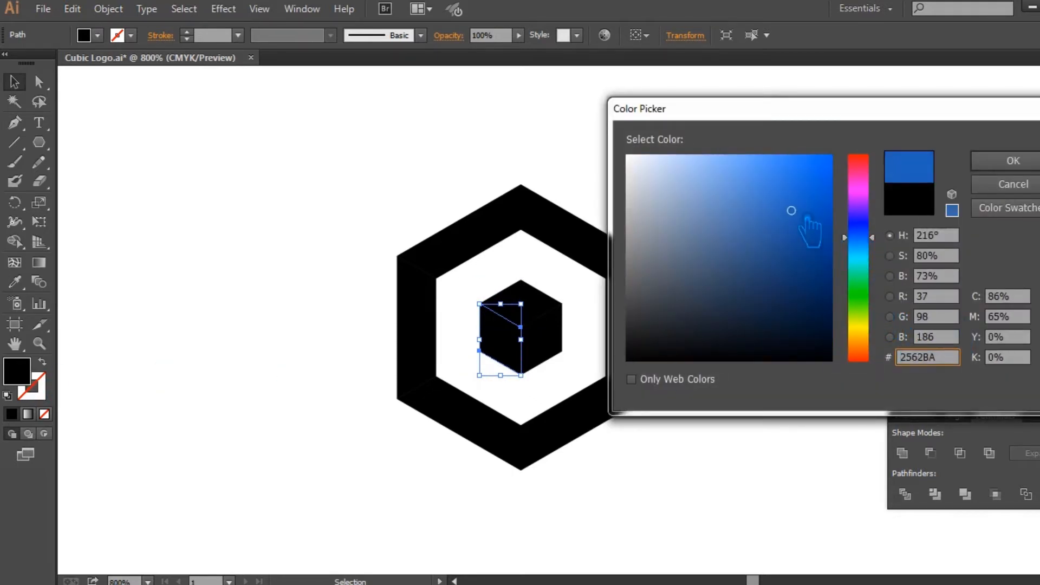
pyautogui.click(1011, 160)
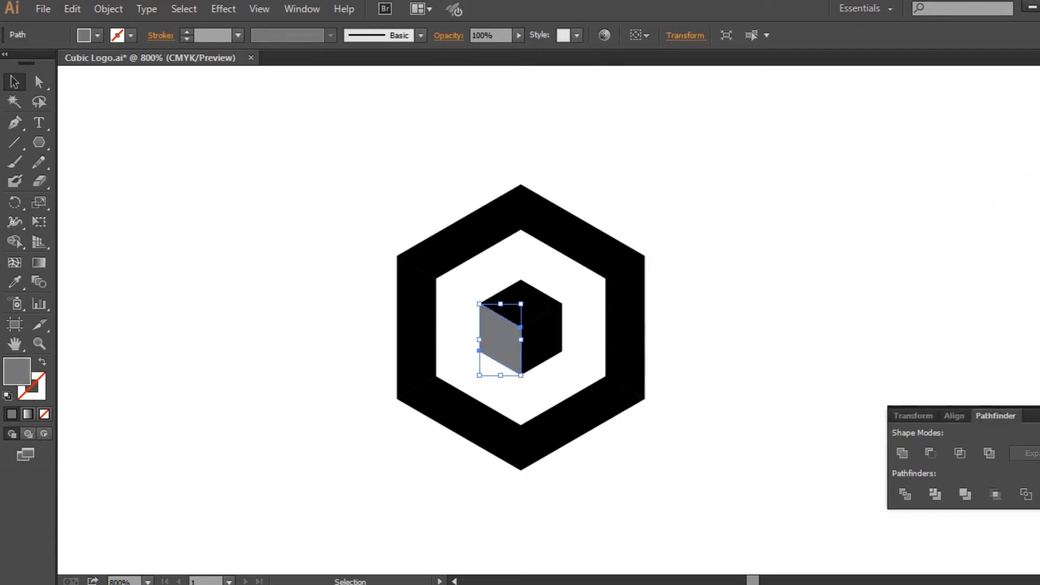
pyautogui.press('F6')
pyautogui.click(1033, 67)
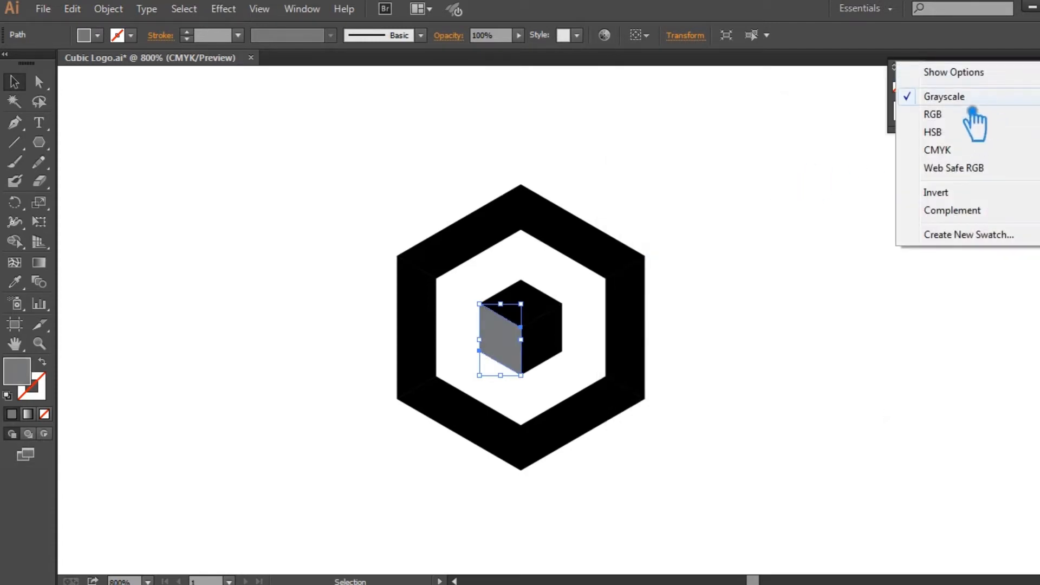
pyautogui.click(937, 111)
pyautogui.click(889, 160)
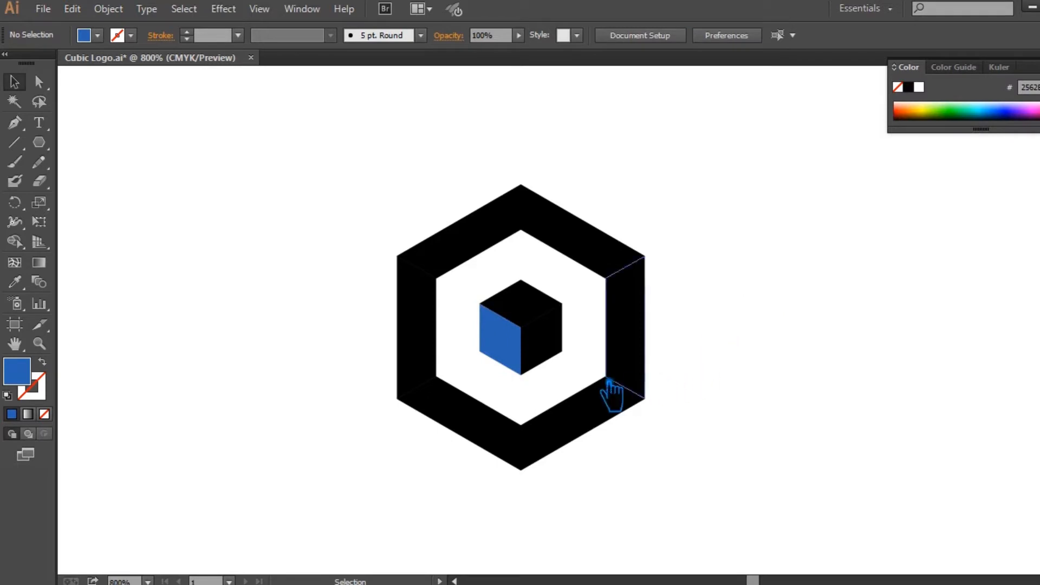
# - Sample the left face's blue onto the cube's right face with the Eyedropper and darken it to 134A8C
pyautogui.click(555, 347)
pyautogui.click(15, 282)
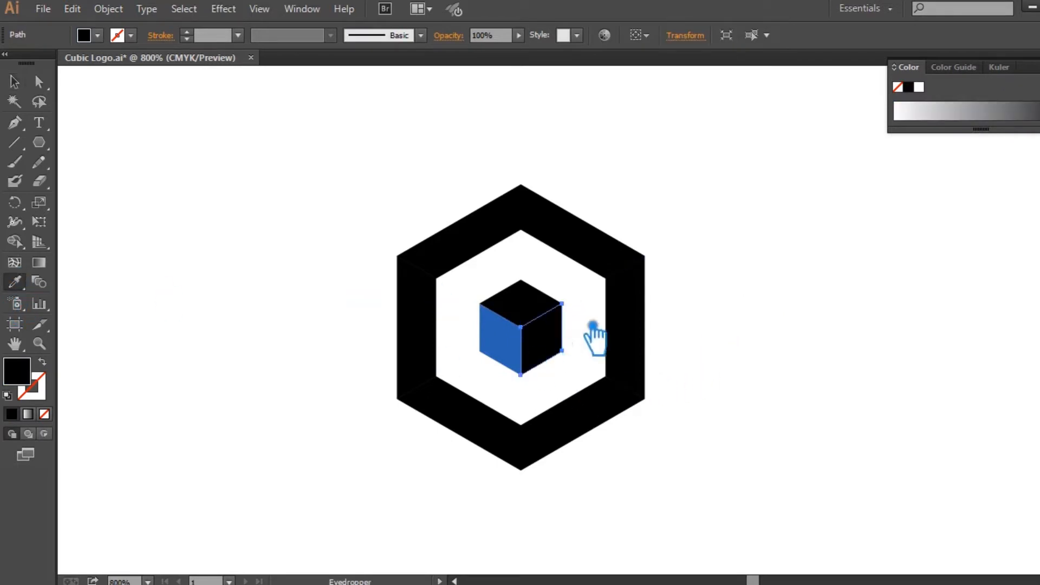
pyautogui.click(512, 352)
pyautogui.doubleClick(27, 379)
pyautogui.click(823, 263)
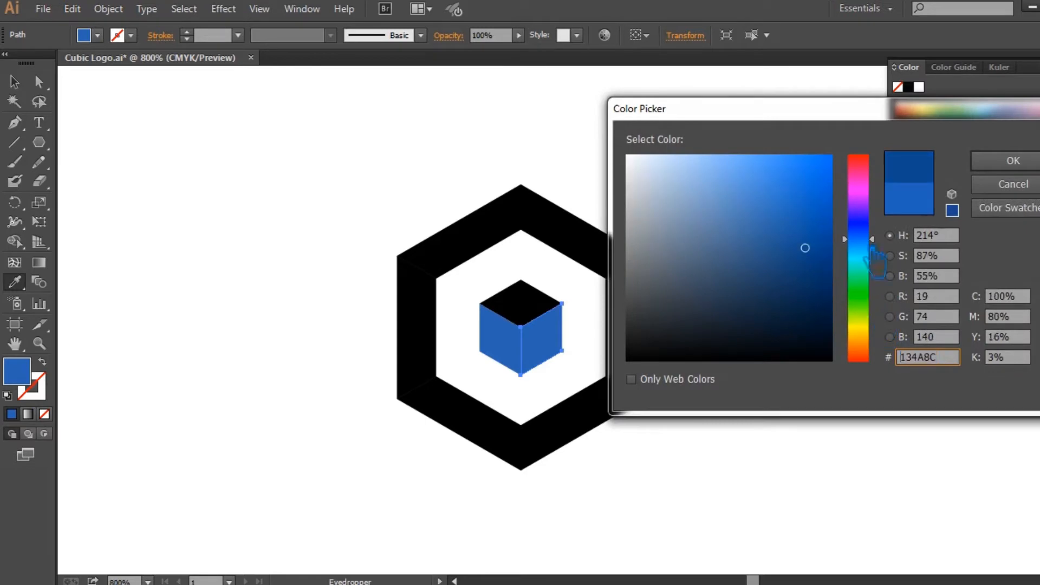
pyautogui.click(1014, 160)
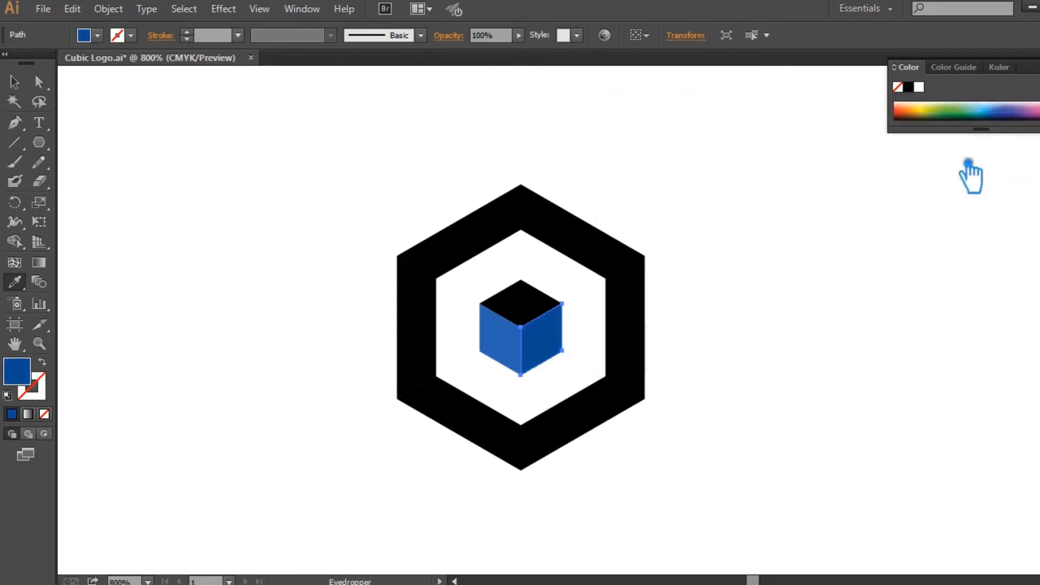
# - Darken the cube's right face further by setting its fill to 093868
pyautogui.doubleClick(30, 380)
pyautogui.moveTo(820, 278); pyautogui.dragTo(816, 276)
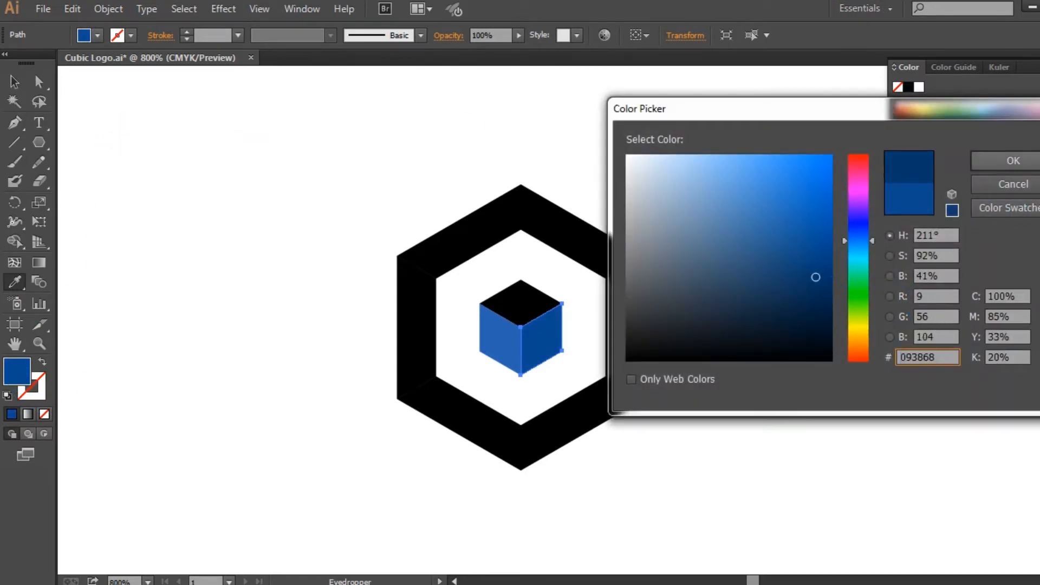
pyautogui.click(1013, 160)
pyautogui.click(14, 82)
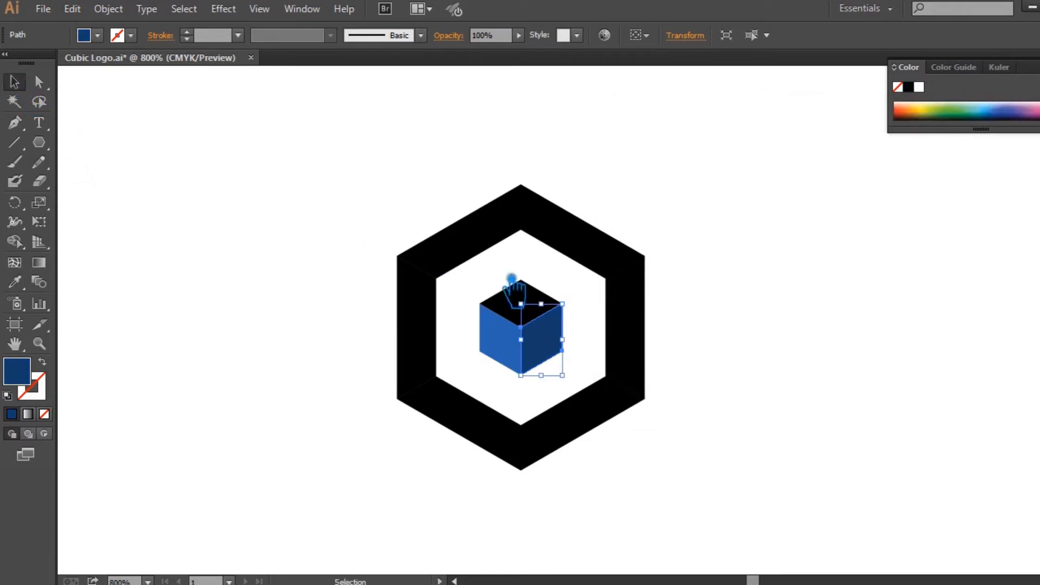
# - Sample the left face's blue onto the cube's top face with the Eyedropper and lighten it to 4D90E2
pyautogui.click(524, 299)
pyautogui.click(14, 282)
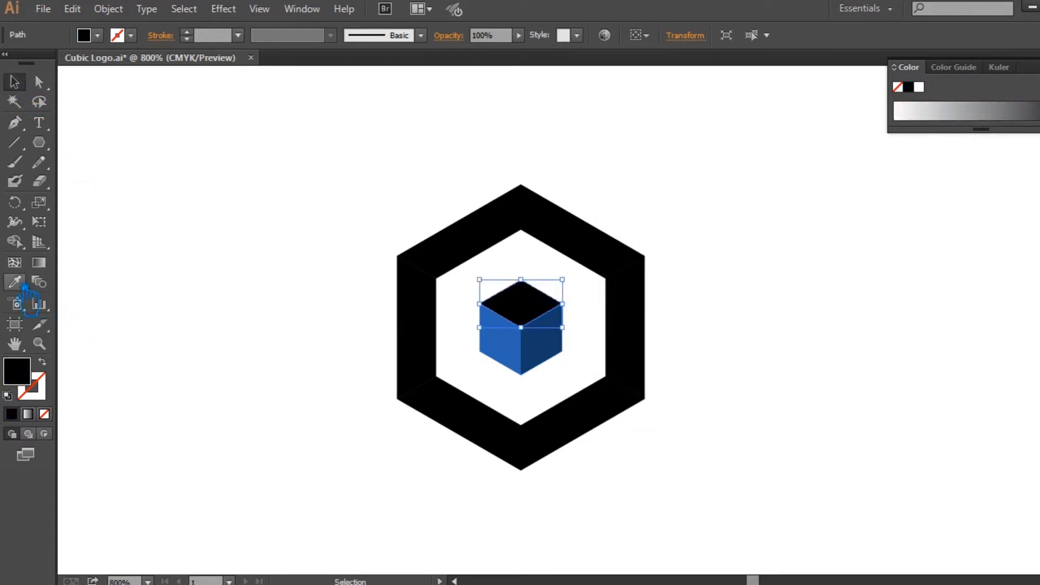
pyautogui.click(516, 374)
pyautogui.doubleClick(22, 379)
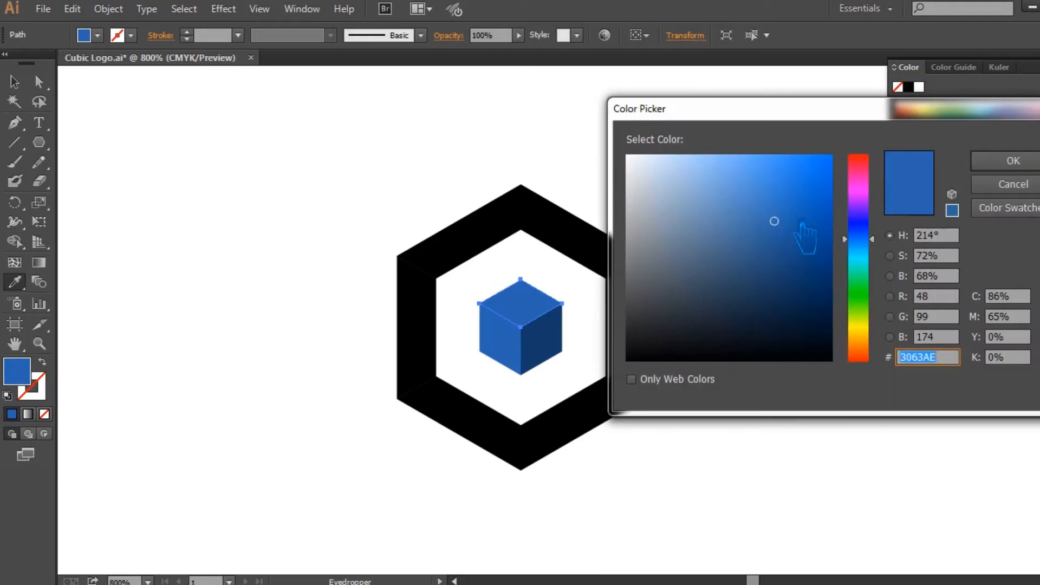
pyautogui.click(759, 171)
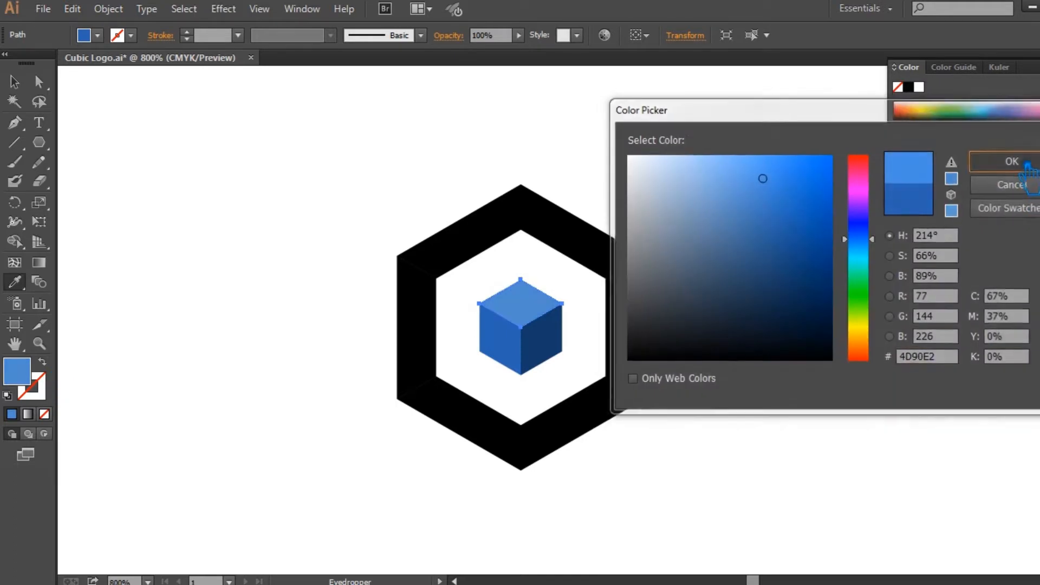
pyautogui.click(1013, 160)
pyautogui.click(14, 82)
pyautogui.click(301, 157)
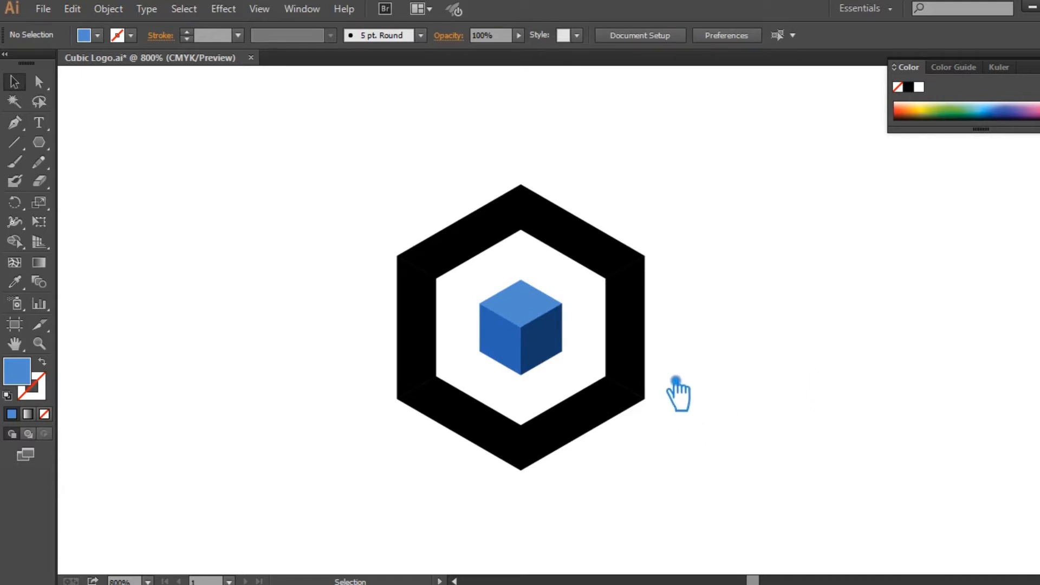
# - Hide the Color panel and leave the hexagon ring deselected
pyautogui.click(643, 334)
pyautogui.click(840, 335)
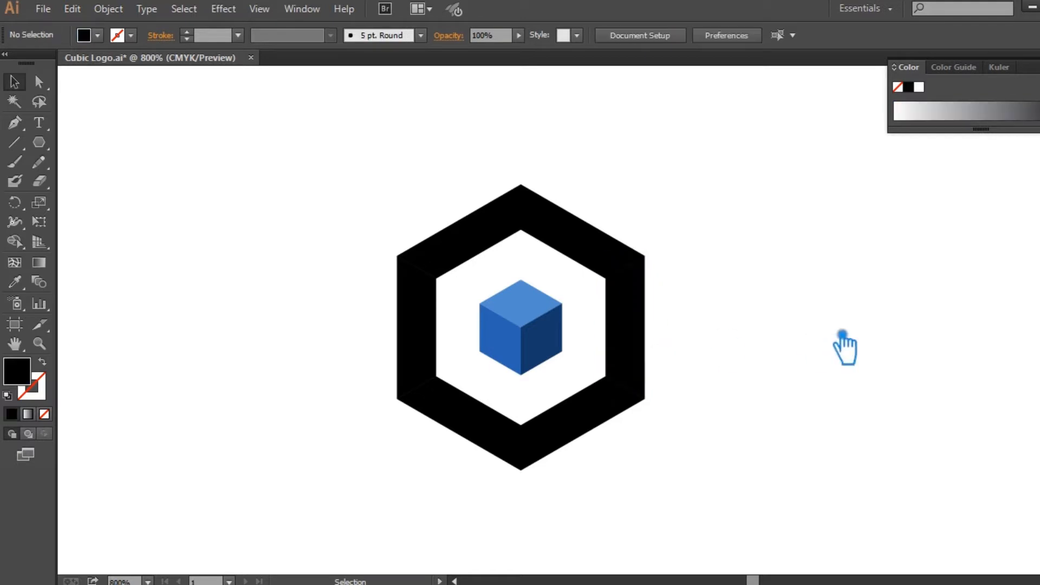
pyautogui.click(1039, 67)
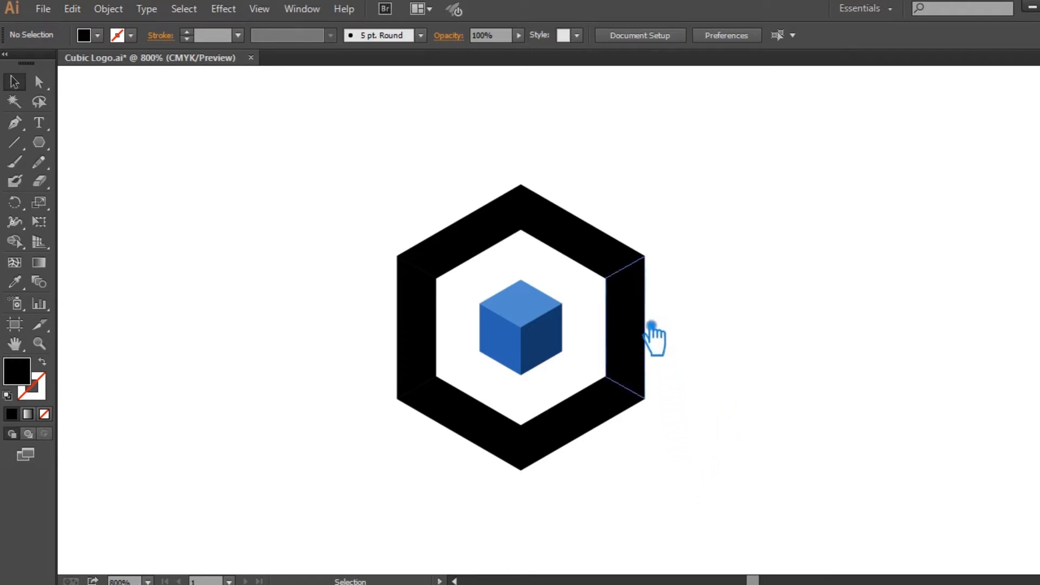
pyautogui.click(652, 325)
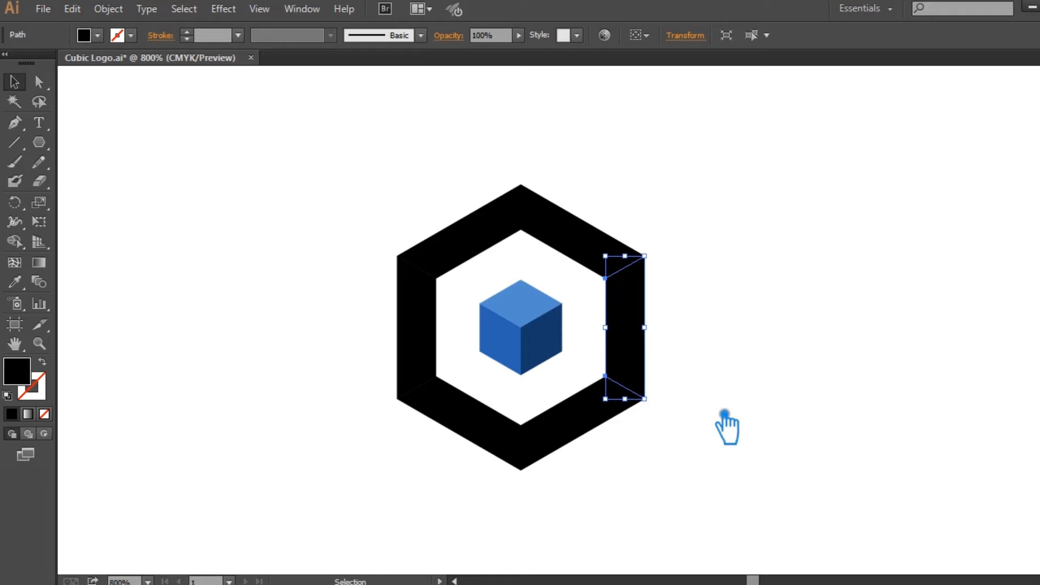
pyautogui.click(722, 413)
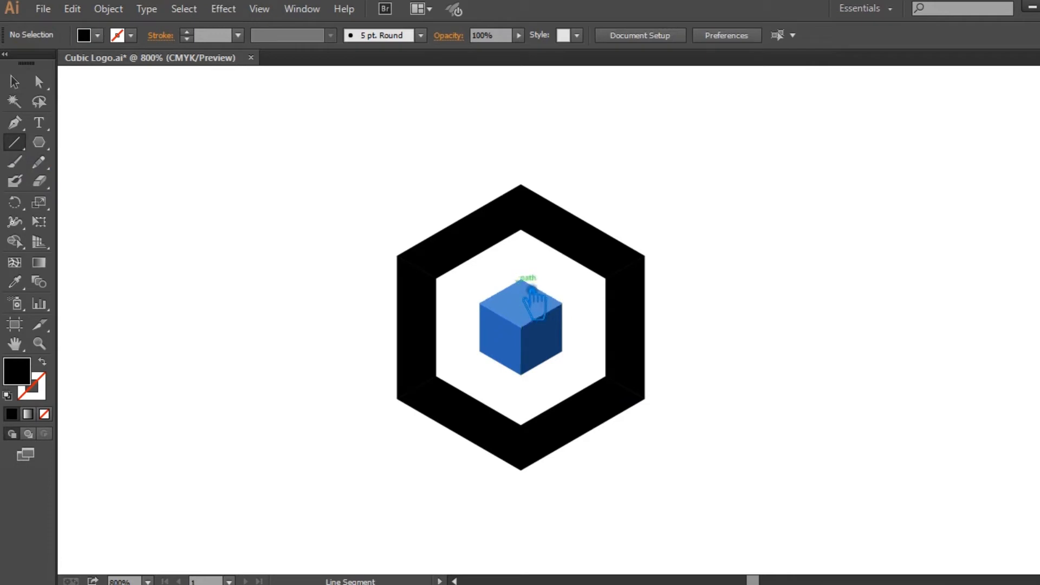
# - Draw a line along the cube's top-right edge and extend it past the ring's right segment
pyautogui.moveTo(536, 289); pyautogui.dragTo(562, 303)
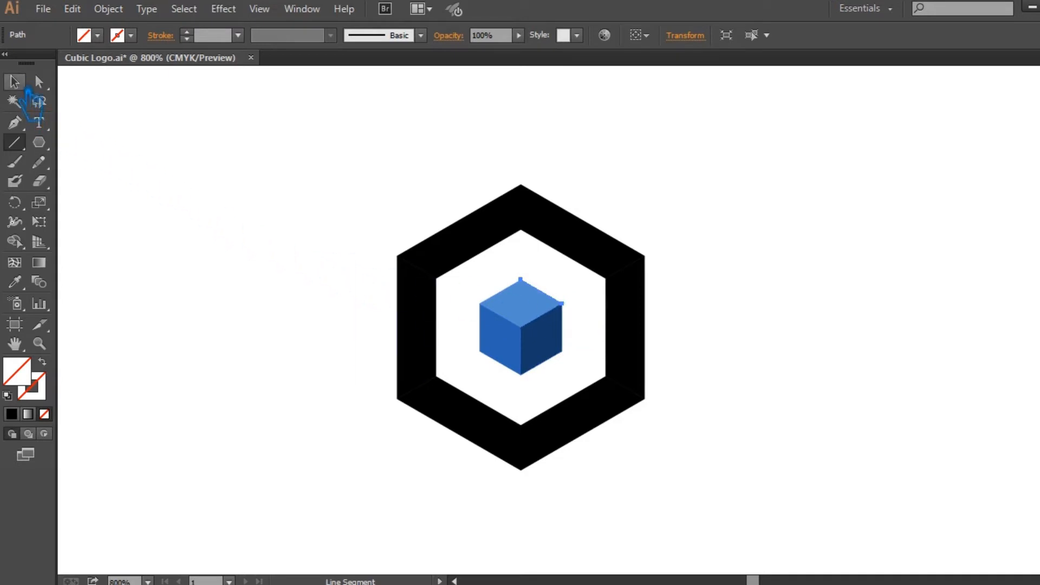
pyautogui.click(15, 82)
pyautogui.moveTo(578, 313); pyautogui.dragTo(695, 377)
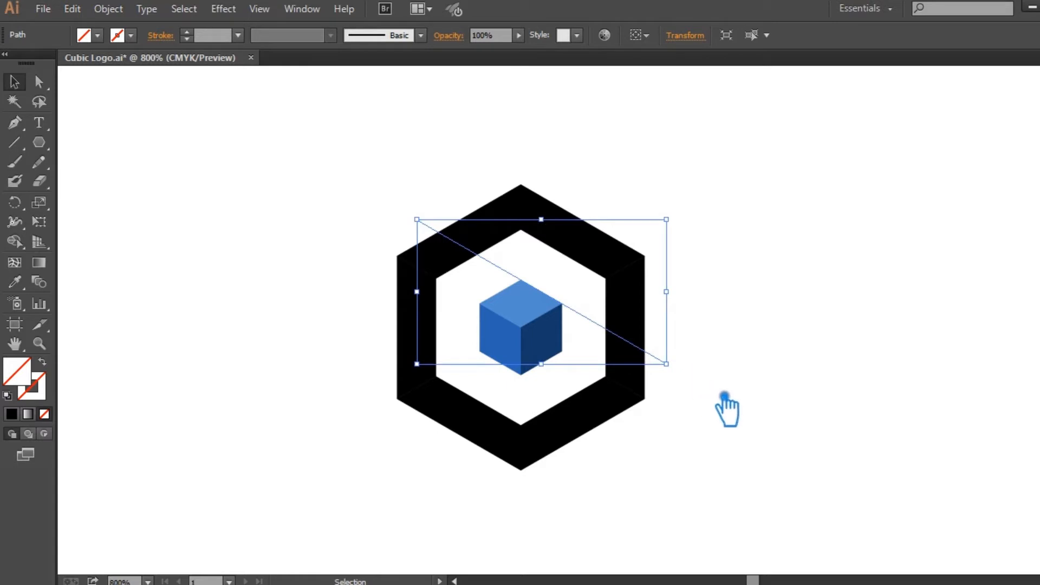
pyautogui.click(752, 441)
# - Draw a line from the cube's lower-right corner to the ring's lower-right corner and lengthen it slightly at both ends
pyautogui.click(15, 143)
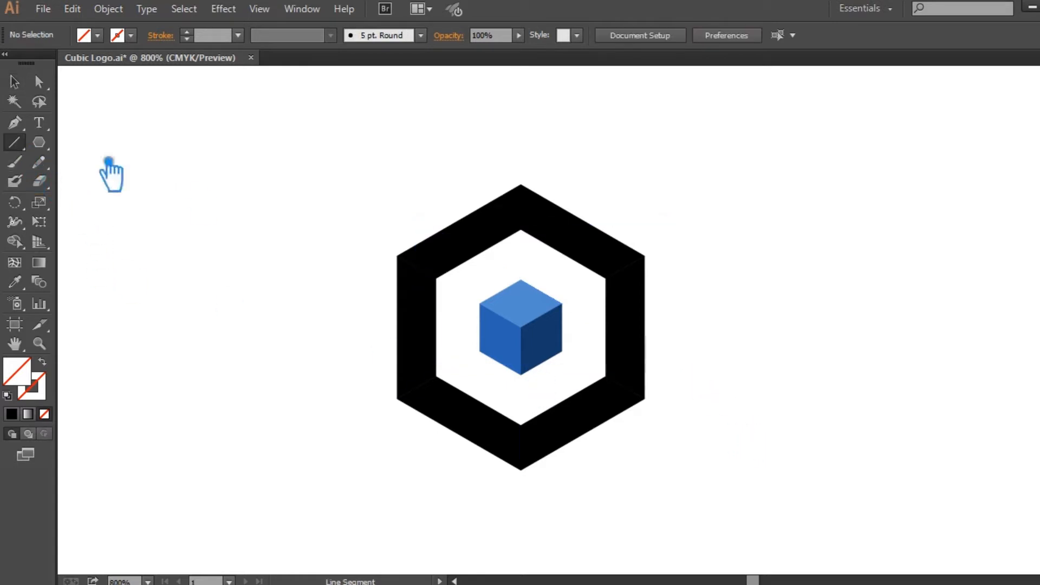
pyautogui.moveTo(562, 351); pyautogui.dragTo(644, 399)
pyautogui.click(14, 82)
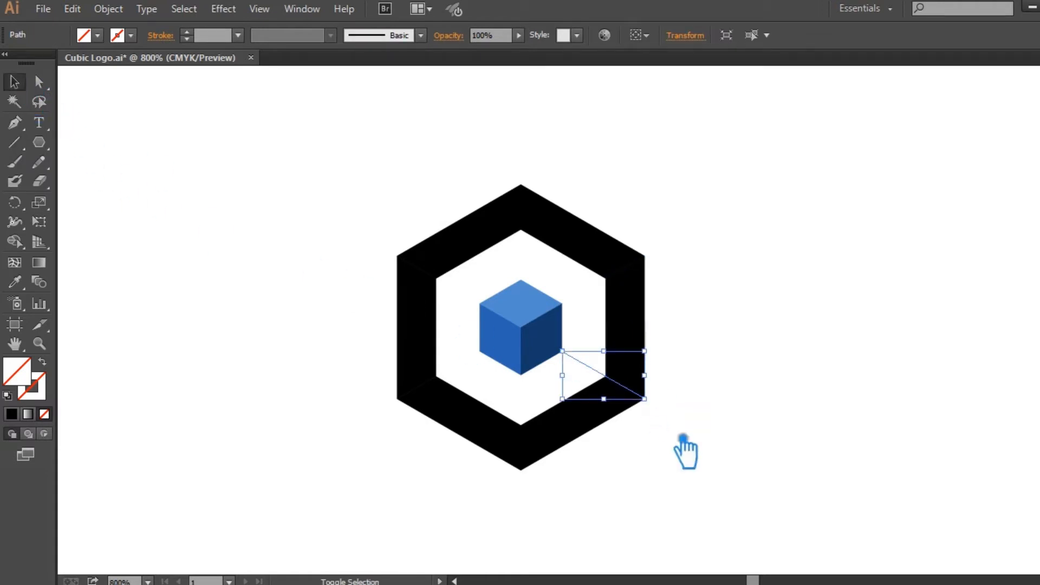
pyautogui.moveTo(659, 414); pyautogui.dragTo(676, 419)
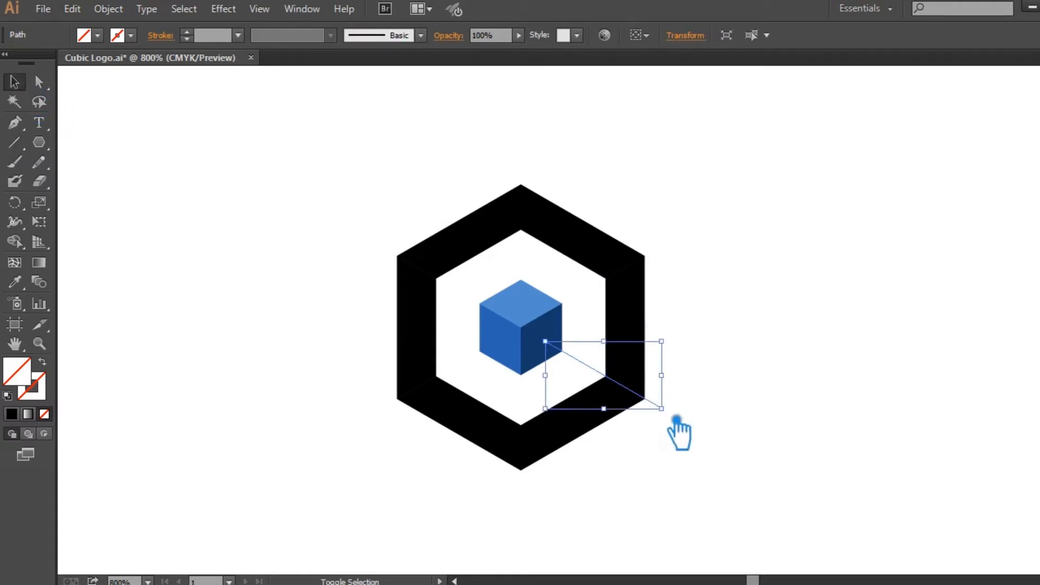
# - Divide the ring's right segment along the two diagonal lines with the Pathfinder
pyautogui.keyDown('shift'); pyautogui.click(608, 329); pyautogui.keyUp('shift')
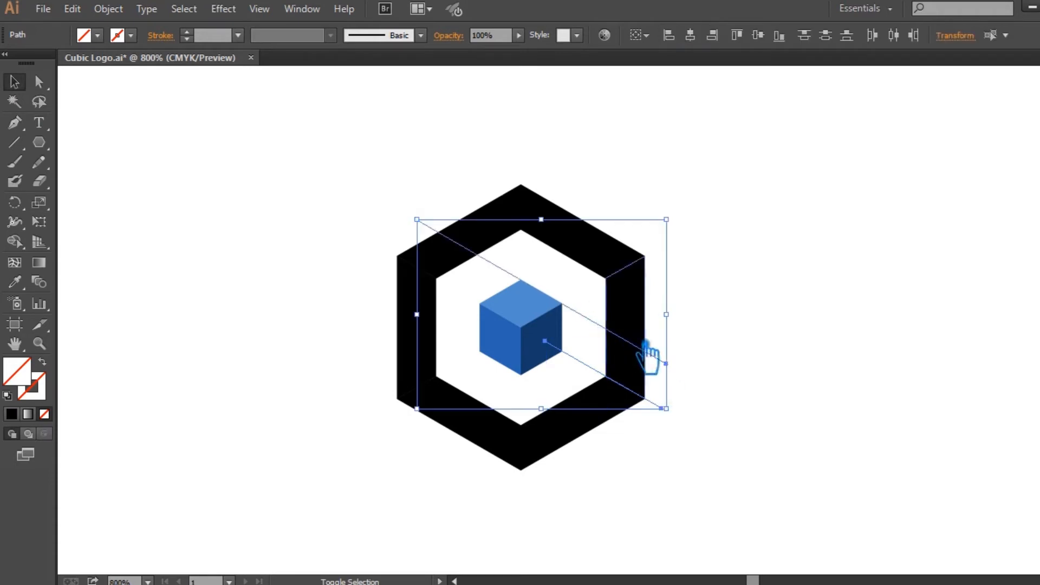
pyautogui.keyDown('shift'); pyautogui.click(626, 358); pyautogui.keyUp('shift')
pyautogui.click(1037, 456)
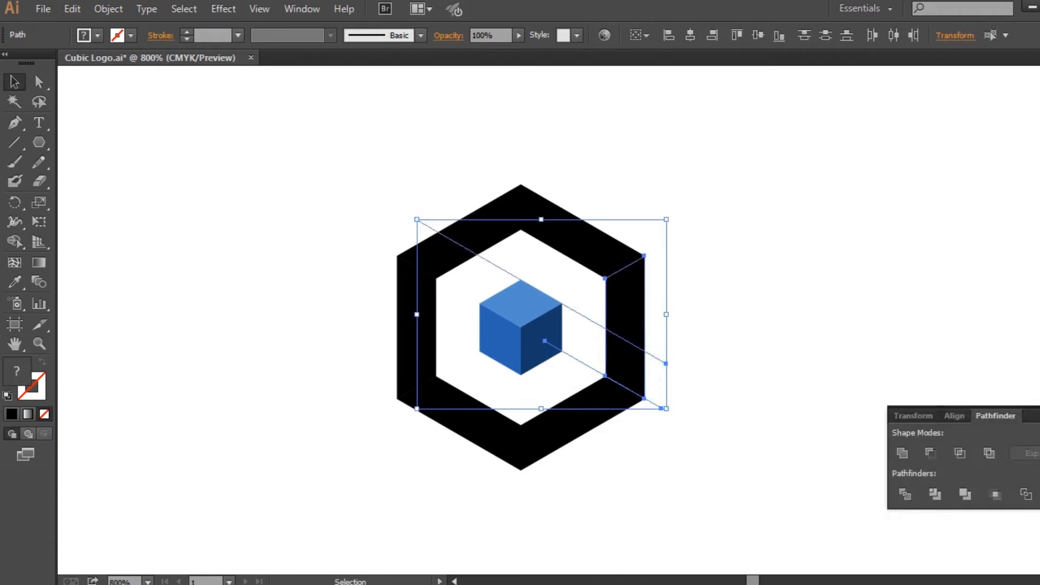
pyautogui.click(904, 495)
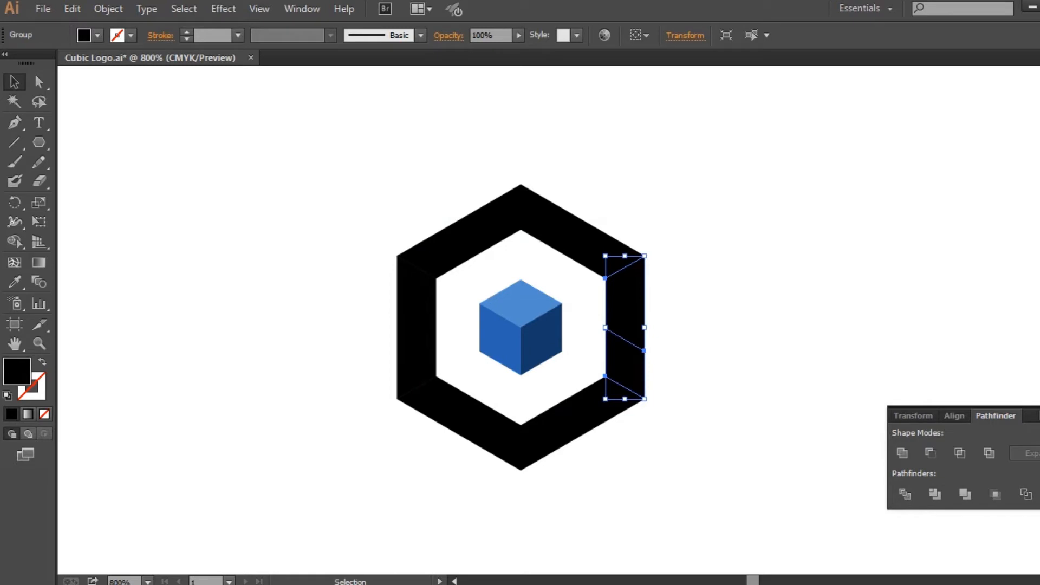
pyautogui.click(920, 390)
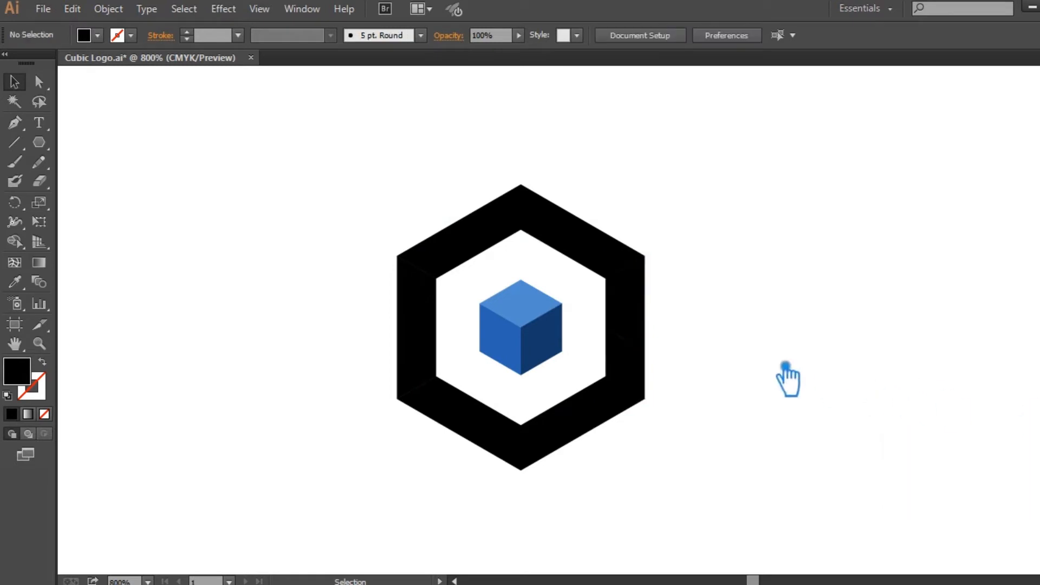
# - Ungroup the divided right segment and delete its upper piece to open the ring into a G shape
pyautogui.click(645, 323)
pyautogui.rightClick(638, 315)
pyautogui.click(683, 409)
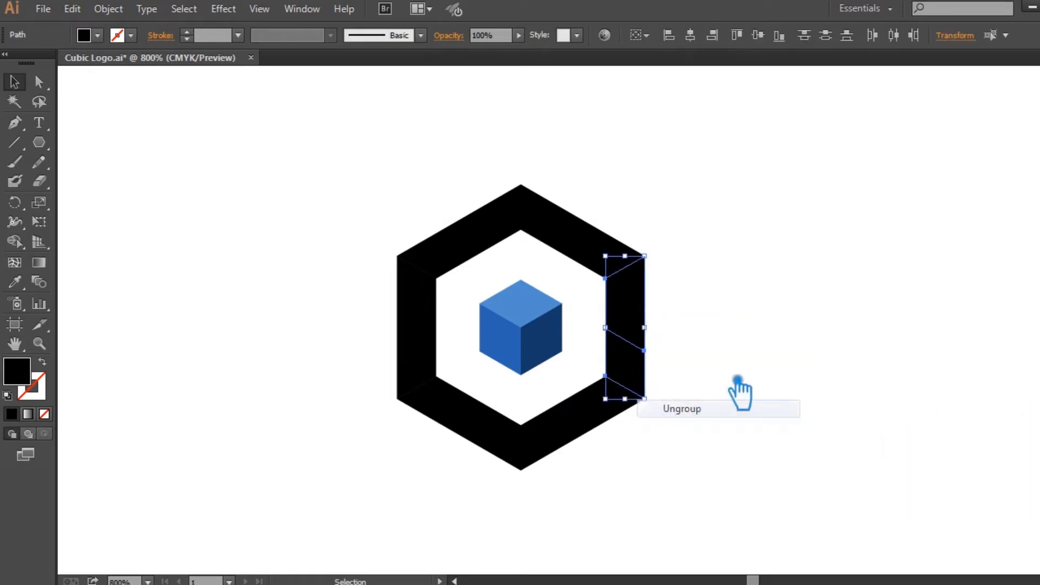
pyautogui.click(642, 312)
pyautogui.press('Delete')
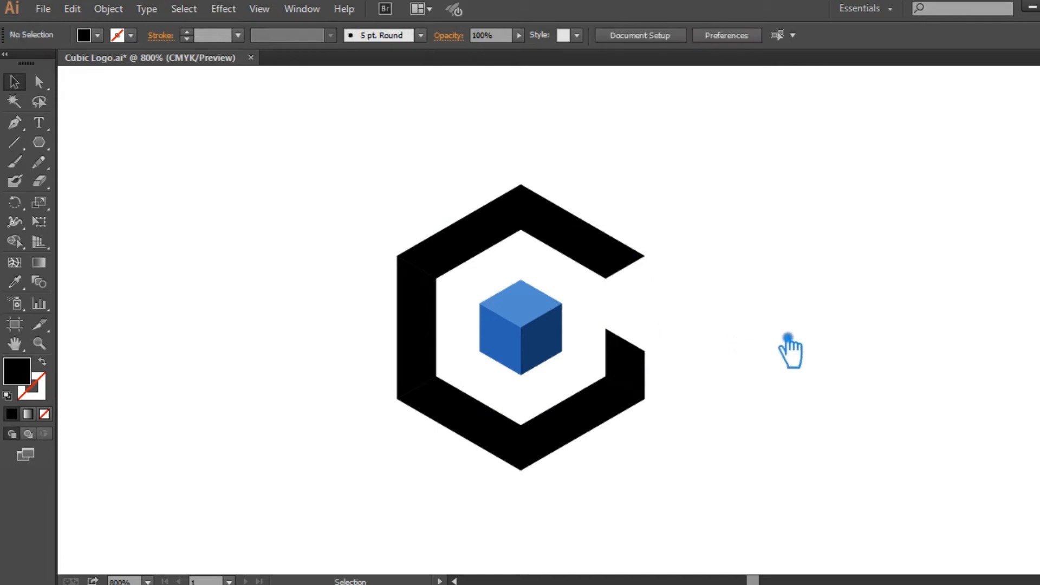
# - Draw two parallel lines from the ends of the cube's right edge to the inner corners of the ring's right stub
pyautogui.click(16, 144)
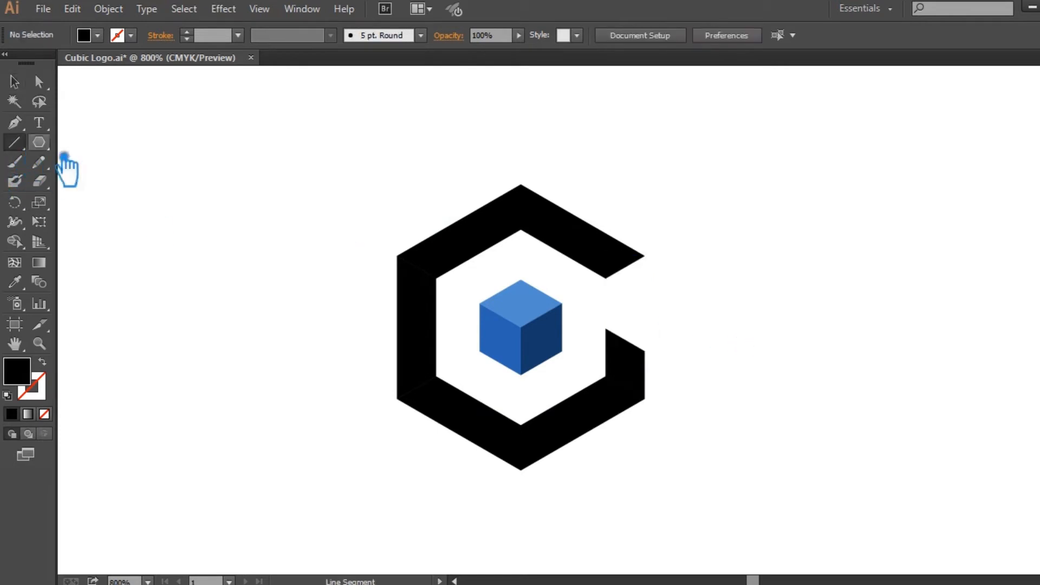
pyautogui.moveTo(564, 352); pyautogui.dragTo(604, 375)
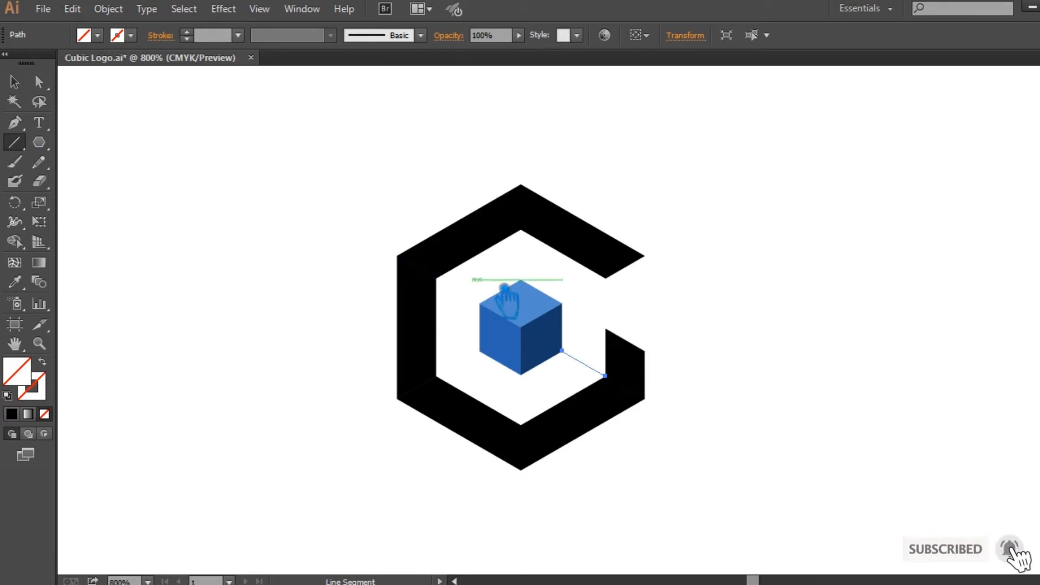
pyautogui.moveTo(564, 305); pyautogui.dragTo(604, 328)
pyautogui.click(20, 85)
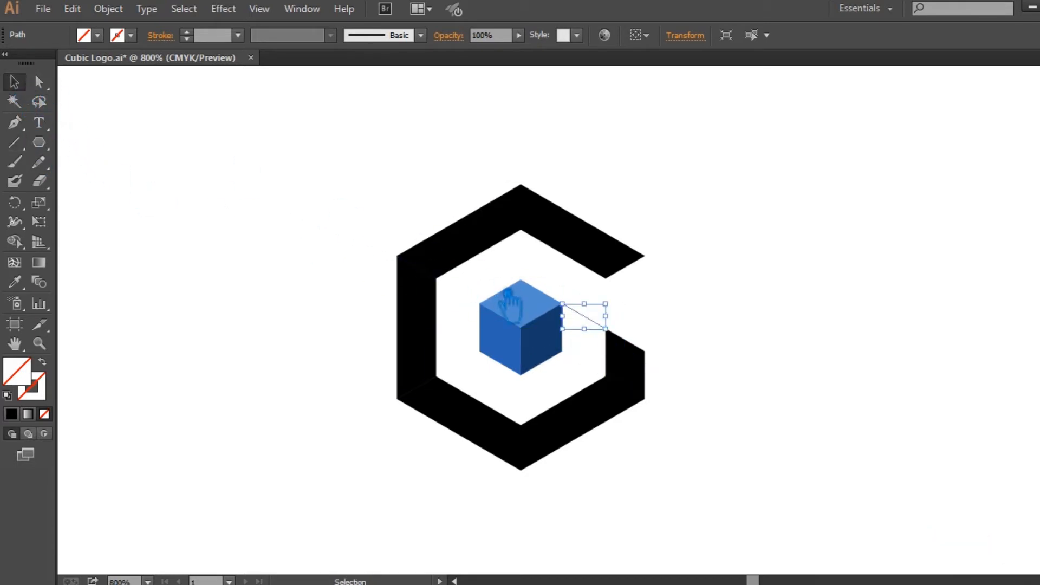
# - Join the two parallel lines at both ends into a closed parallelogram
pyautogui.keyDown('shift'); pyautogui.click(600, 373); pyautogui.keyUp('shift')
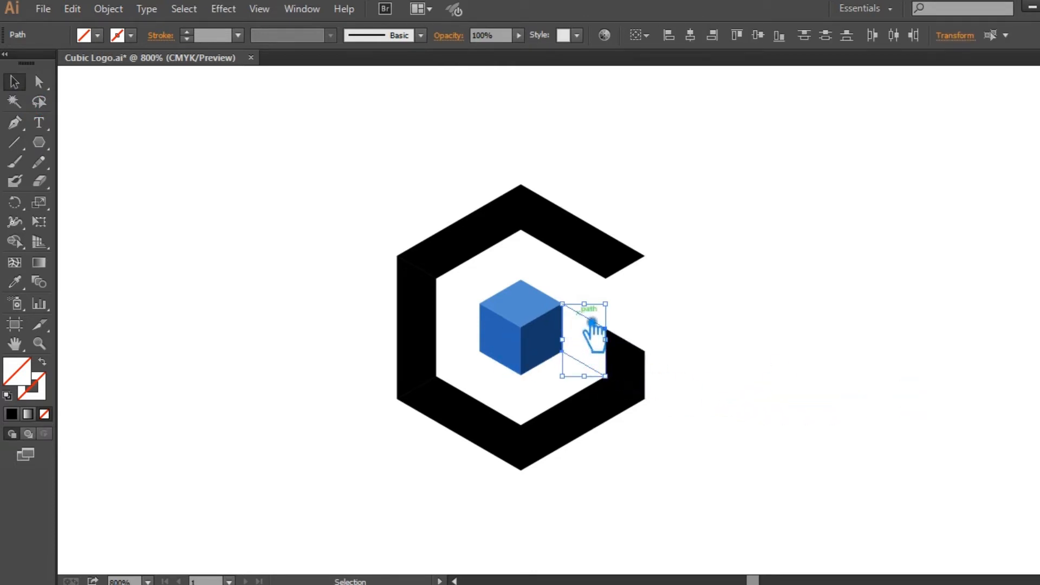
pyautogui.rightClick(593, 324)
pyautogui.click(645, 410)
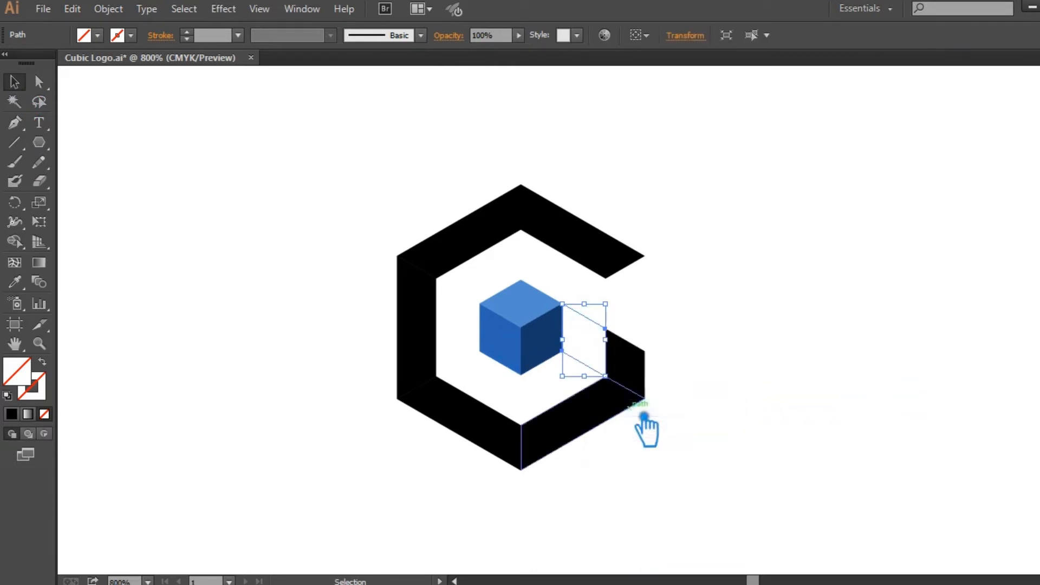
pyautogui.rightClick(599, 324)
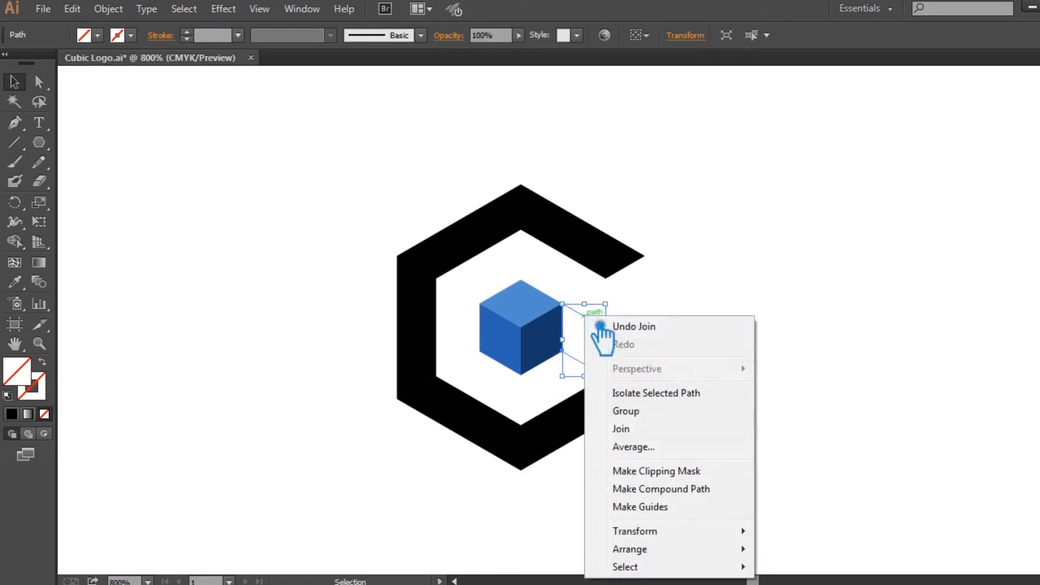
pyautogui.click(635, 428)
# - Fill the parallelogram with the ring's black using the Eyedropper
pyautogui.click(15, 282)
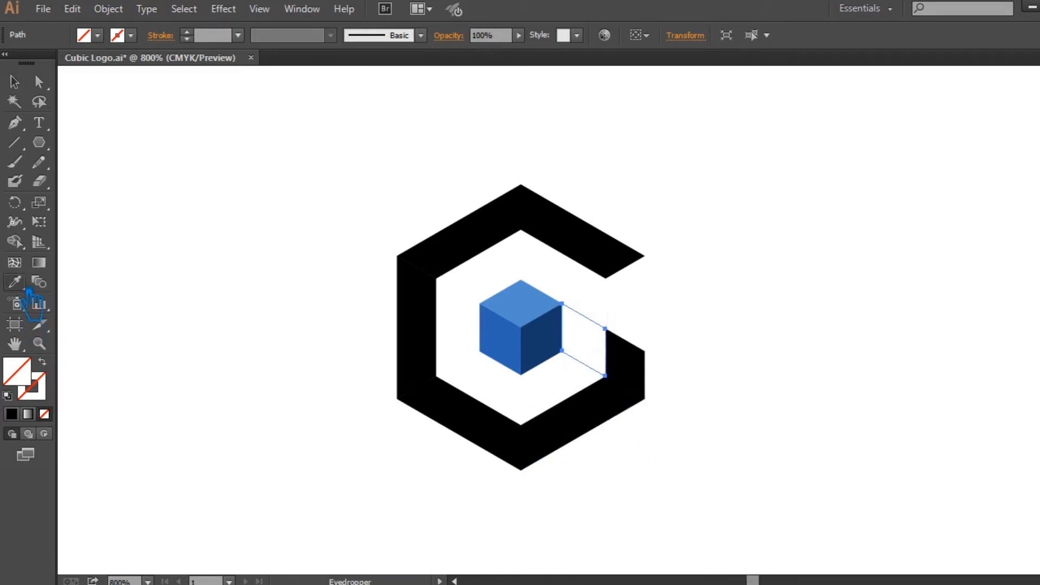
pyautogui.click(603, 428)
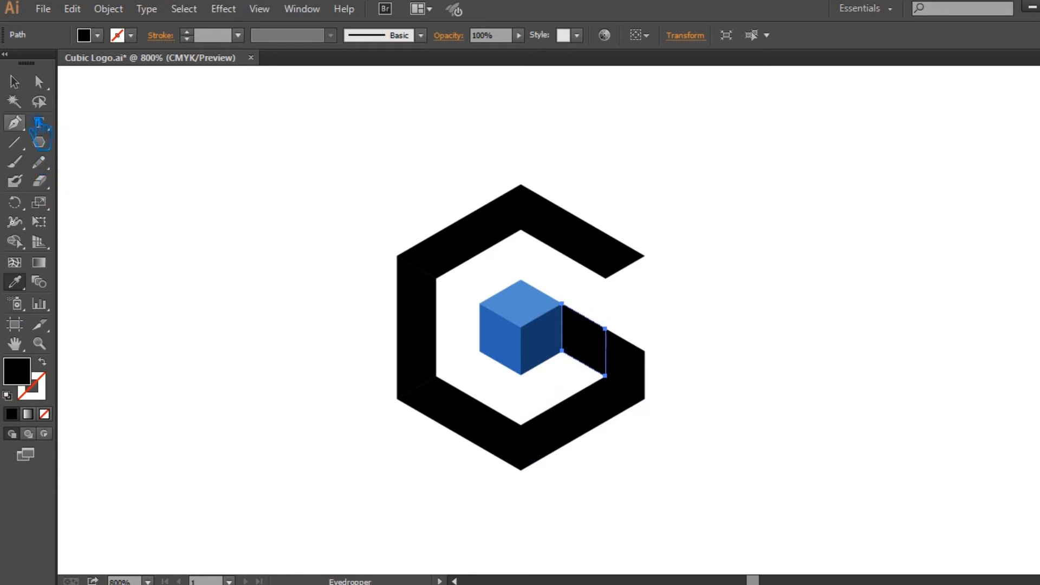
pyautogui.click(24, 91)
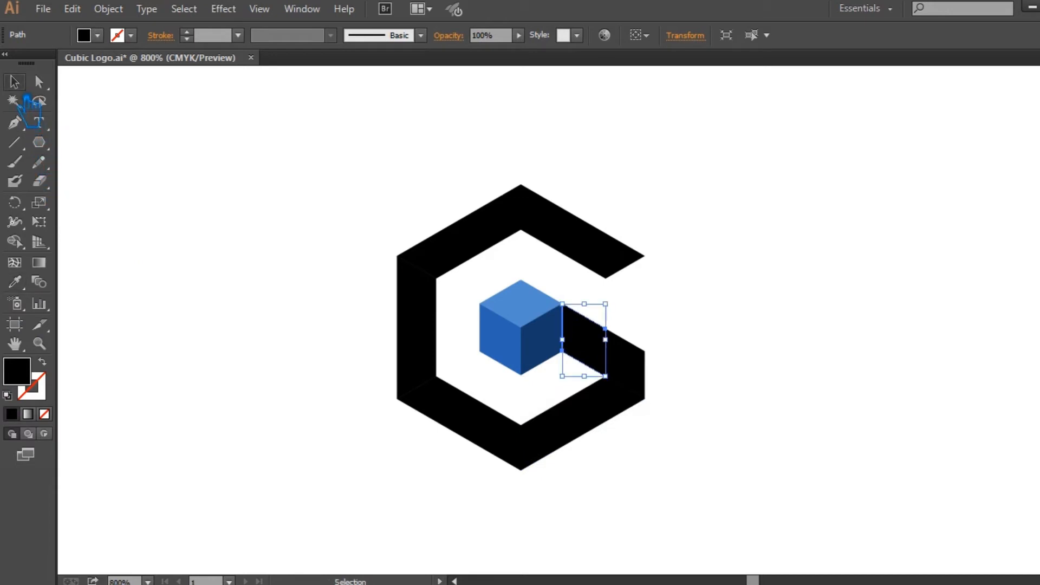
pyautogui.keyDown('shift'); pyautogui.click(640, 381); pyautogui.keyUp('shift')
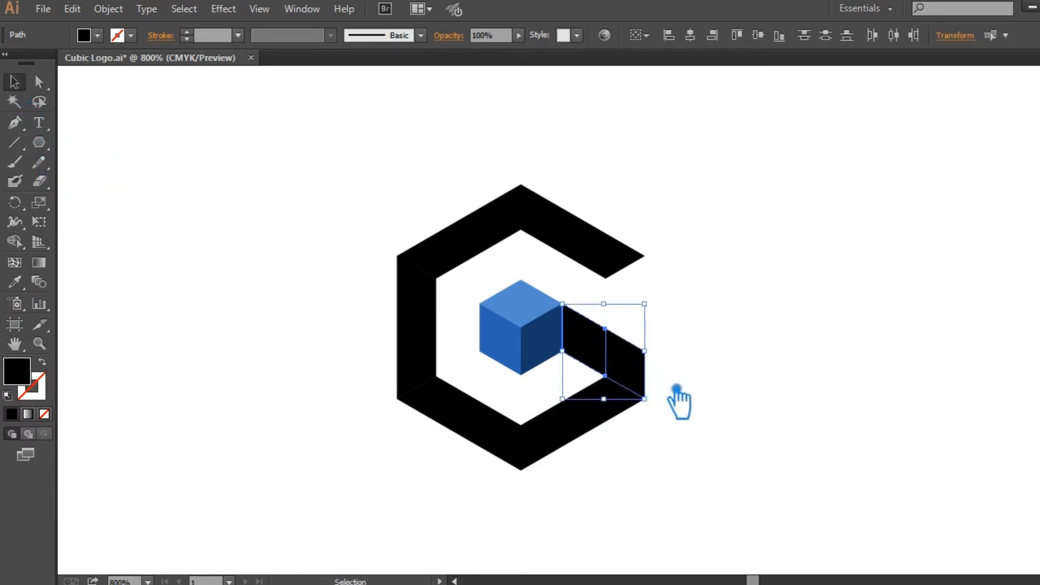
pyautogui.click(703, 432)
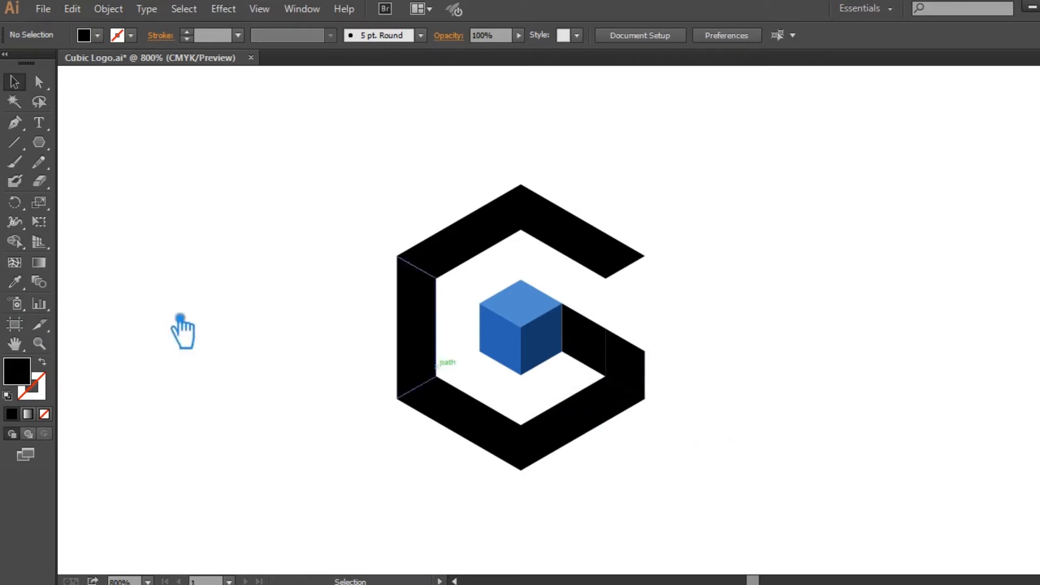
# - Draw a line along the inner edge of the ring's lower-right segment and extend it beyond the right stub
pyautogui.click(14, 143)
pyautogui.moveTo(521, 428); pyautogui.dragTo(617, 387)
pyautogui.click(15, 82)
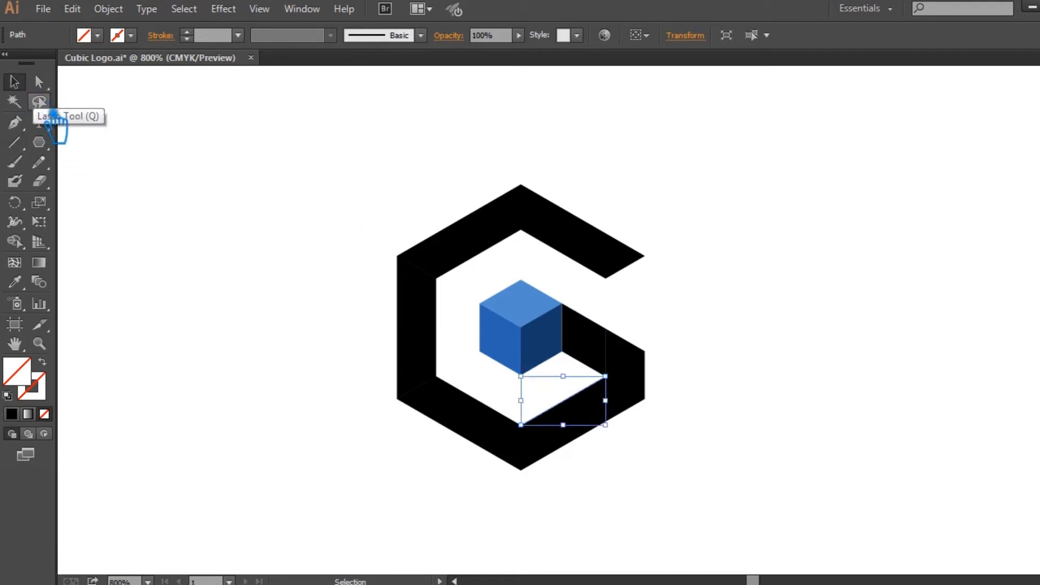
pyautogui.moveTo(606, 426); pyautogui.dragTo(686, 485)
# - Divide the ring's right stub along the extended diagonal line with the Pathfinder
pyautogui.keyDown('shift'); pyautogui.click(649, 386); pyautogui.keyUp('shift')
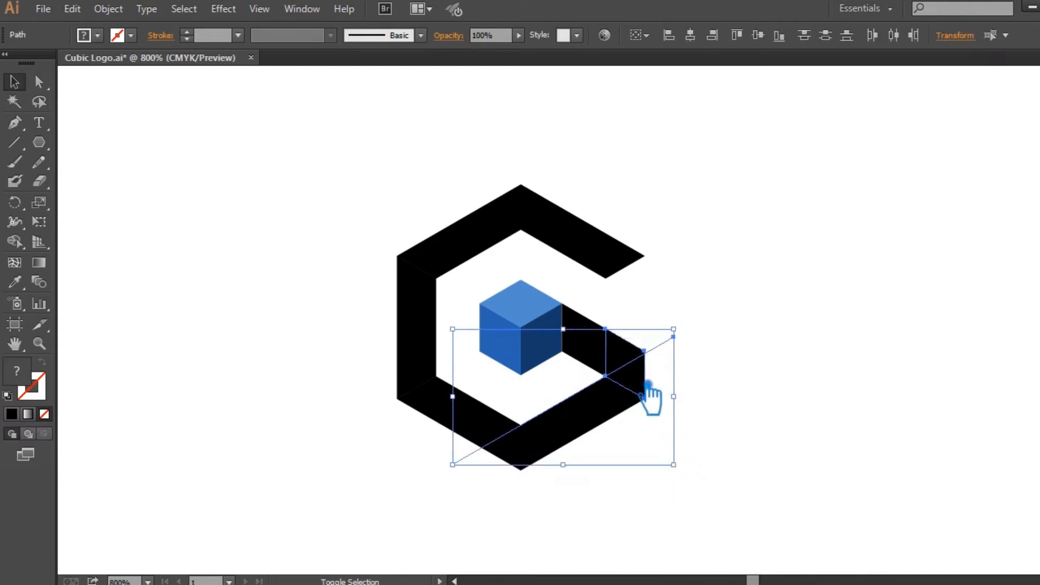
pyautogui.hotkey('ctrl', 'shift', 'F9')
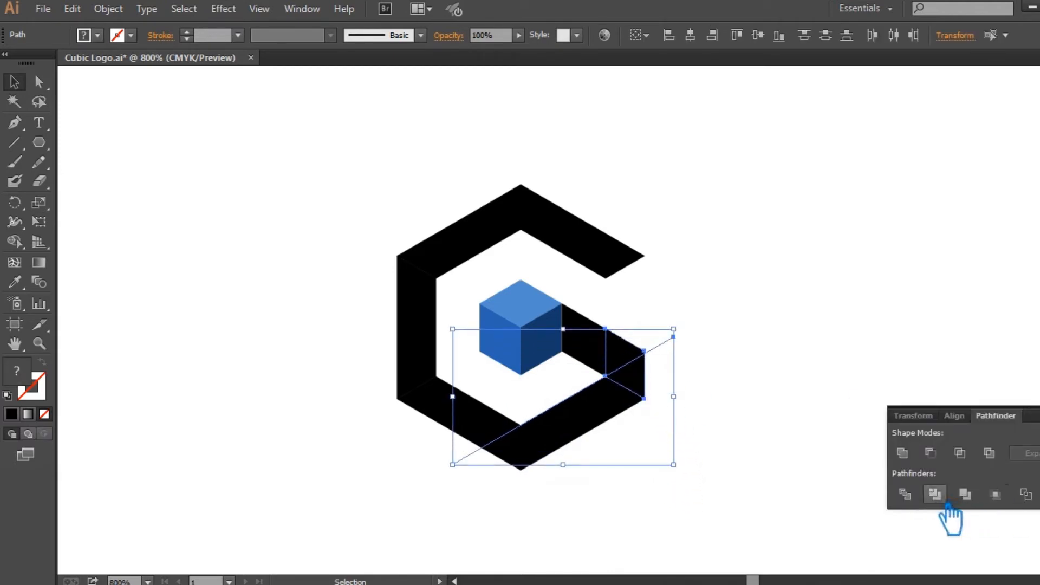
pyautogui.click(990, 453)
pyautogui.click(684, 394)
# - Ungroup the divided right stub and select its lower triangular piece
pyautogui.click(643, 389)
pyautogui.rightClick(628, 377)
pyautogui.click(685, 378)
pyautogui.click(646, 380)
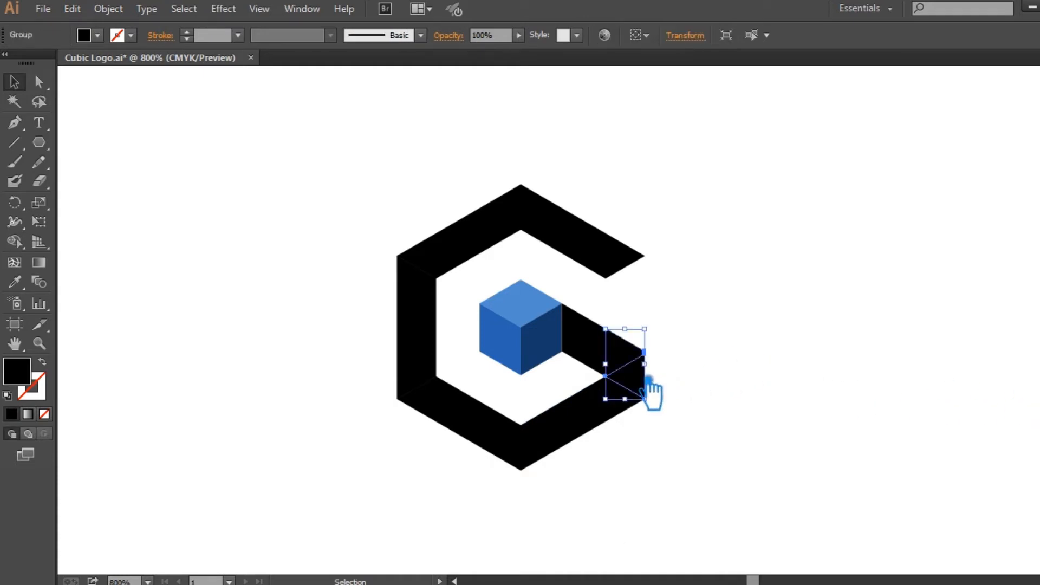
pyautogui.keyDown('shift'); pyautogui.click(590, 426); pyautogui.keyUp('shift')
pyautogui.click(713, 387)
pyautogui.click(642, 379)
pyautogui.rightClick(643, 370)
pyautogui.click(705, 468)
pyautogui.click(708, 452)
pyautogui.click(641, 380)
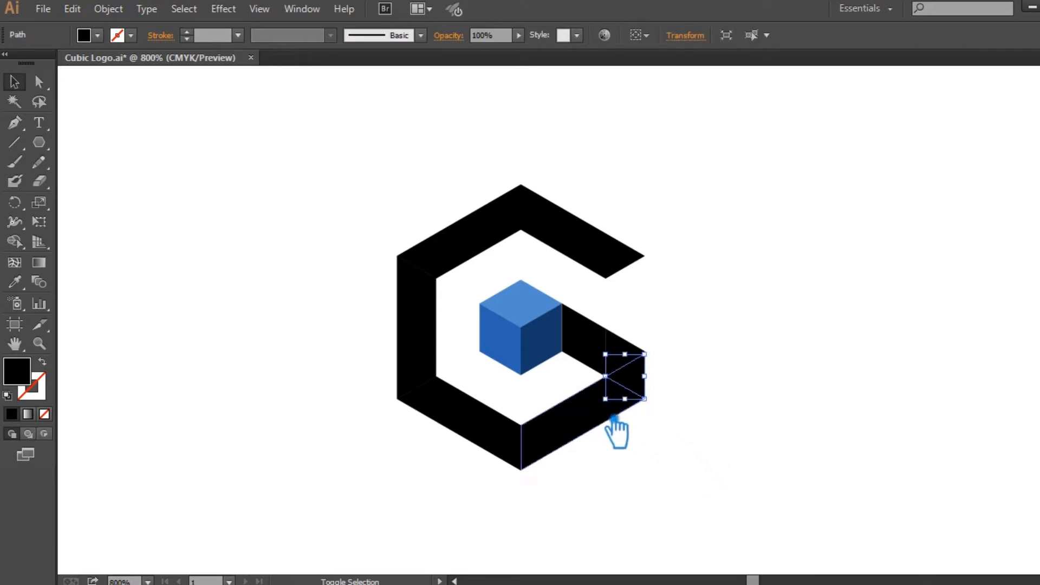
# - Try to unite the right stub's lower triangle with the ring's lower-right segment using the Pathfinder, and ungroup the result
pyautogui.keyDown('shift'); pyautogui.click(612, 421); pyautogui.keyUp('shift')
pyautogui.hotkey('ctrl', 'shift', 'F9')
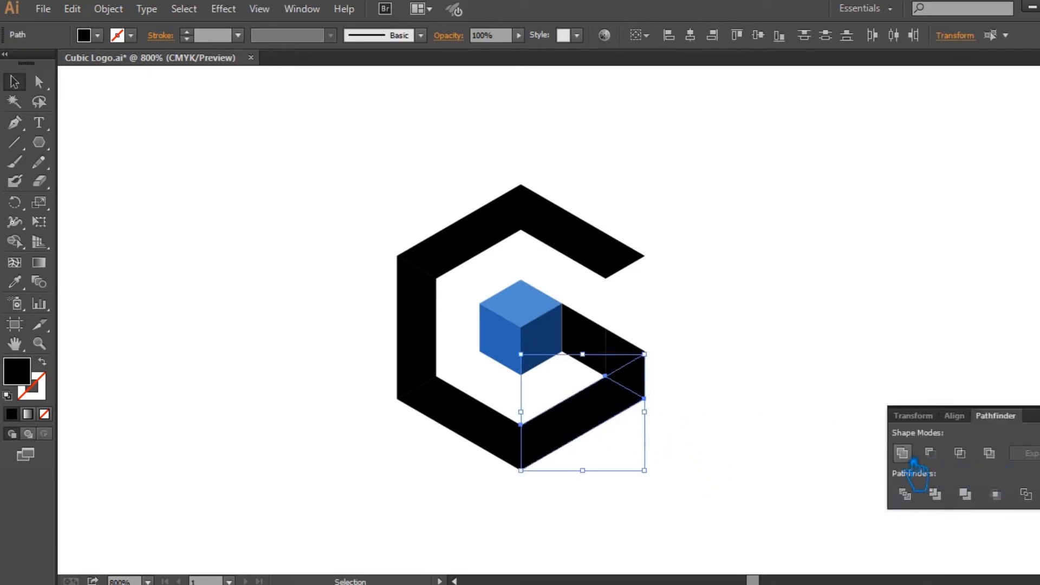
pyautogui.click(914, 460)
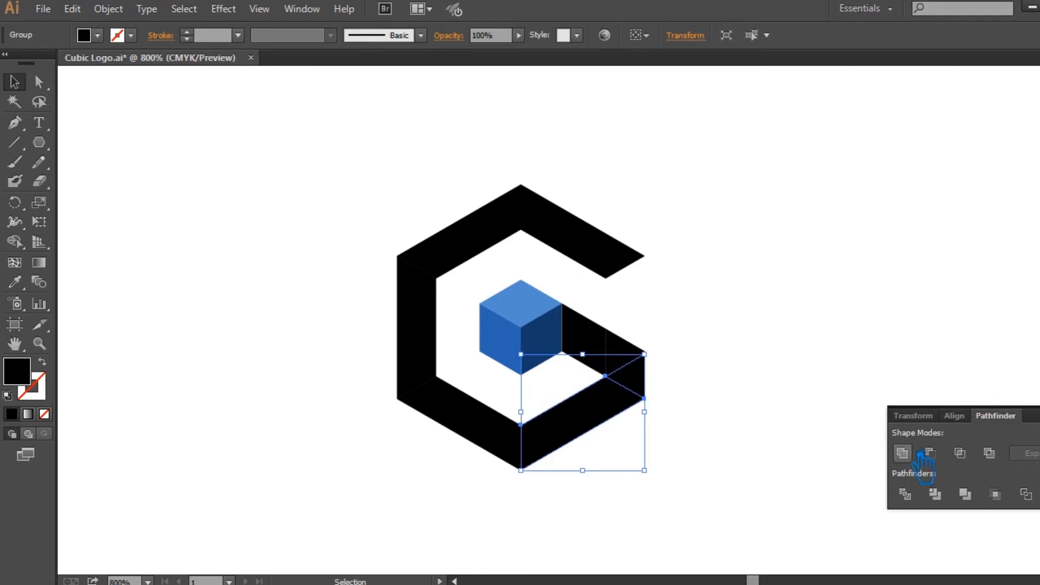
pyautogui.click(764, 418)
pyautogui.click(636, 382)
pyautogui.rightClick(607, 400)
pyautogui.click(661, 493)
pyautogui.click(704, 437)
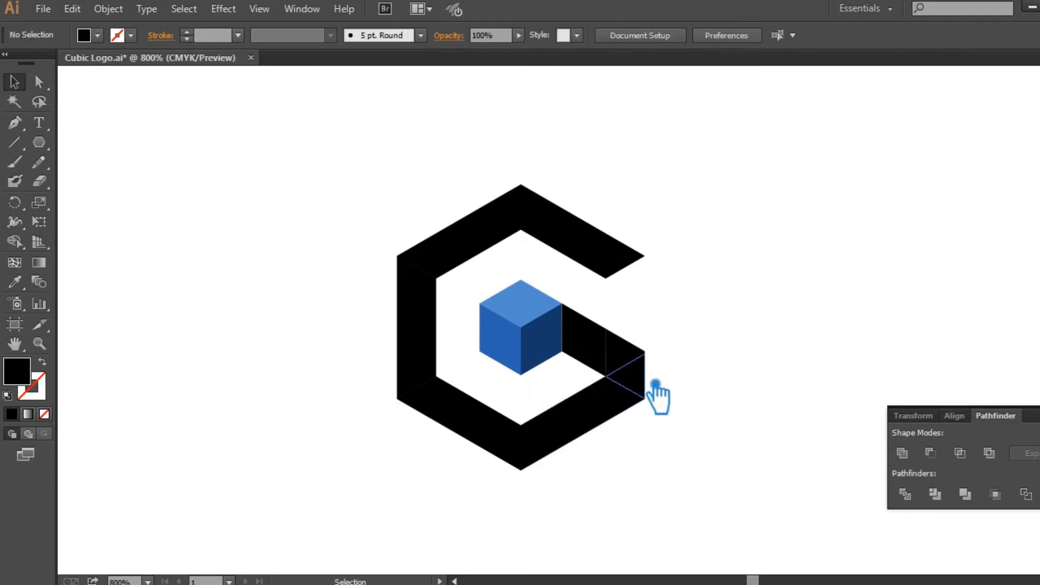
pyautogui.click(639, 380)
pyautogui.keyDown('shift'); pyautogui.click(616, 433); pyautogui.keyUp('shift')
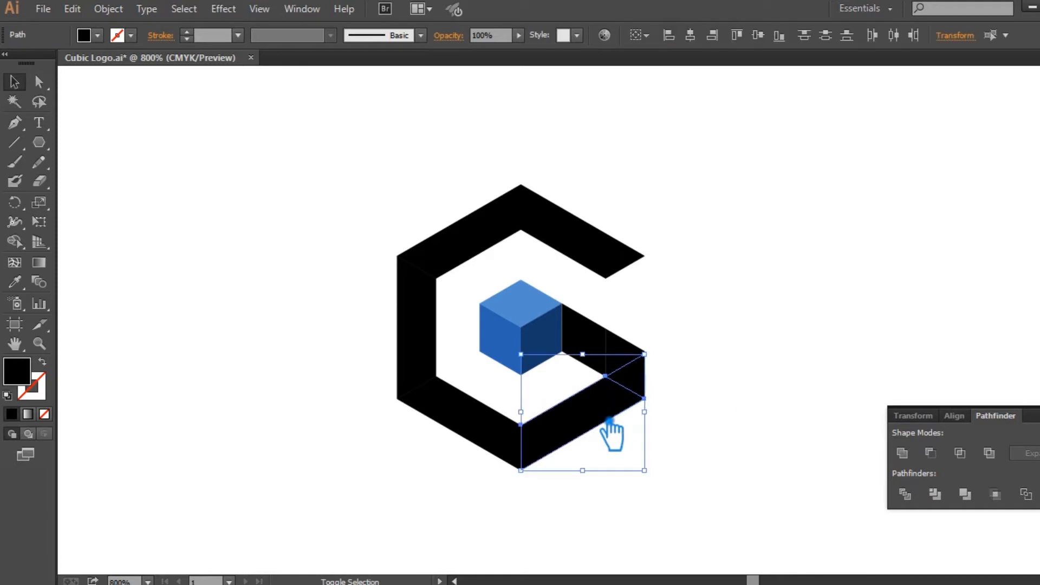
pyautogui.click(758, 393)
# - Draw a closed black parallelogram with the Pen tool covering the lower-right segment and its adjoining triangle, snapping to their outer corners
pyautogui.click(14, 142)
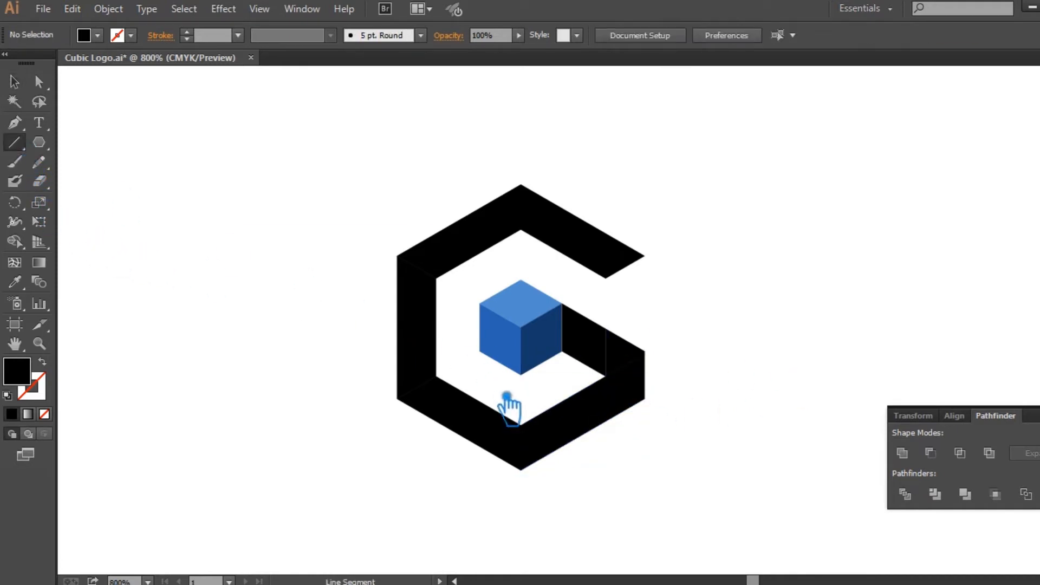
pyautogui.click(14, 123)
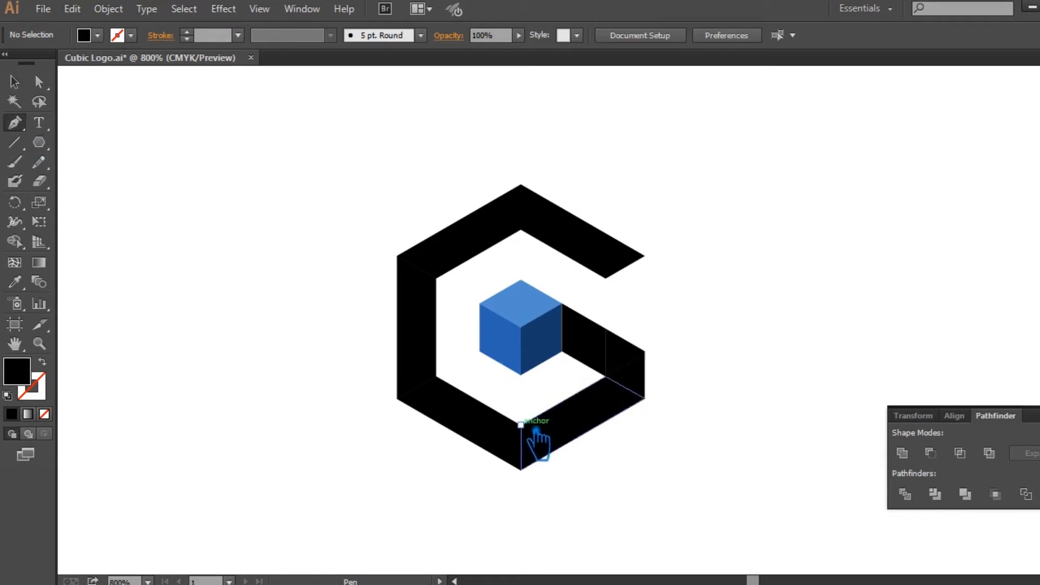
pyautogui.click(521, 425)
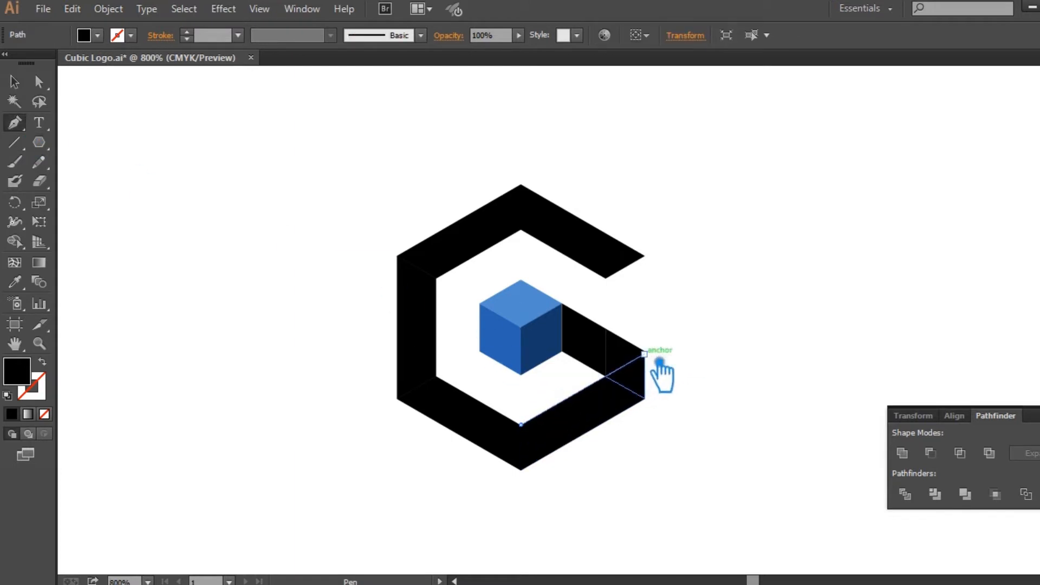
pyautogui.click(644, 354)
pyautogui.click(521, 469)
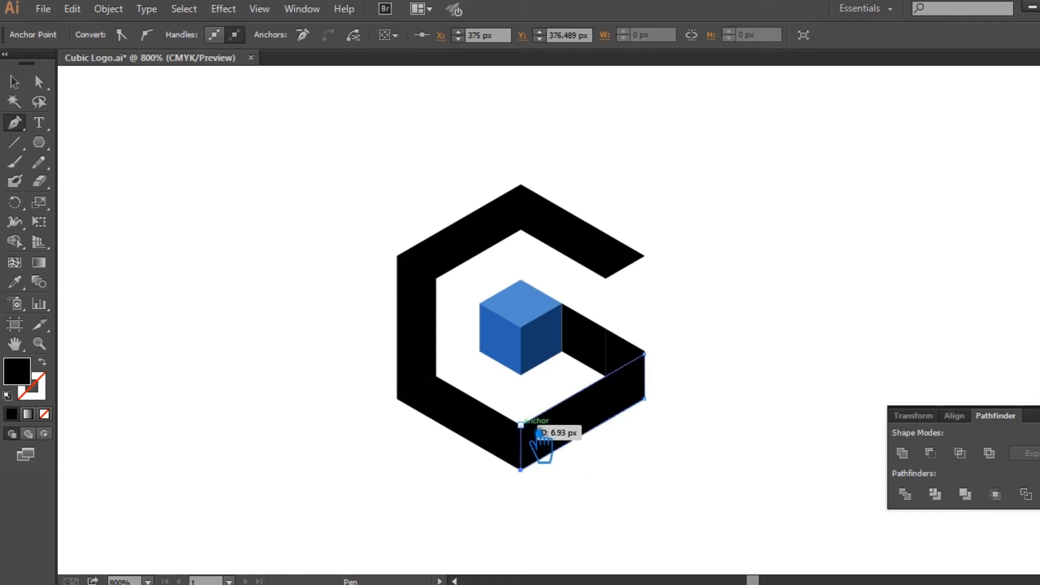
pyautogui.click(14, 82)
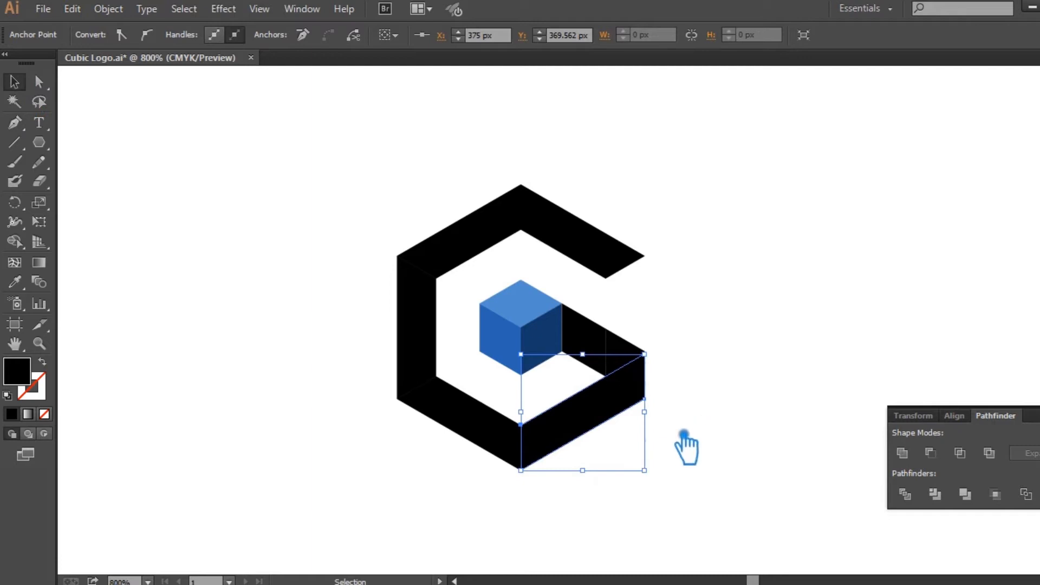
# - Unite the new parallelogram with the lower-right segment and triangle beneath it using the Pathfinder
pyautogui.moveTo(629, 438); pyautogui.dragTo(594, 401)
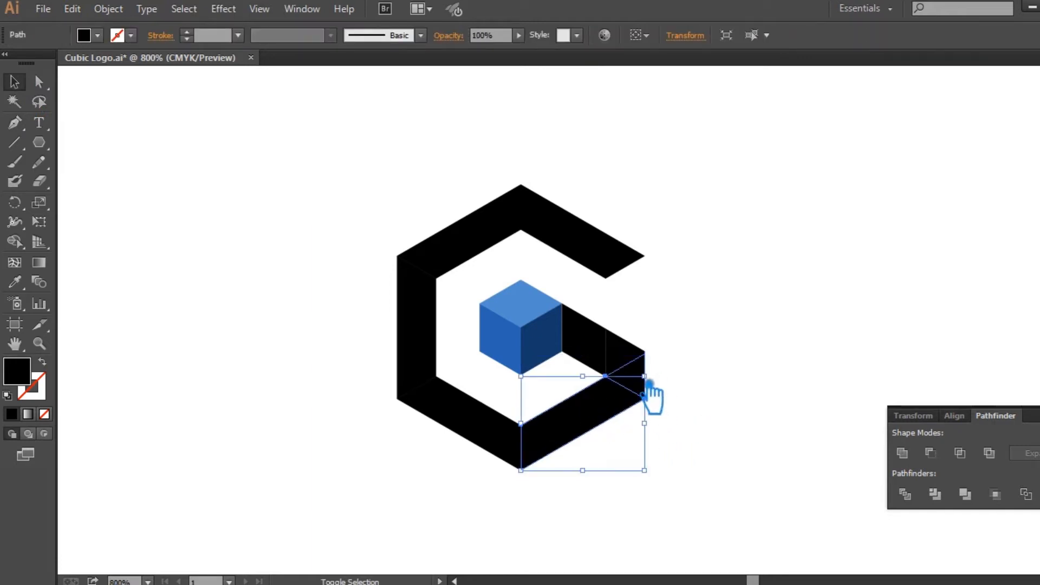
pyautogui.click(679, 399)
pyautogui.moveTo(679, 428); pyautogui.dragTo(643, 405)
pyautogui.click(915, 460)
pyautogui.click(755, 411)
# - Delete the surplus anchor point on the inner edge of the united lower-right face
pyautogui.click(627, 409)
pyautogui.press('p')
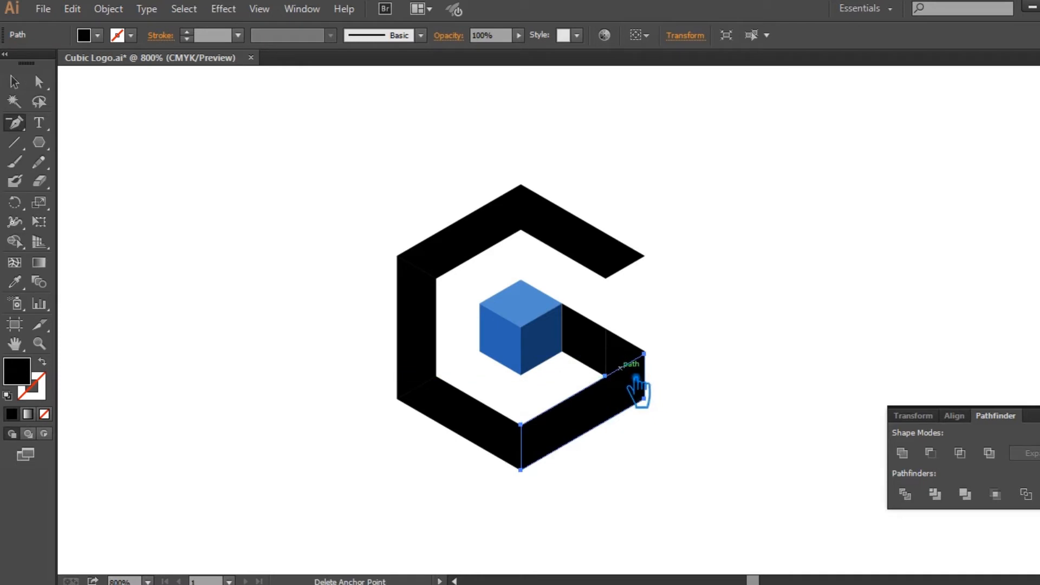
pyautogui.click(618, 382)
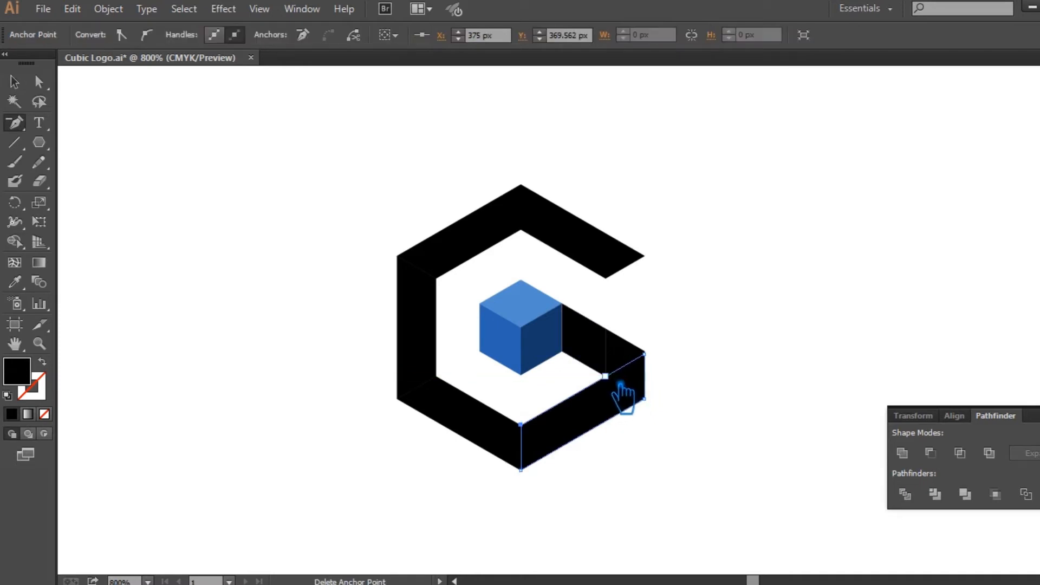
pyautogui.press('v')
pyautogui.click(764, 297)
# - Try to unite the arm beside the cube with the stub's upper triangle using the Pathfinder
pyautogui.click(609, 344)
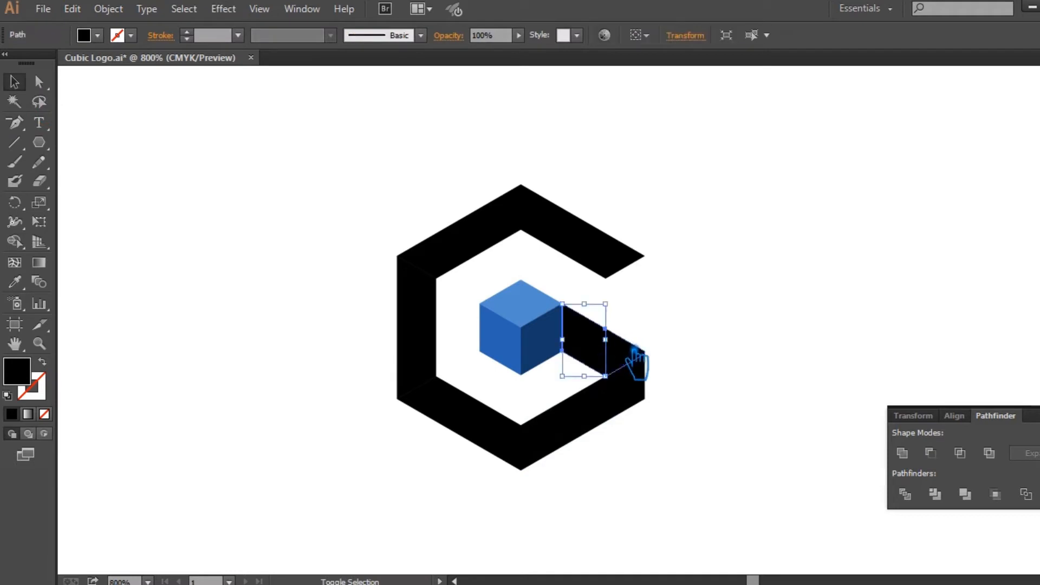
pyautogui.click(908, 454)
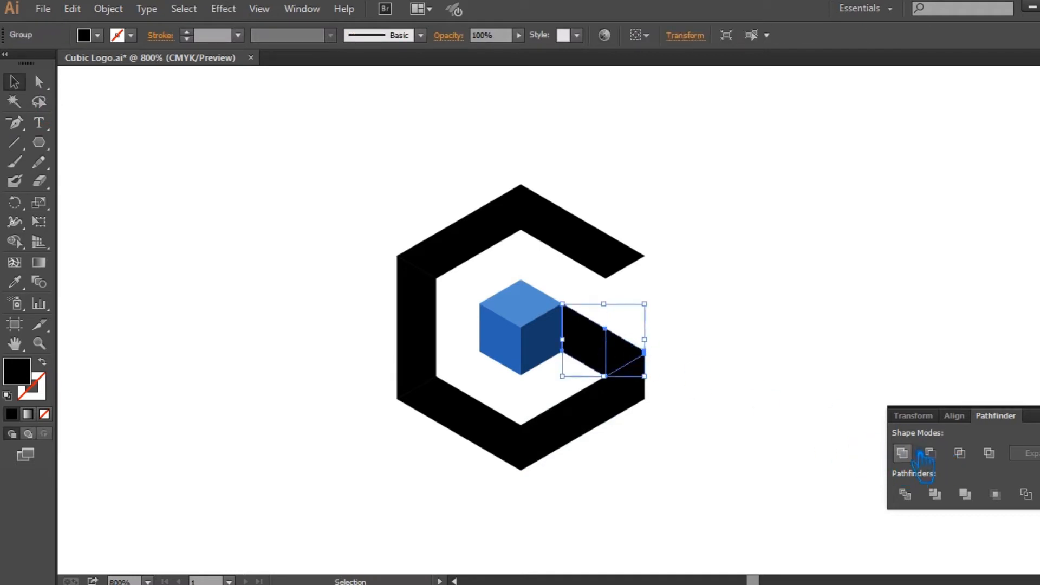
pyautogui.click(757, 382)
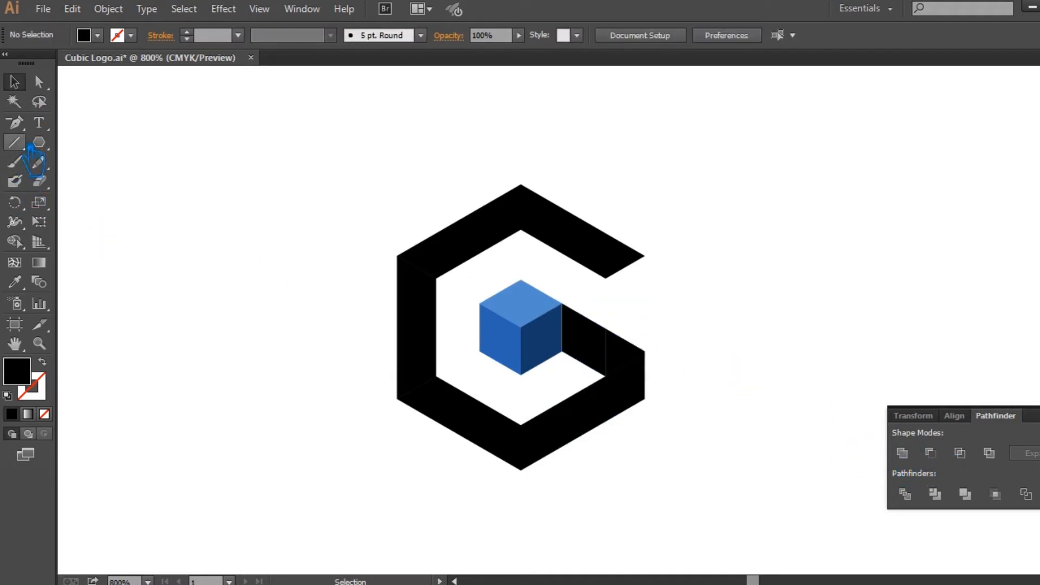
# - Draw a closed black parallelogram with the Pen tool over the whole connecting arm, from the cube's right edge to the ring's right corner
pyautogui.click(15, 122)
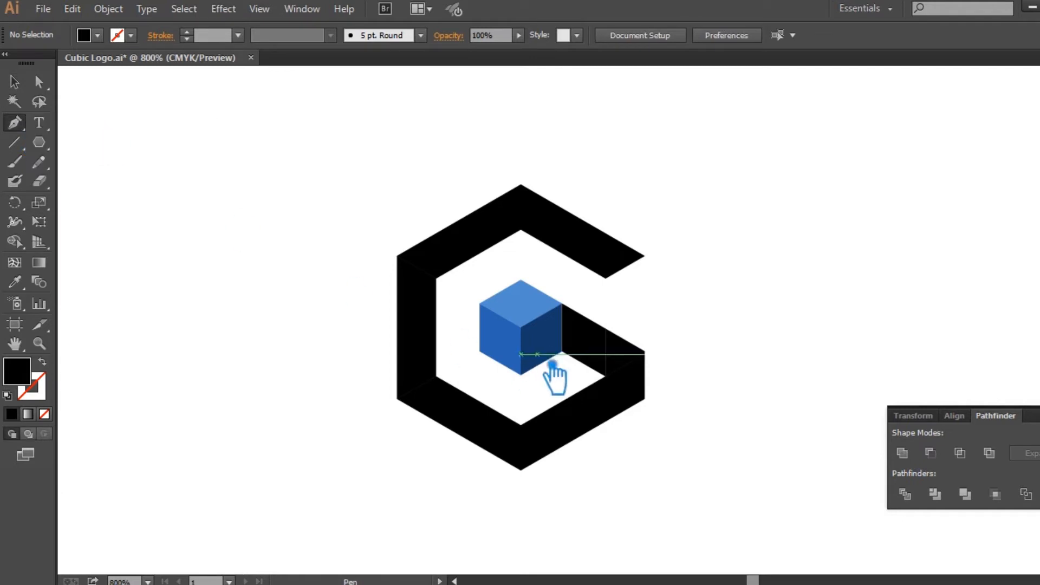
pyautogui.click(563, 351)
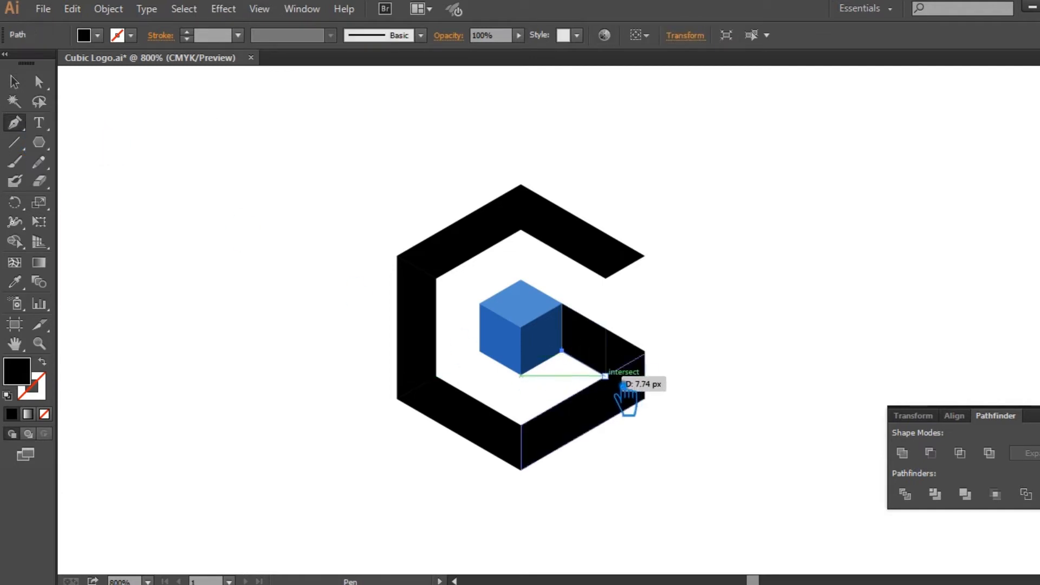
pyautogui.moveTo(605, 376); pyautogui.dragTo(639, 373)
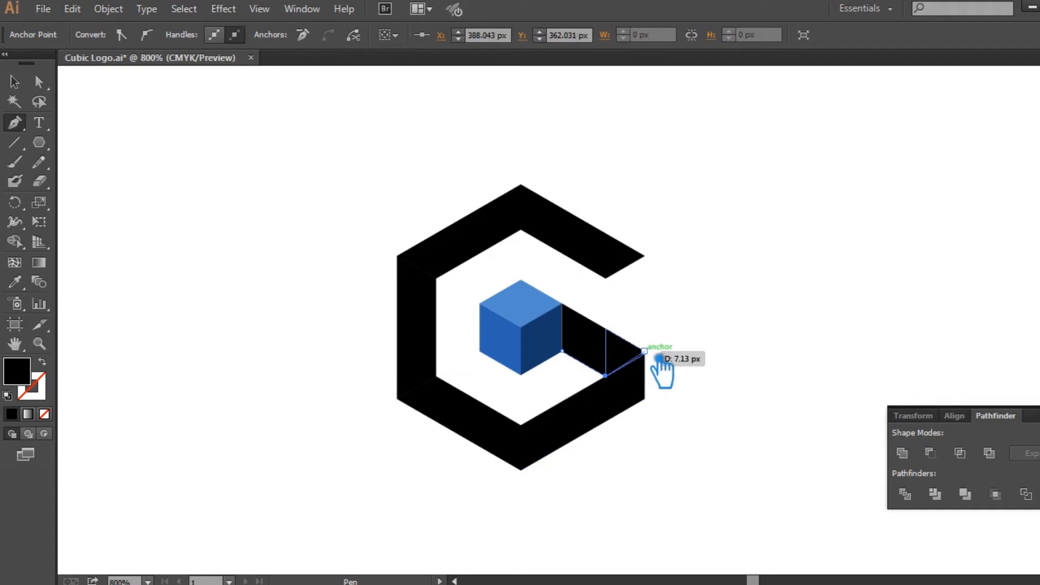
pyautogui.click(644, 354)
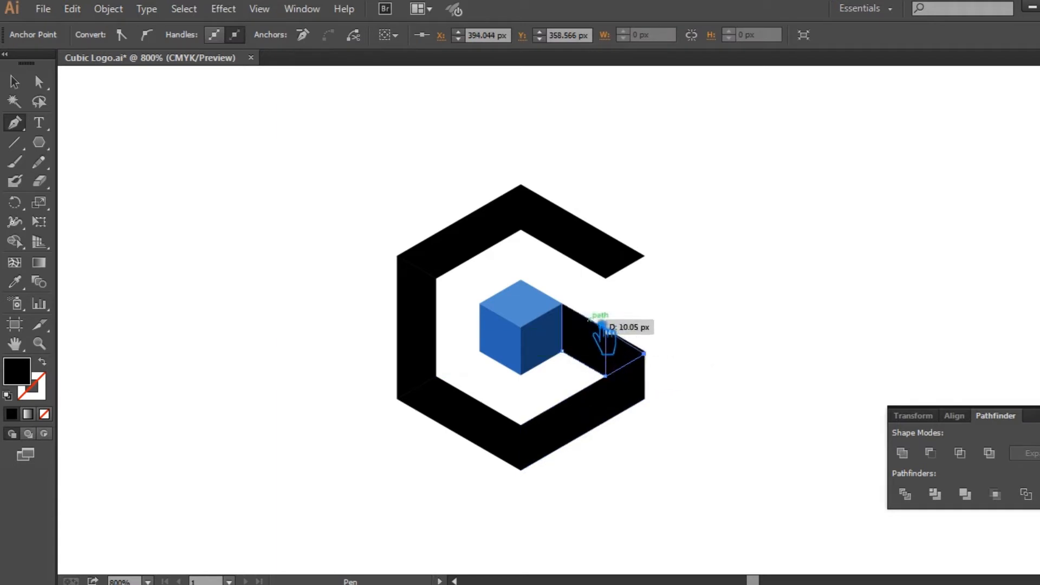
pyautogui.click(563, 304)
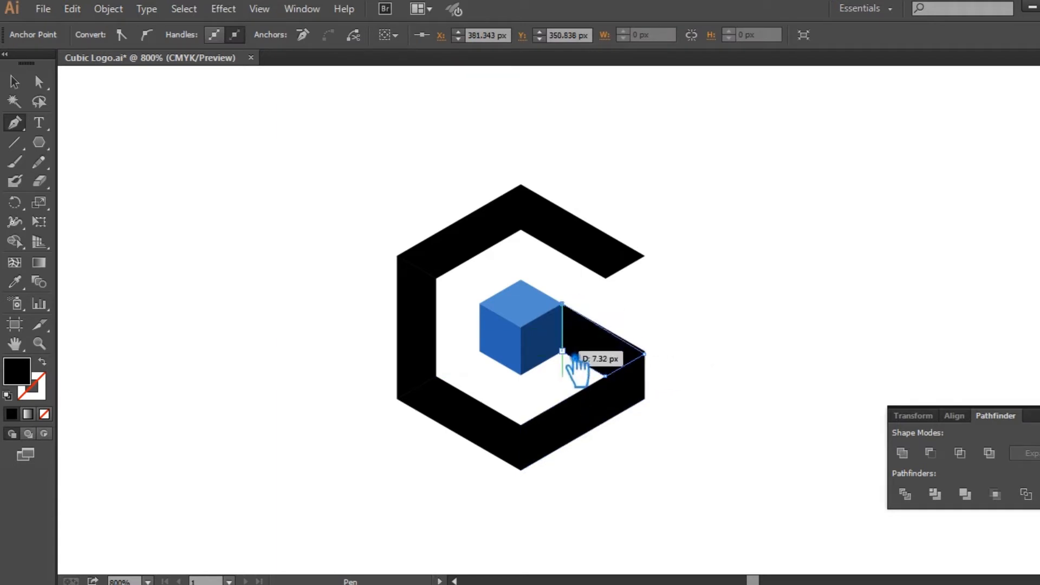
pyautogui.click(564, 352)
pyautogui.click(15, 84)
pyautogui.click(690, 330)
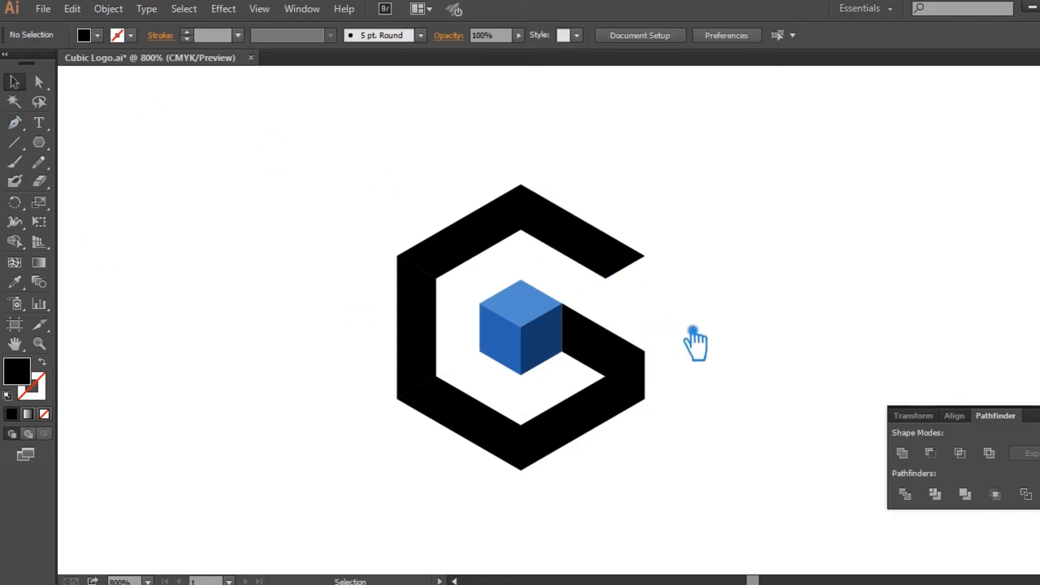
# - Unite the new arm parallelogram with the arm pieces beneath it using the Pathfinder
pyautogui.moveTo(626, 326); pyautogui.dragTo(606, 348)
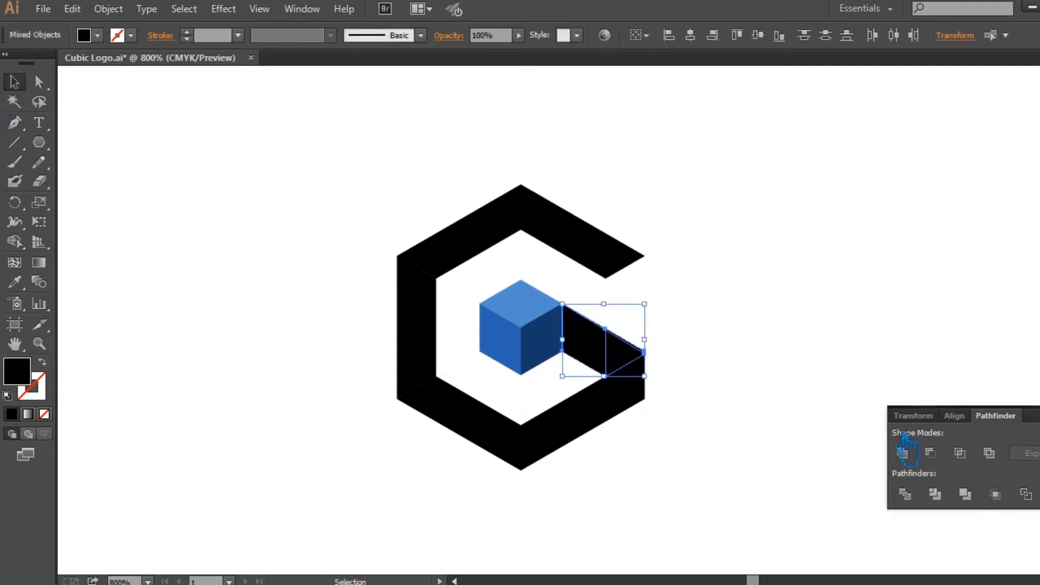
pyautogui.click(903, 453)
pyautogui.click(769, 376)
# - Delete the surplus anchor point midway along the connecting arm's upper edge, and close the Pathfinder
pyautogui.click(629, 360)
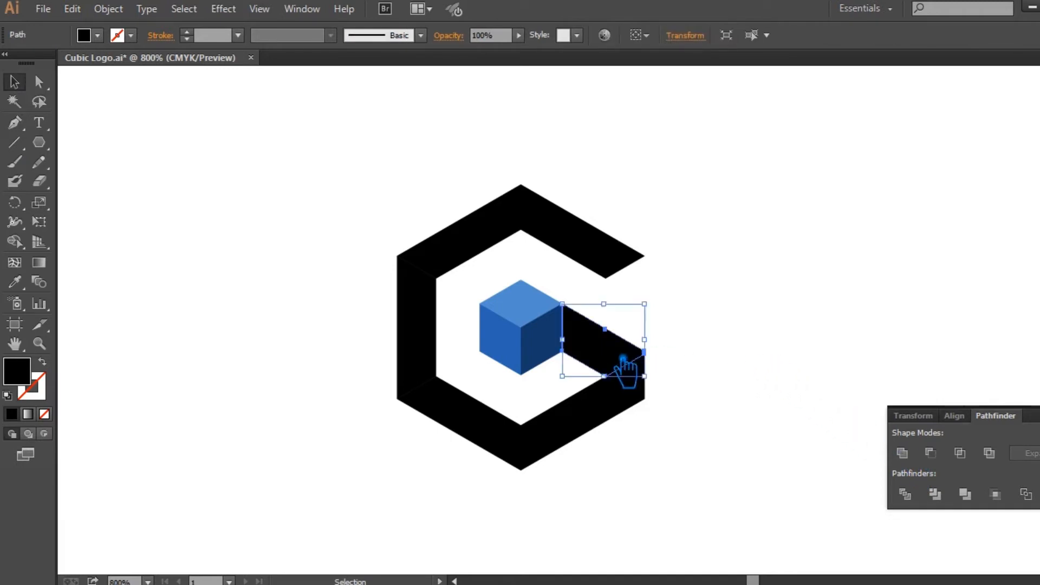
pyautogui.press('-')
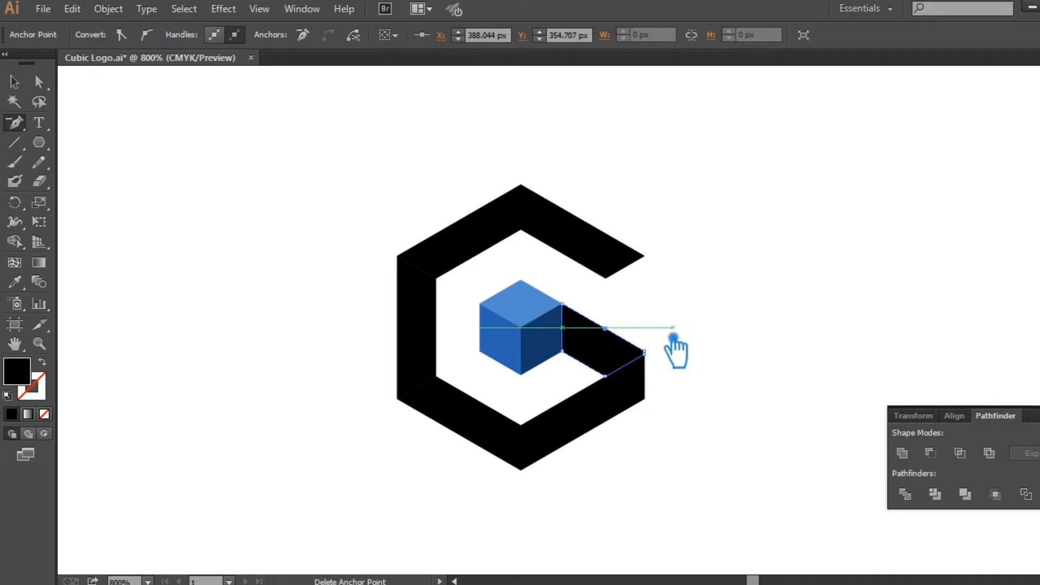
pyautogui.click(619, 338)
pyautogui.click(14, 81)
pyautogui.click(727, 269)
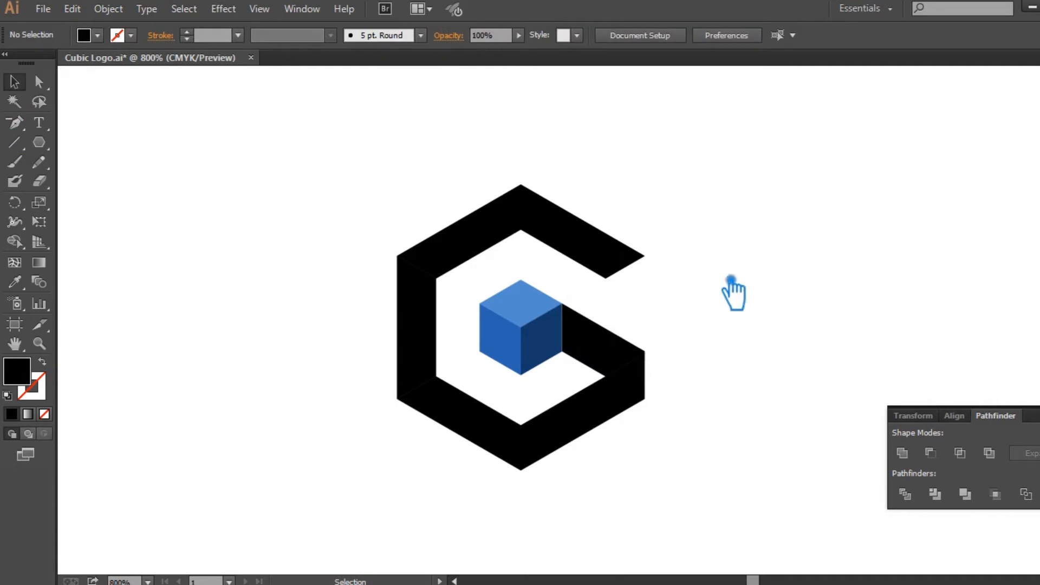
pyautogui.click(1039, 408)
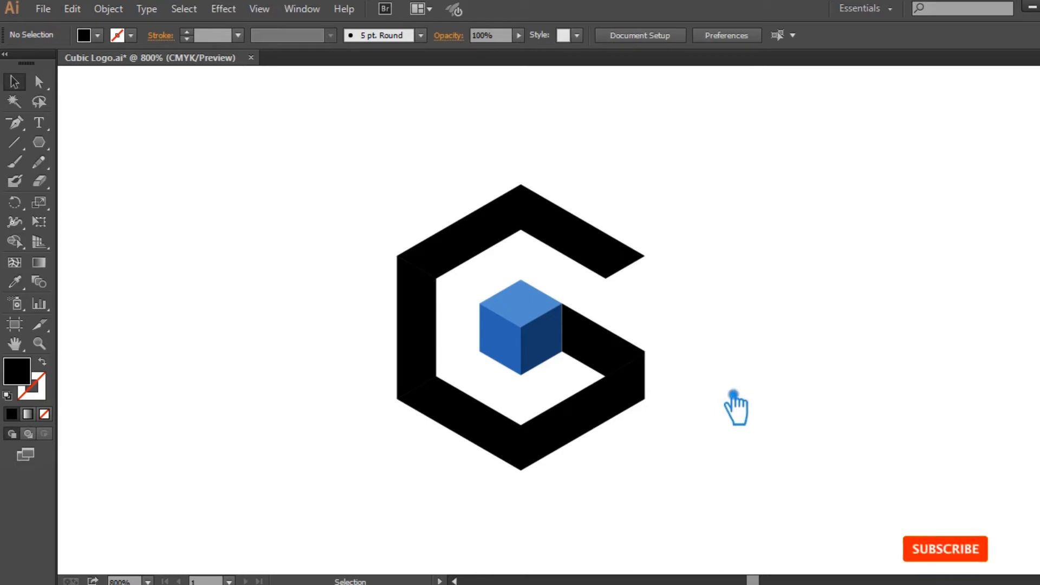
# - Using the Eyedropper, fill the ring's upper-right face with the cube top's light blue and its upper-left face with the cube's medium blue
pyautogui.click(606, 264)
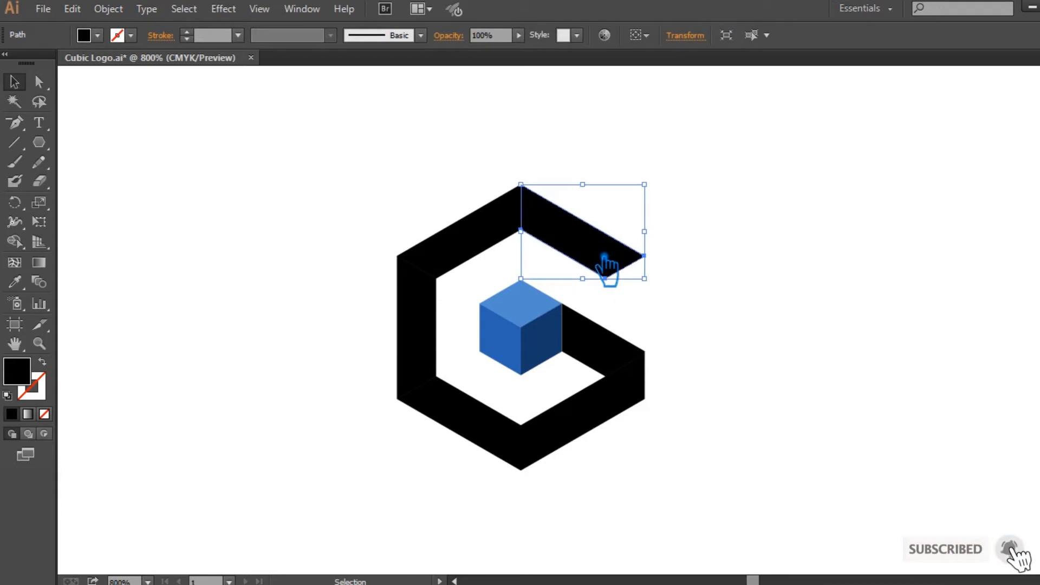
pyautogui.click(14, 281)
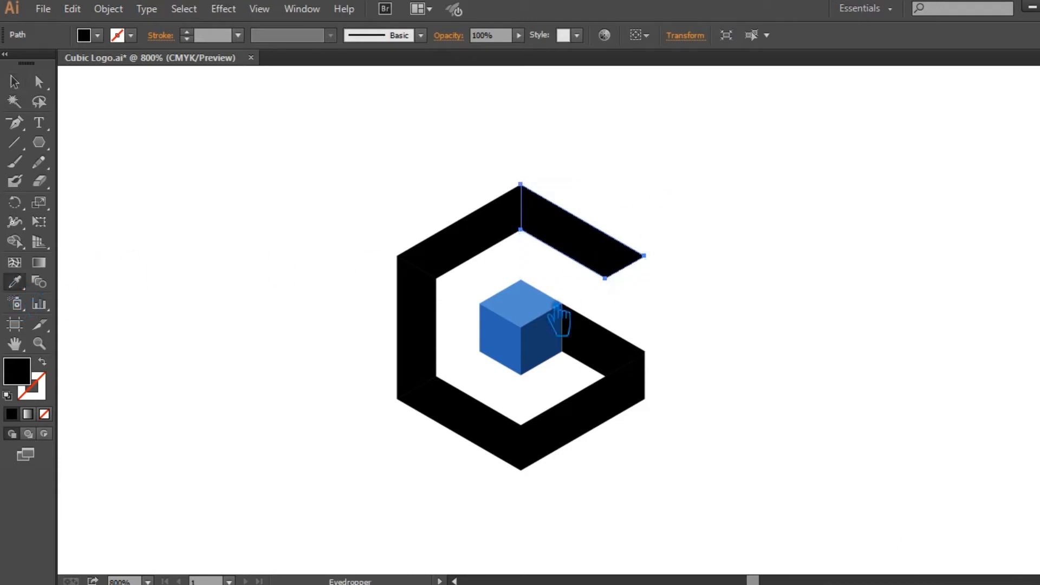
pyautogui.click(530, 318)
pyautogui.click(21, 80)
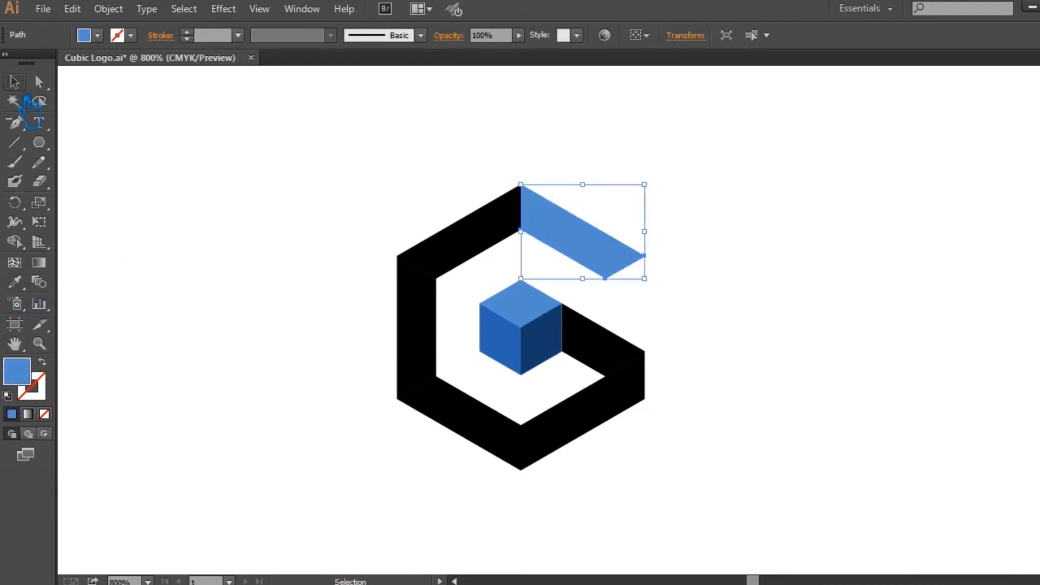
pyautogui.click(480, 252)
pyautogui.click(14, 282)
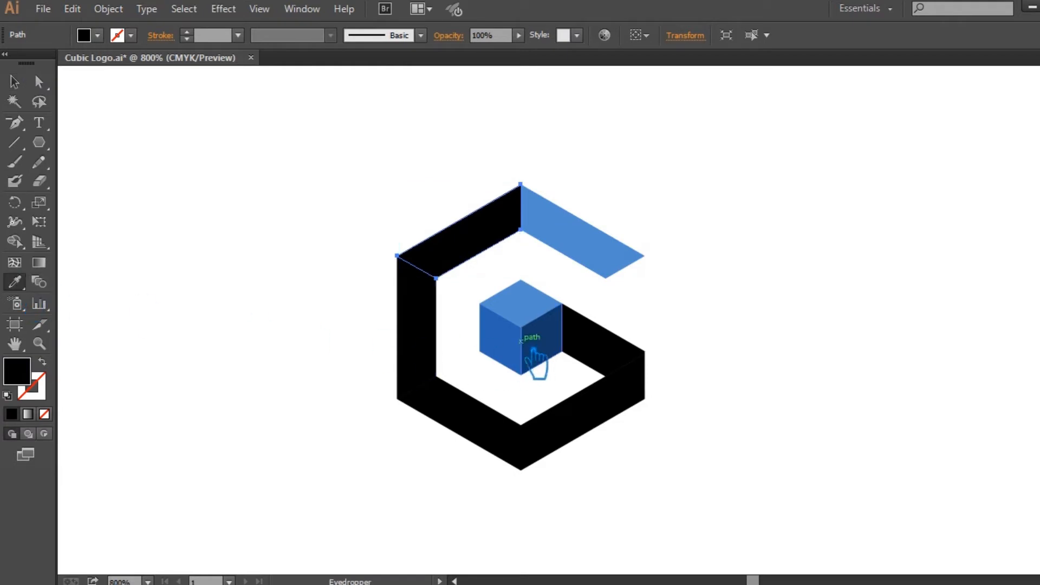
pyautogui.click(519, 346)
pyautogui.click(16, 81)
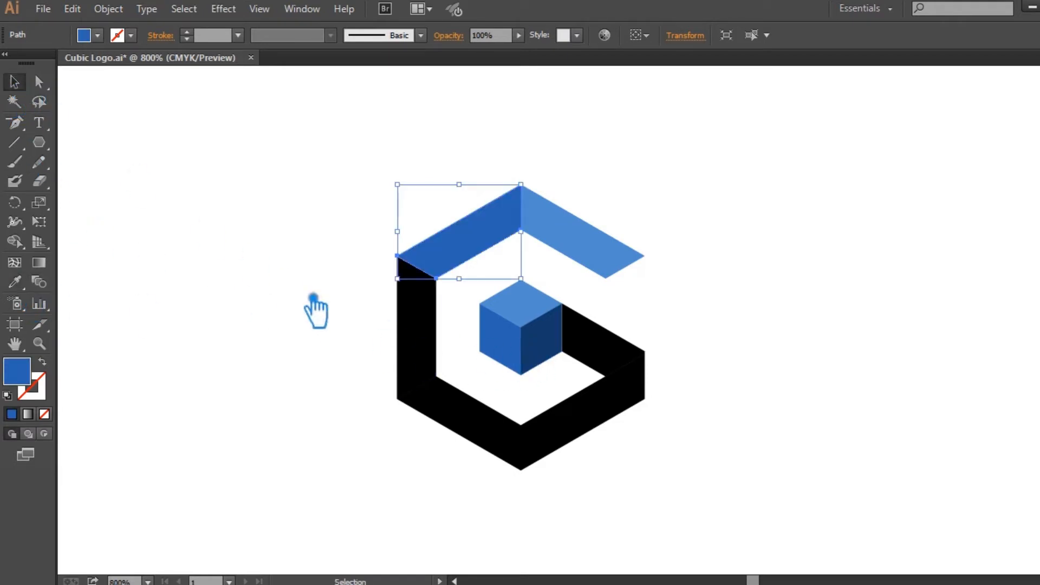
# - Fill the ring's vertical left face with the dark blue of the cube's right face using the Eyedropper
pyautogui.click(428, 350)
pyautogui.click(16, 283)
pyautogui.click(555, 358)
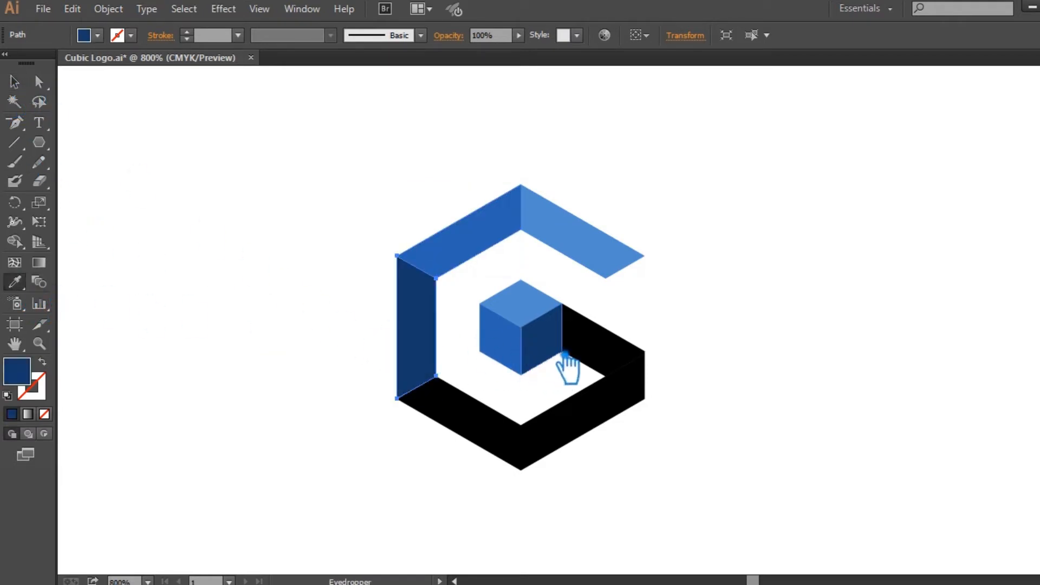
# - Fill the ring's lower-left face with the vertical left face's dark blue, darkened to 0E2B4F
pyautogui.click(460, 433)
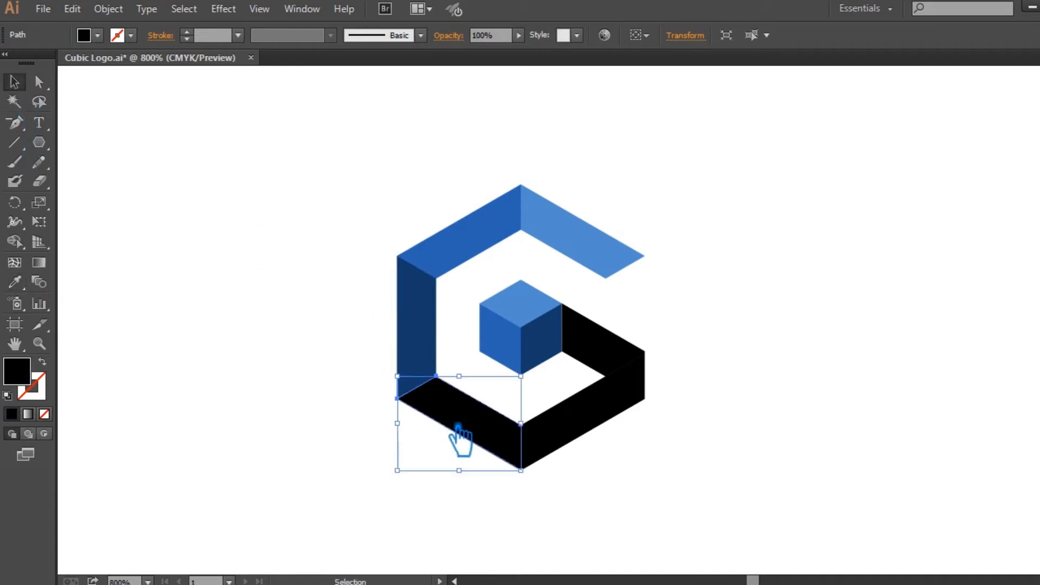
pyautogui.click(14, 282)
pyautogui.click(432, 336)
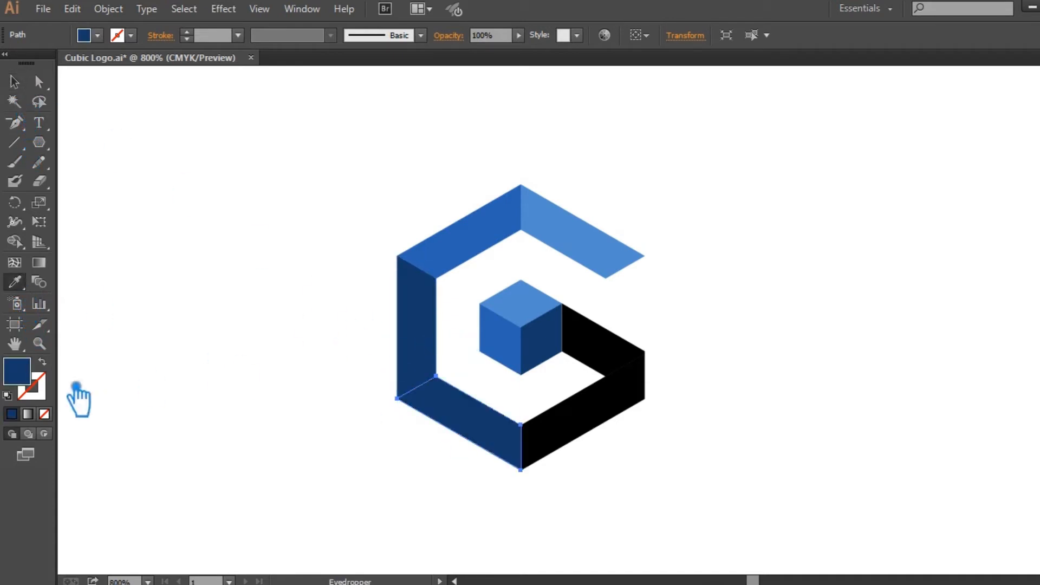
pyautogui.doubleClick(27, 380)
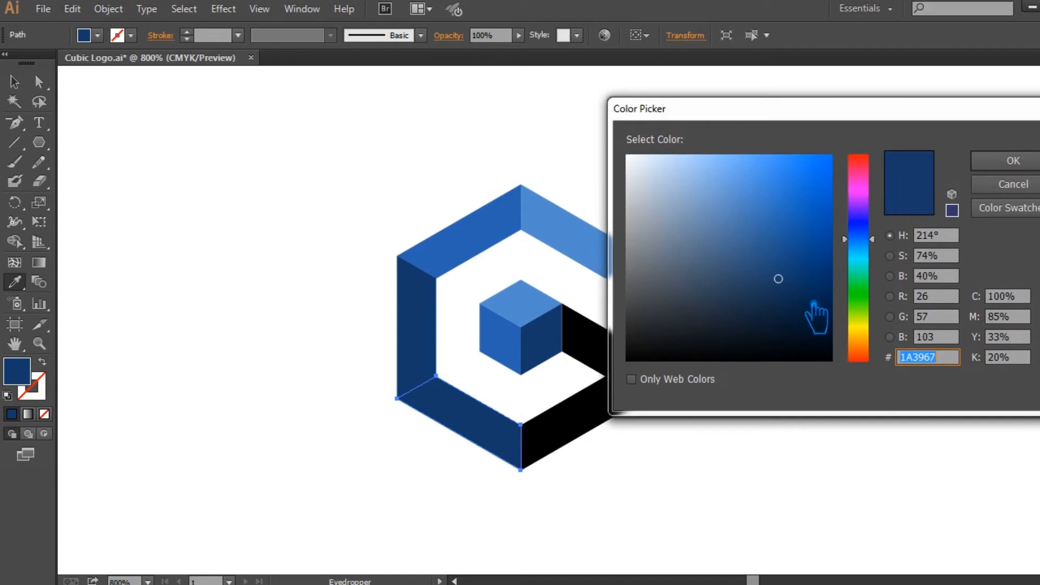
pyautogui.click(794, 298)
pyautogui.click(1013, 161)
pyautogui.click(15, 80)
pyautogui.click(176, 187)
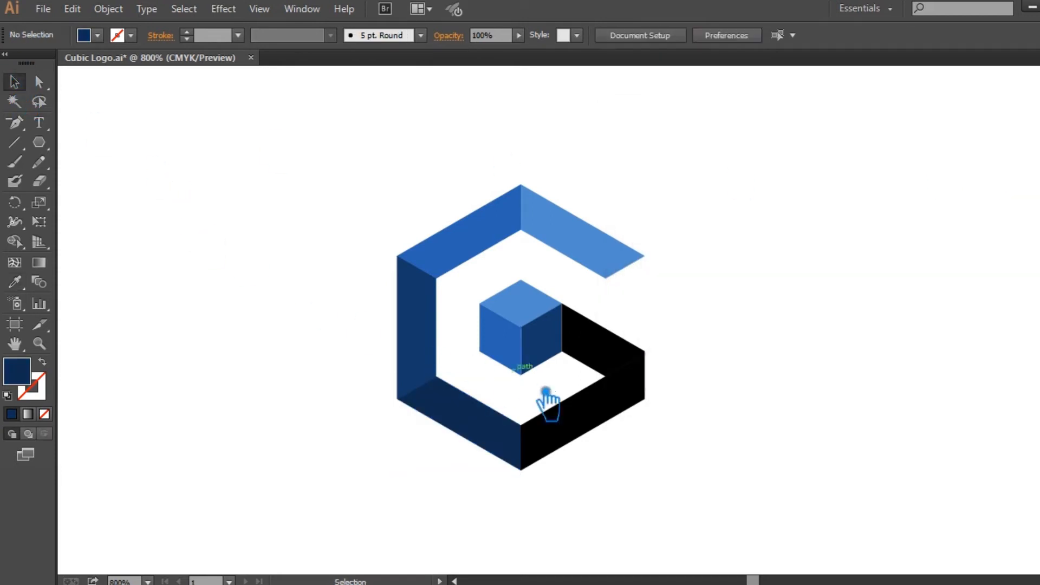
# - Fill the ring's lower-right face with the lower-left face's navy, darkened to 071F3A
pyautogui.click(585, 416)
pyautogui.click(14, 282)
pyautogui.click(483, 425)
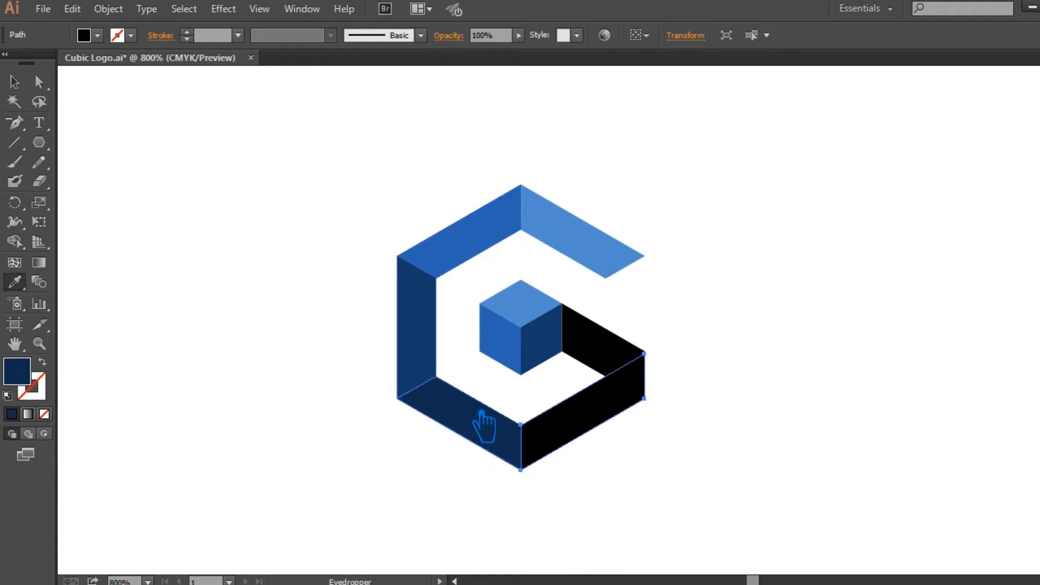
pyautogui.doubleClick(27, 378)
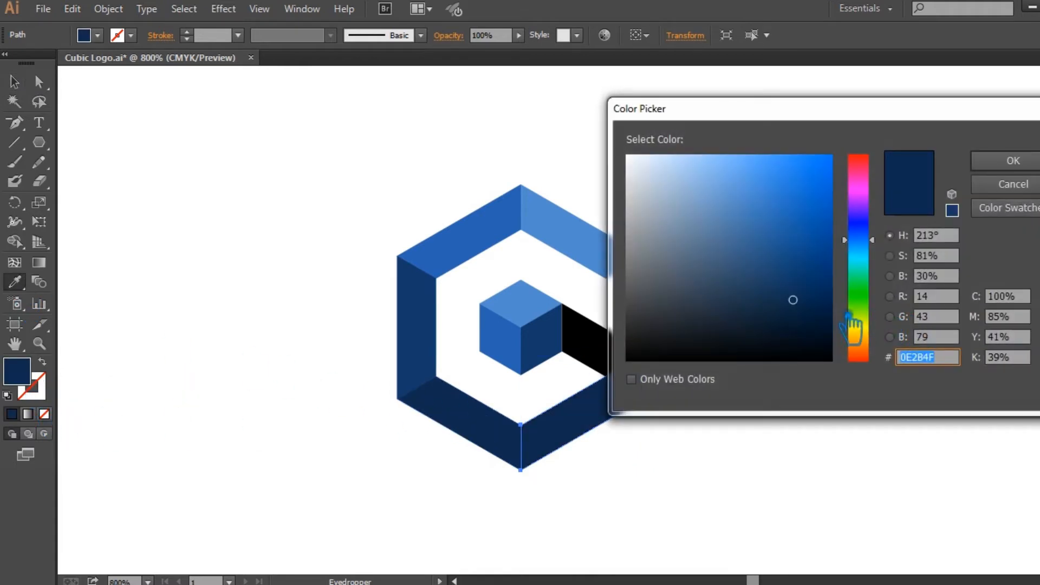
pyautogui.click(808, 316)
pyautogui.click(1013, 160)
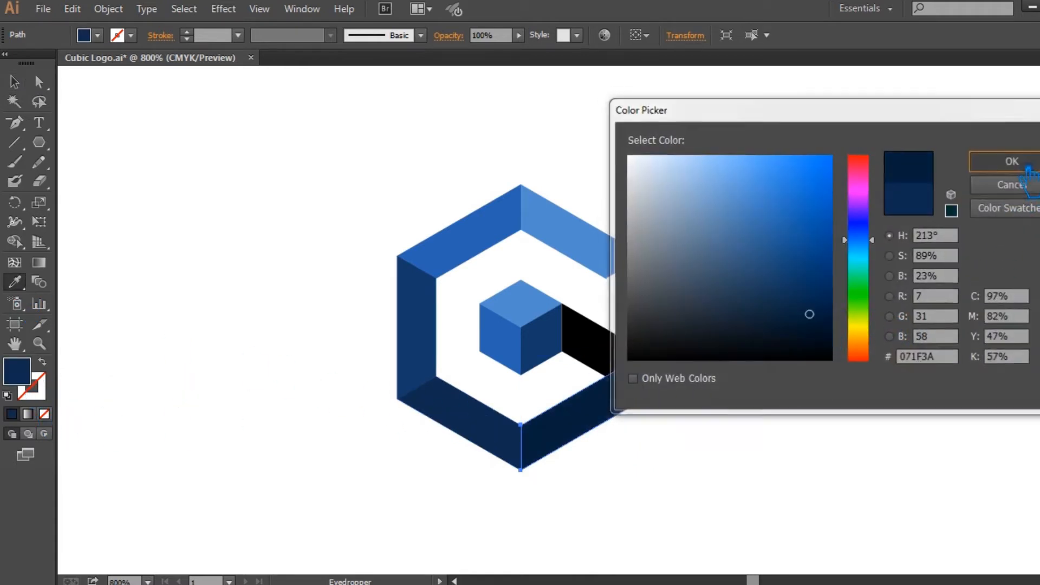
pyautogui.click(15, 83)
pyautogui.click(197, 128)
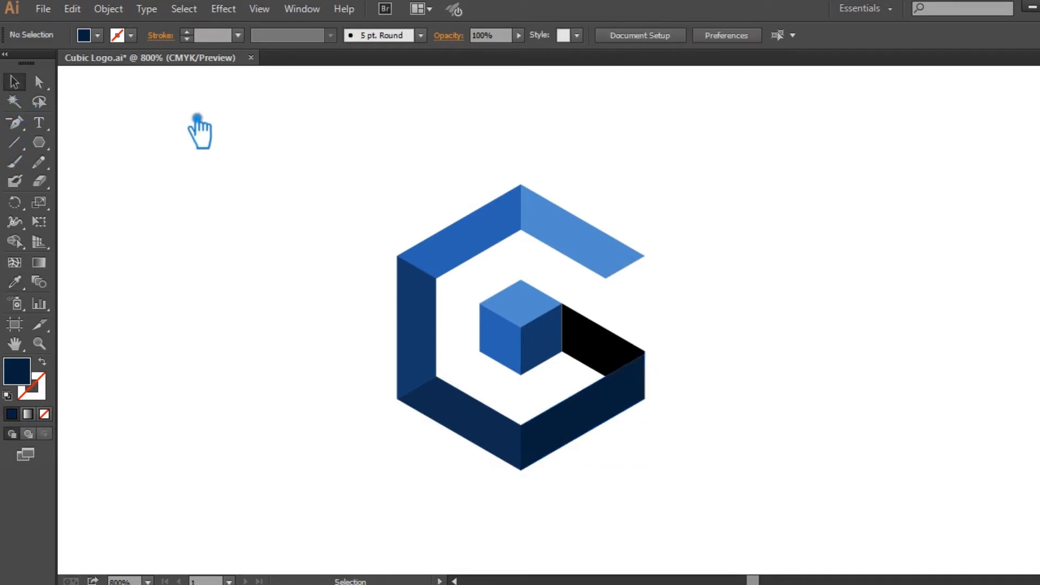
# - Fill the connecting arm with the lower-right face's navy, made slightly darker in the Color Picker
pyautogui.click(599, 349)
pyautogui.click(22, 287)
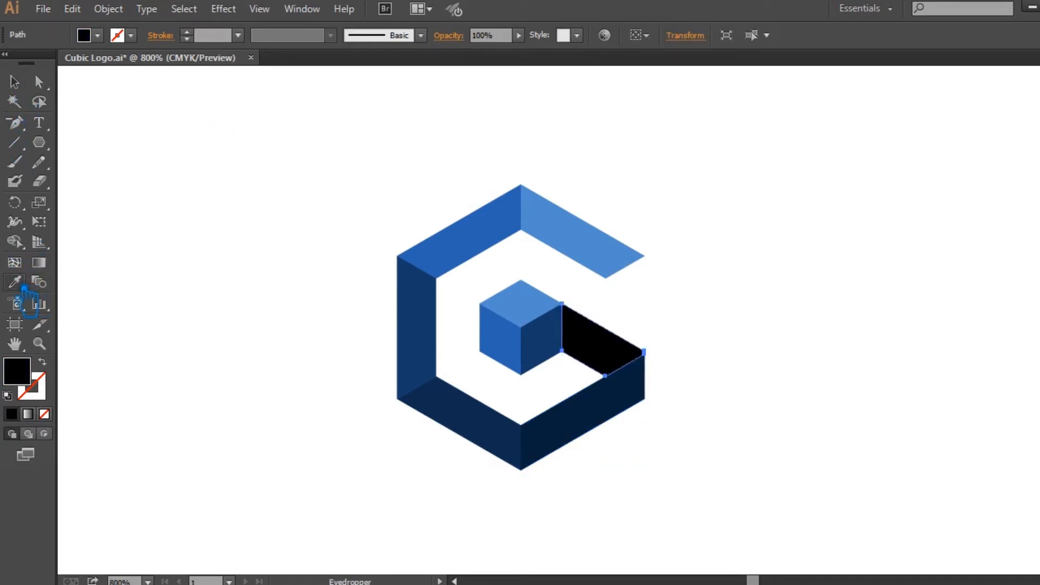
pyautogui.click(622, 420)
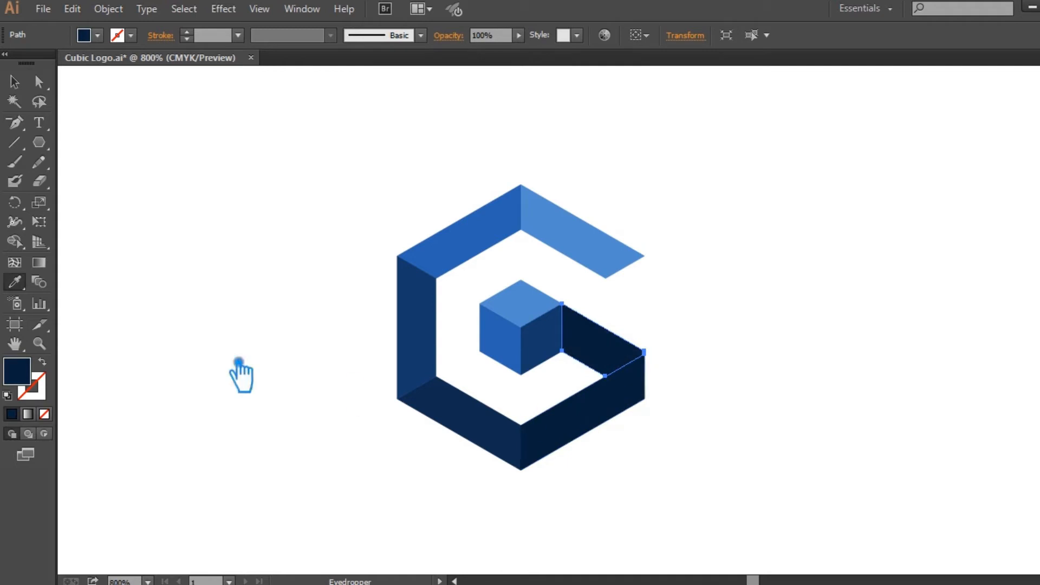
pyautogui.doubleClick(34, 373)
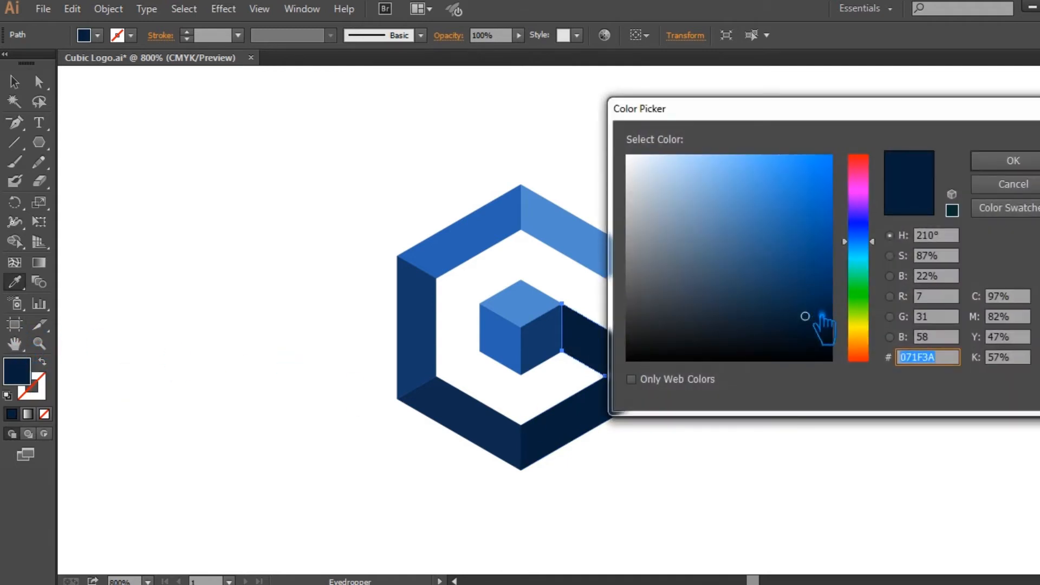
pyautogui.moveTo(832, 336); pyautogui.dragTo(816, 329)
pyautogui.click(1034, 161)
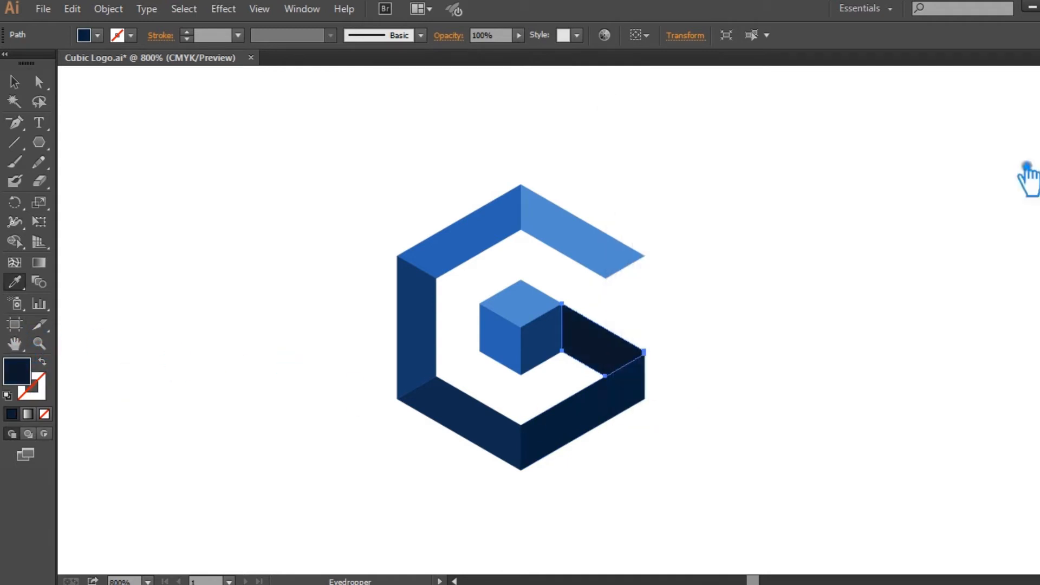
pyautogui.click(14, 81)
pyautogui.click(208, 158)
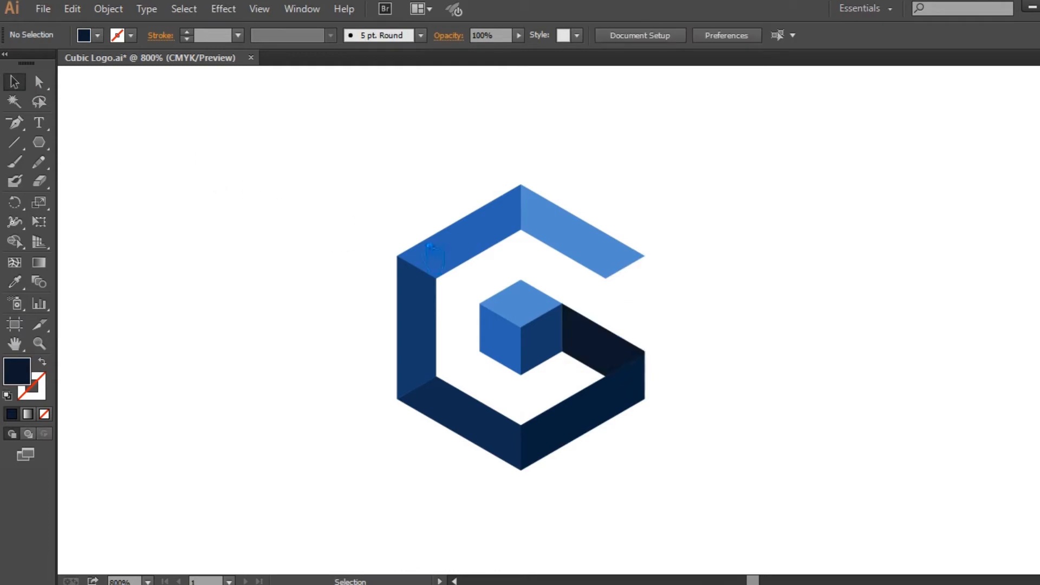
# - Fill the connecting arm with the dark blue of the cube's right face using the Eyedropper
pyautogui.click(632, 355)
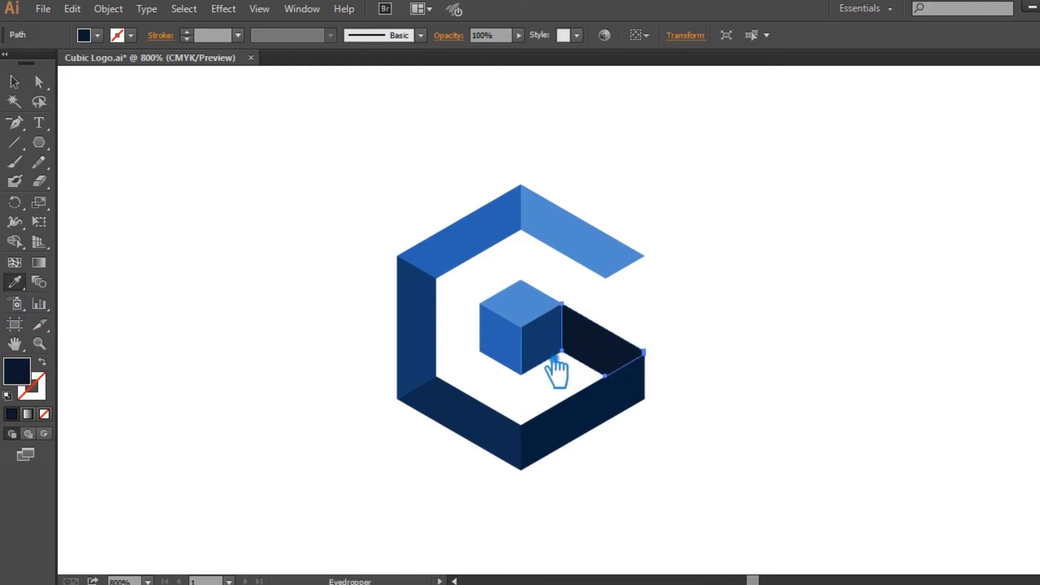
pyautogui.click(556, 355)
pyautogui.click(15, 82)
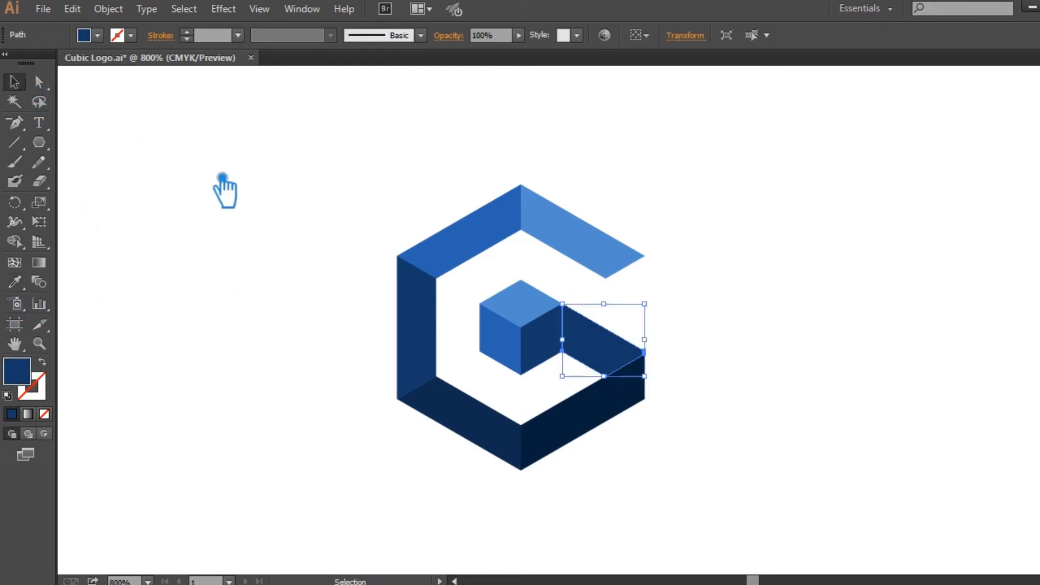
pyautogui.click(223, 179)
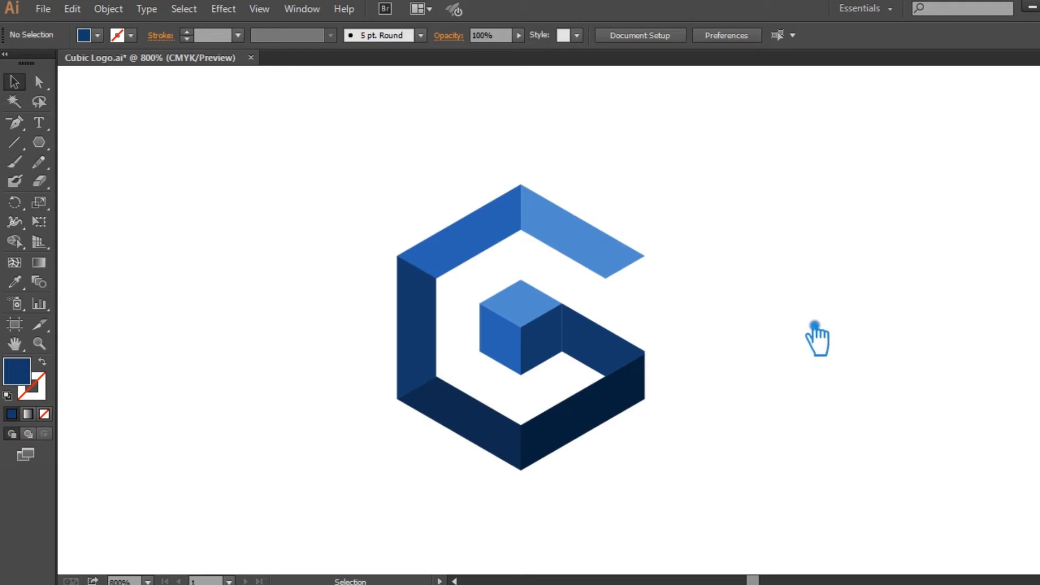
# - Copy all visible logo faces, clear everything from the artboard, and paste the faces back in place
pyautogui.moveTo(693, 503); pyautogui.dragTo(313, 162)
pyautogui.click(749, 281)
pyautogui.click(582, 236)
pyautogui.keyDown('shift'); pyautogui.click(484, 239); pyautogui.keyUp('shift')
pyautogui.keyDown('shift'); pyautogui.click(432, 362); pyautogui.keyUp('shift')
pyautogui.keyDown('shift'); pyautogui.click(464, 425); pyautogui.keyUp('shift')
pyautogui.keyDown('shift'); pyautogui.click(565, 441); pyautogui.keyUp('shift')
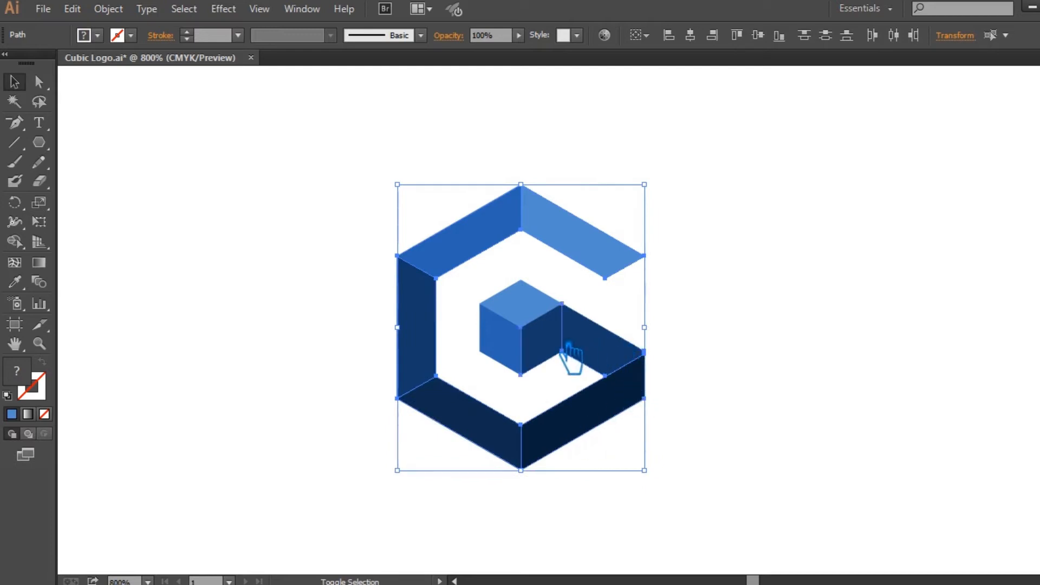
pyautogui.press('a')
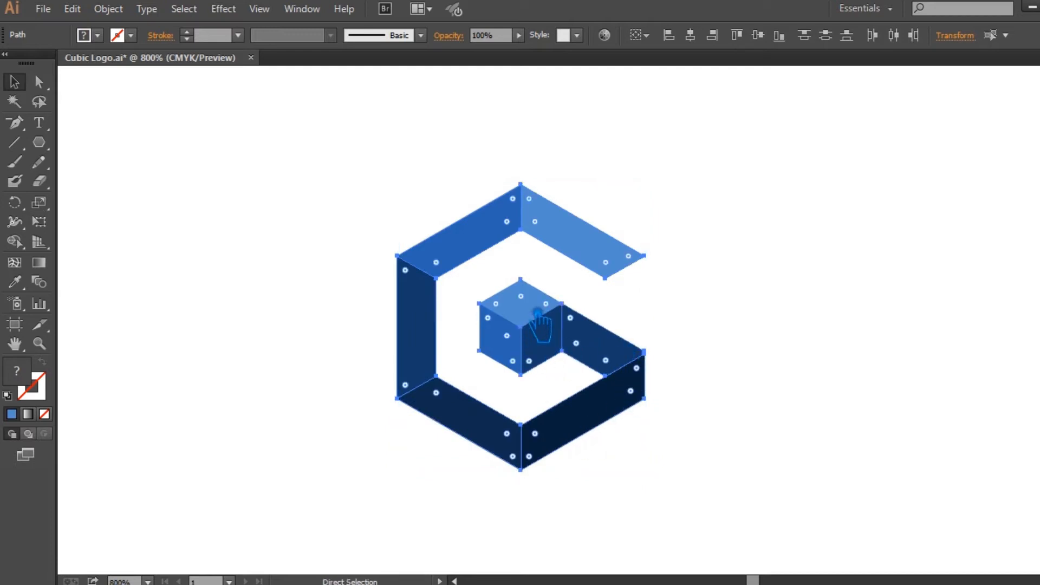
pyautogui.press('Delete')
pyautogui.press('v')
pyautogui.moveTo(776, 520); pyautogui.dragTo(271, 145)
pyautogui.press('Delete')
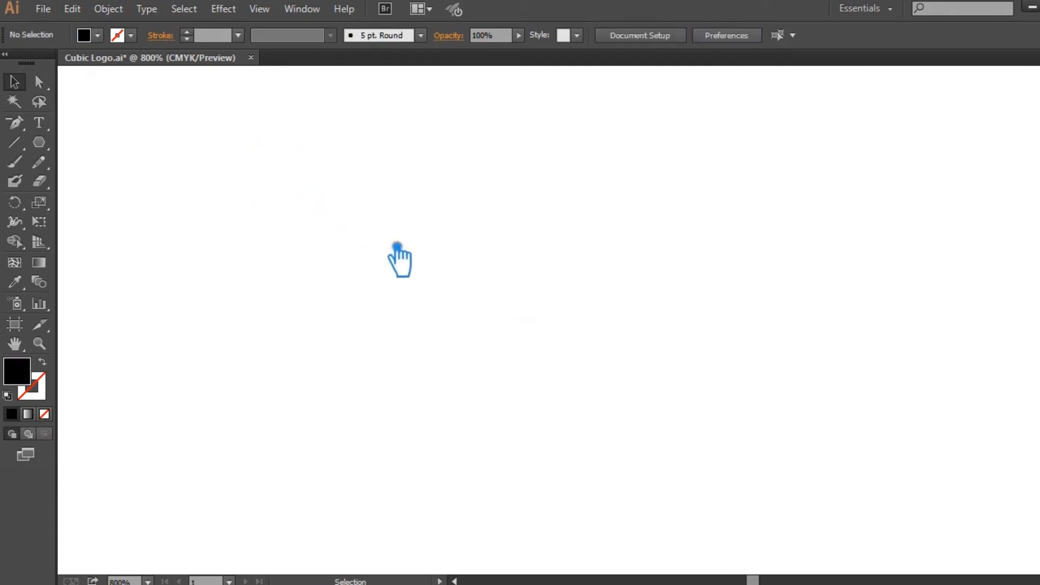
pyautogui.hotkey('ctrl', 'f')
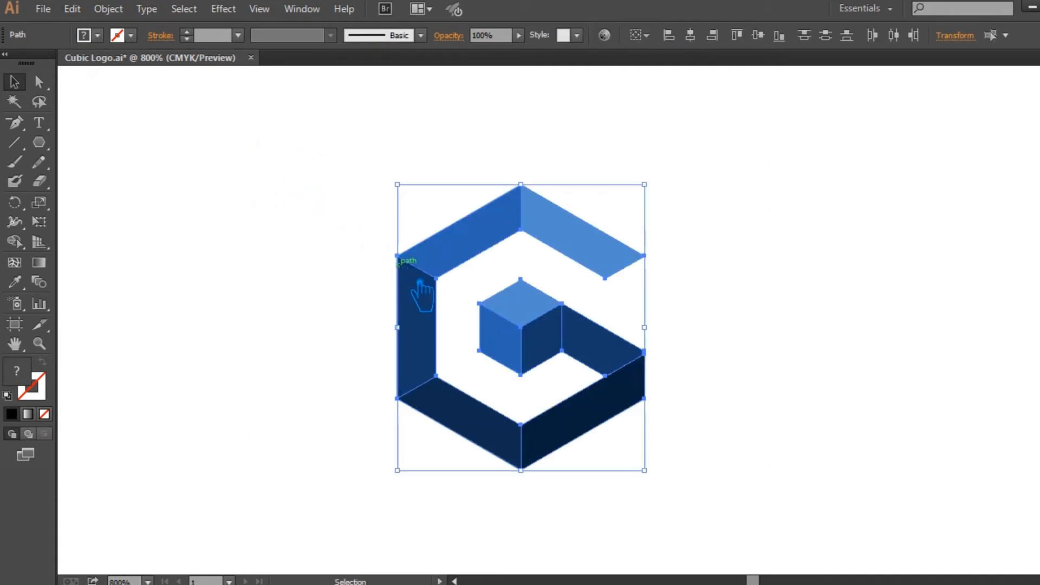
pyautogui.click(816, 349)
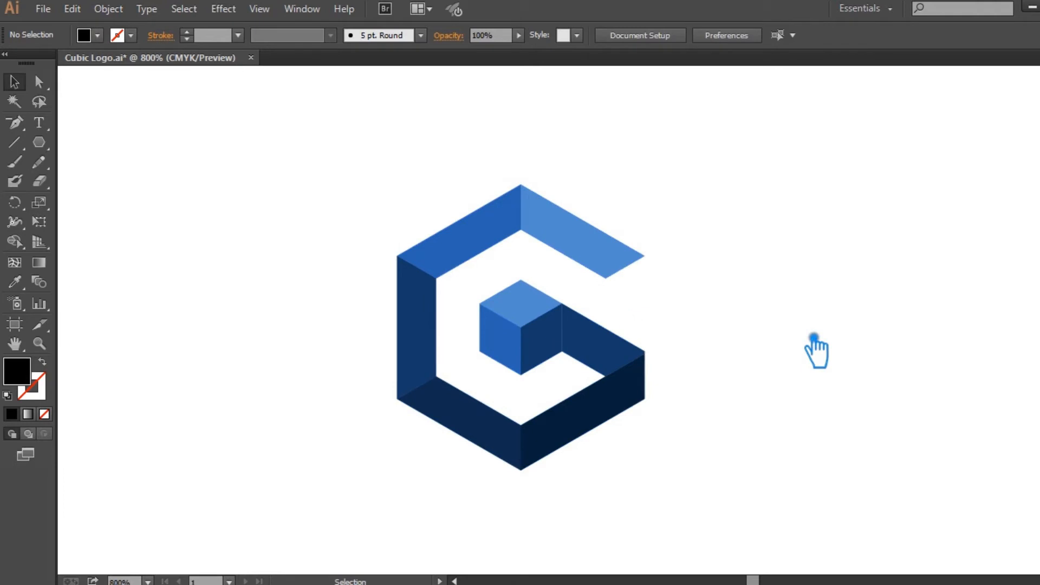
# - Group all the logo pieces and place a duplicate of the logo beside the original
pyautogui.moveTo(699, 493); pyautogui.dragTo(354, 176)
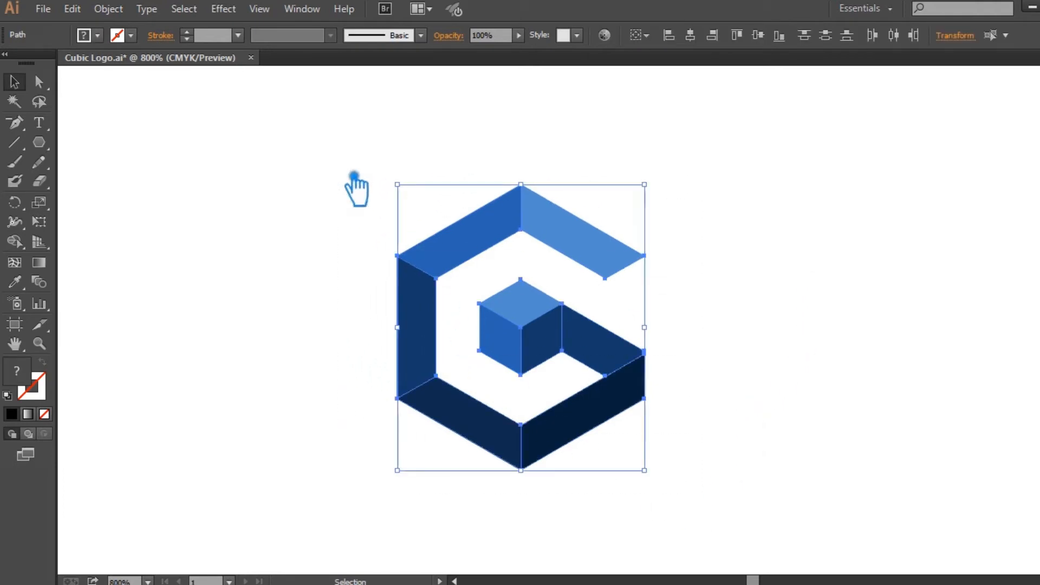
pyautogui.hotkey('ctrl', 'g')
pyautogui.click(831, 332)
pyautogui.moveTo(542, 346); pyautogui.dragTo(666, 355)
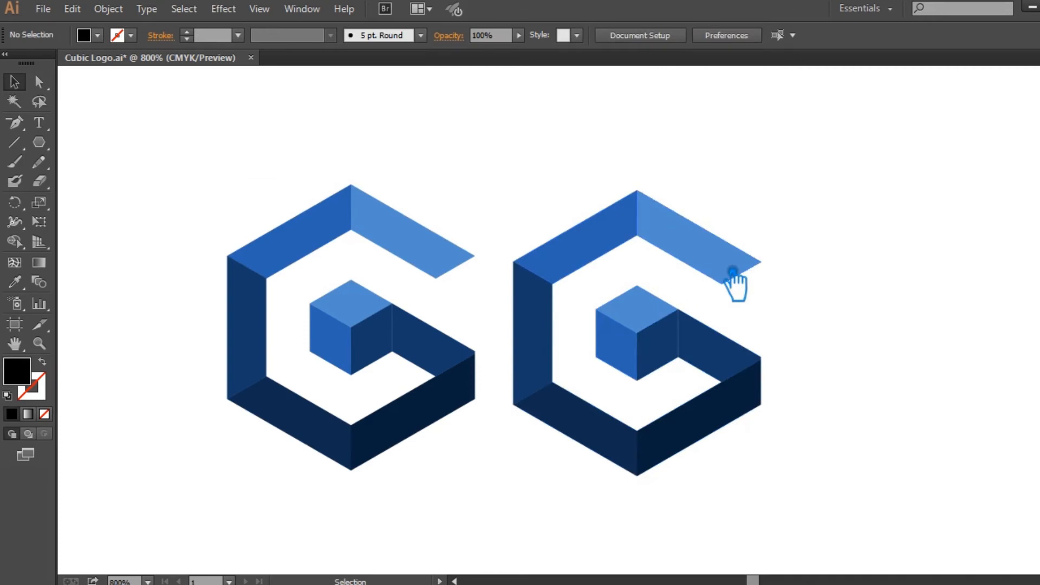
# - Ungroup the duplicate logo so its faces can be selected individually
pyautogui.rightClick(719, 263)
pyautogui.click(761, 359)
pyautogui.click(869, 317)
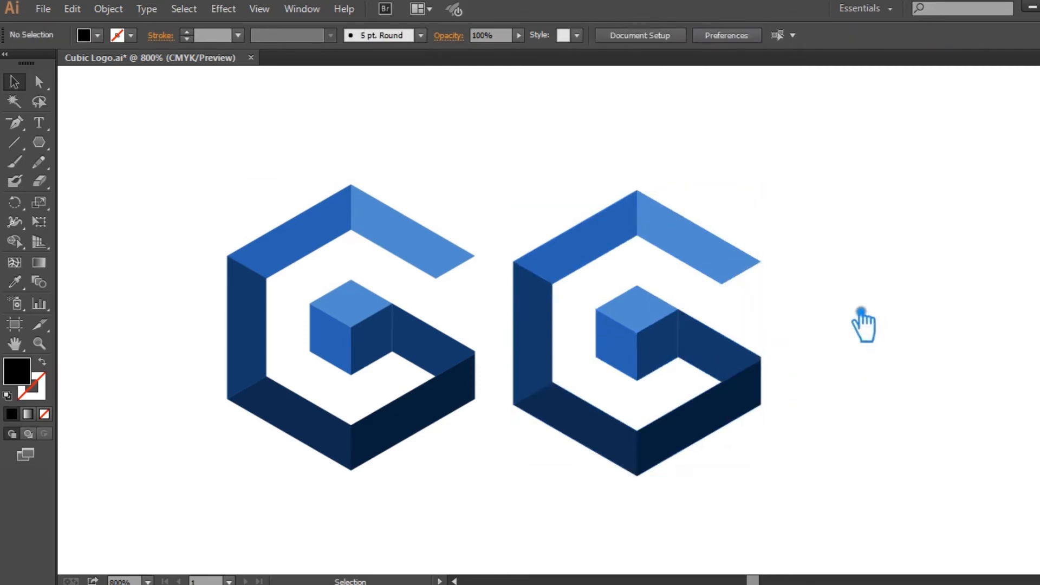
pyautogui.click(747, 270)
pyautogui.click(789, 299)
# - Try to delete the lower corner anchor point at the open end of the duplicate's upper-right face
pyautogui.click(736, 270)
pyautogui.press('-')
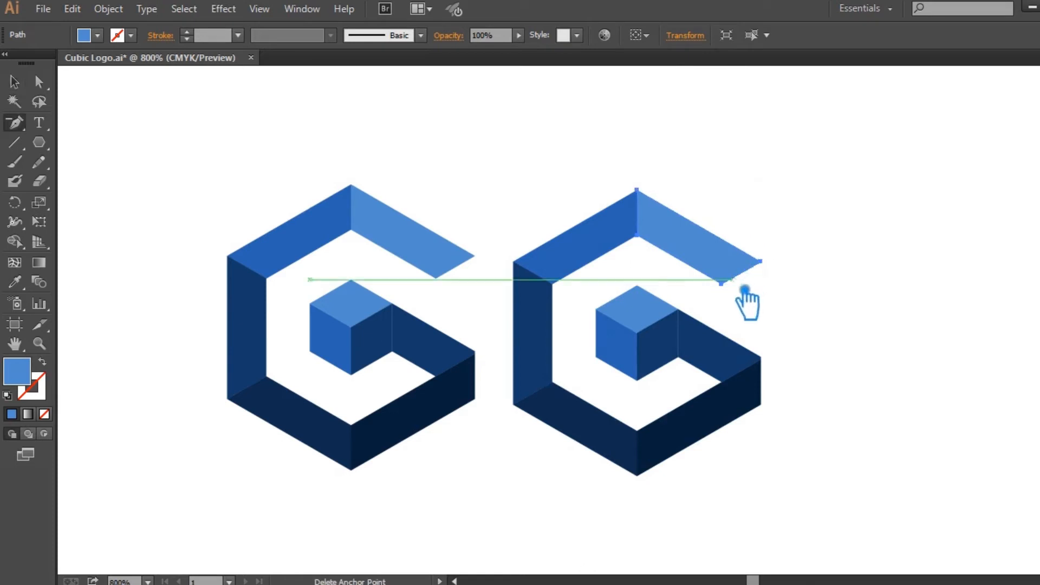
pyautogui.click(721, 284)
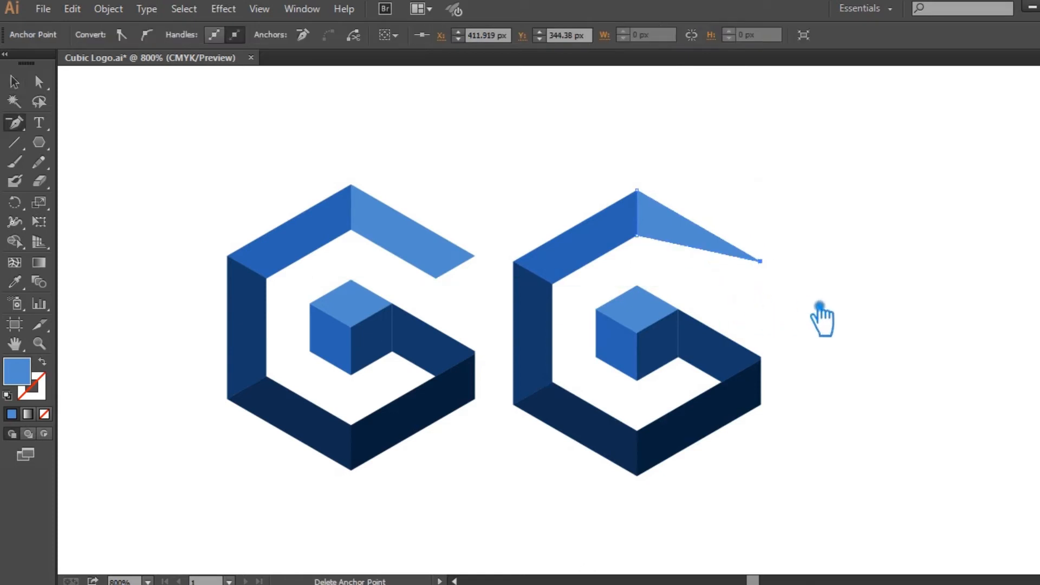
pyautogui.hotkey('ctrl', 'z')
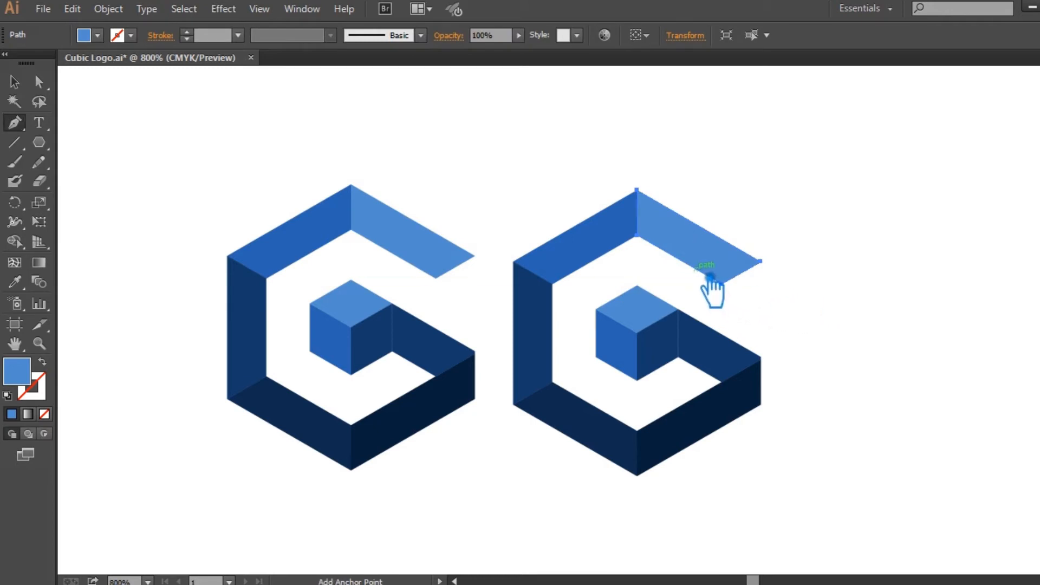
# - Add an anchor point on the inner edge of the duplicate's upper-right face and delete the face's lower corner point
pyautogui.click(693, 267)
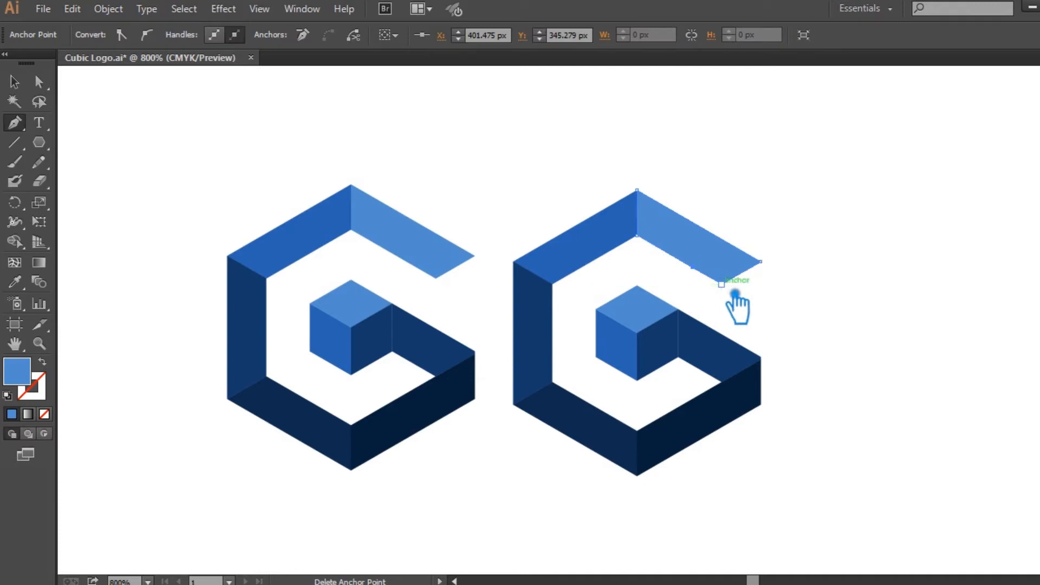
pyautogui.click(721, 284)
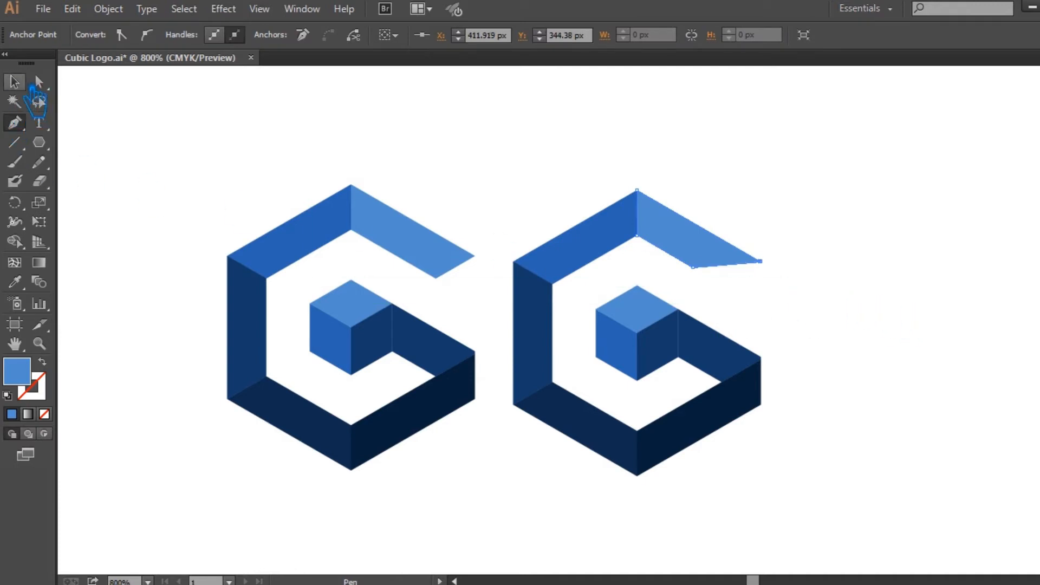
pyautogui.click(24, 83)
pyautogui.click(305, 119)
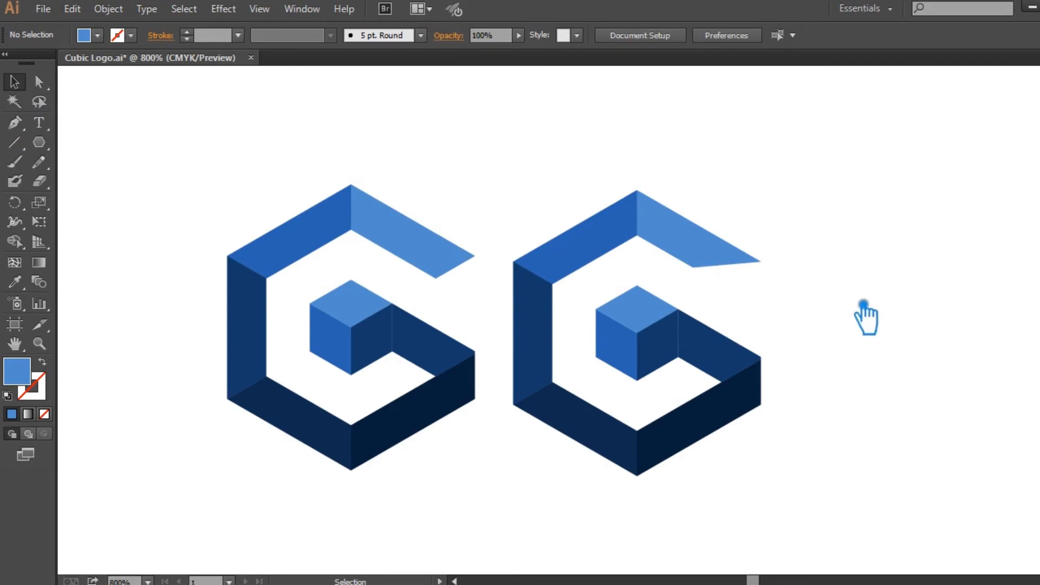
# - Fill the duplicate's upper-right face with cyan at C 63%, M 0%, Y 20%, K 0%
pyautogui.click(698, 245)
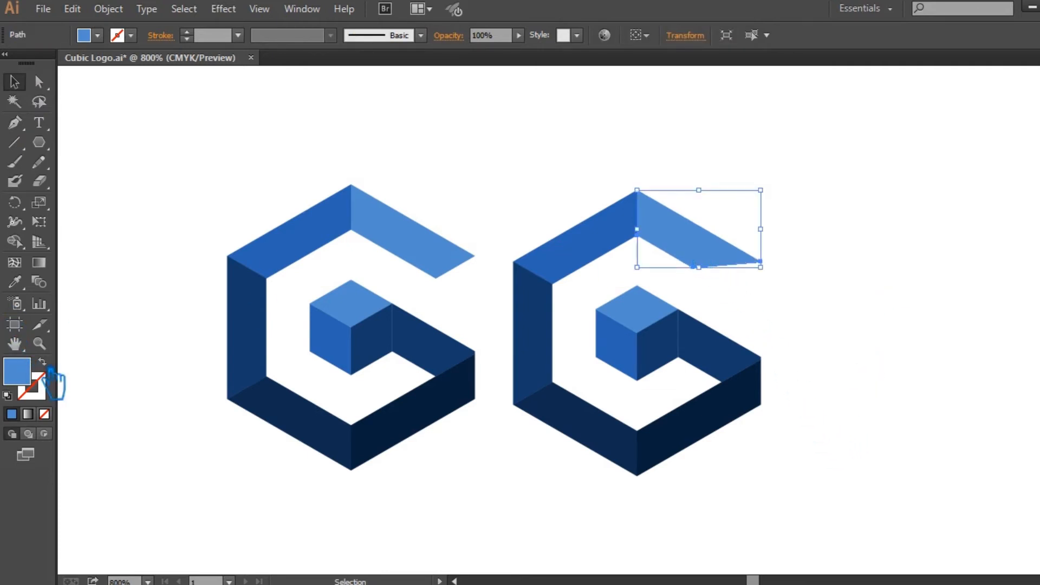
pyautogui.doubleClick(28, 373)
pyautogui.click(877, 259)
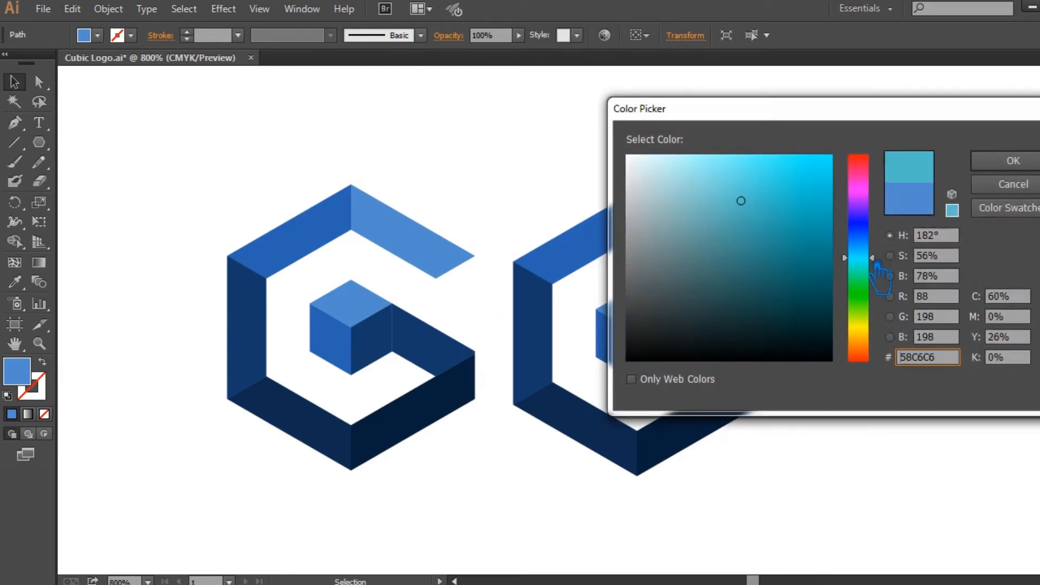
pyautogui.click(775, 198)
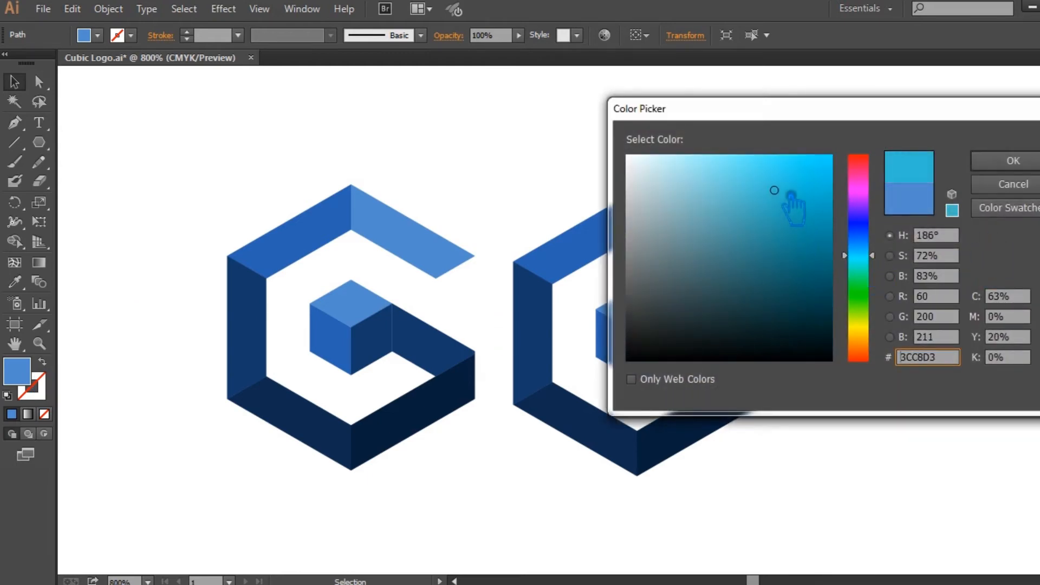
pyautogui.click(1025, 165)
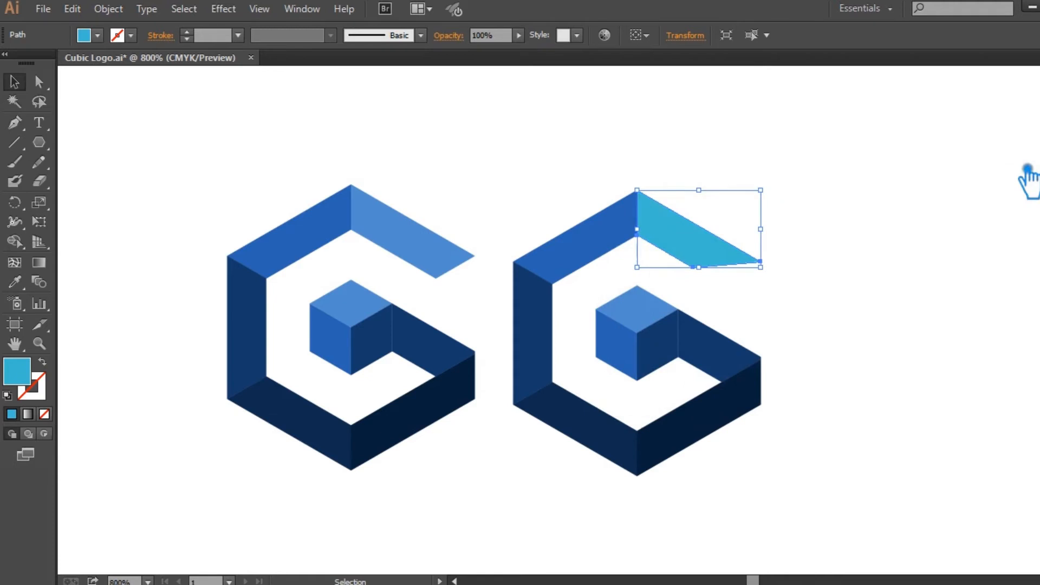
# - Fill the duplicate's upper-left face with a darker cyan at C 71%, M 6%, Y 29%, K 0%
pyautogui.click(618, 239)
pyautogui.click(15, 282)
pyautogui.click(709, 257)
pyautogui.doubleClick(21, 374)
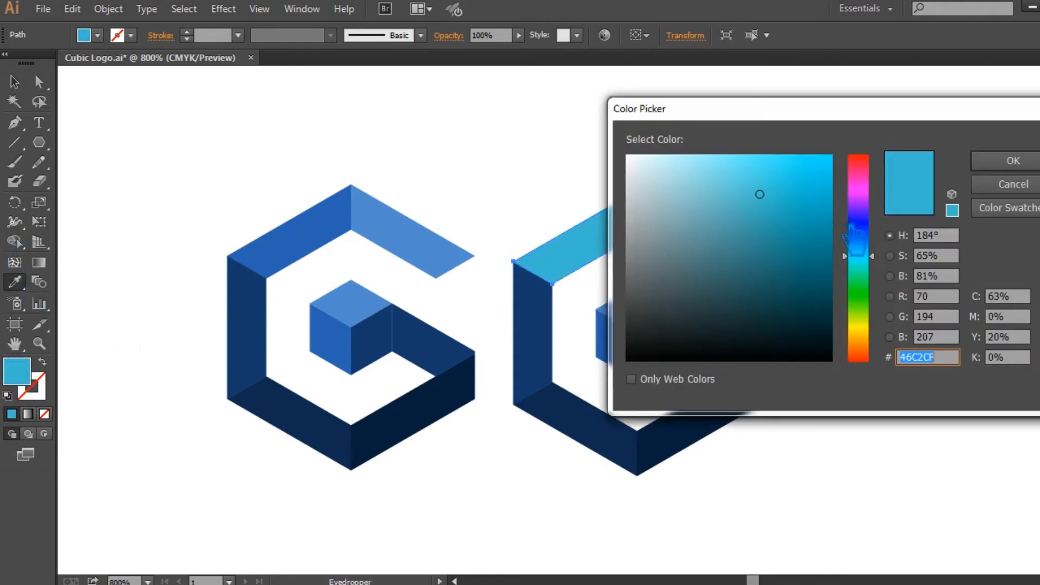
pyautogui.click(770, 206)
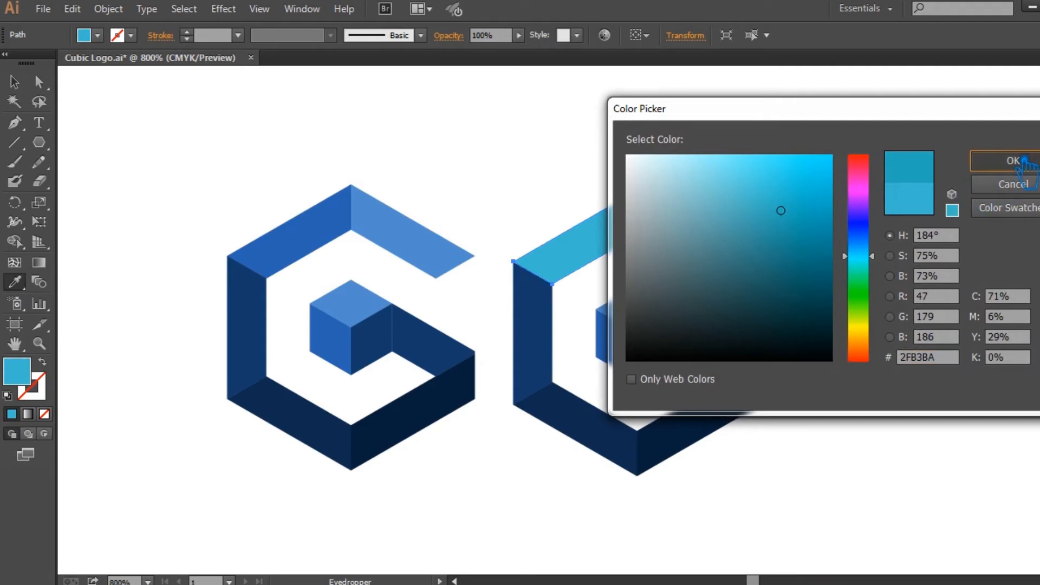
pyautogui.click(1013, 160)
# - Fill the duplicate's vertical left face with a deeper cyan at C 79%, M 19%, Y 42%, K 1%
pyautogui.press('v')
pyautogui.click(548, 330)
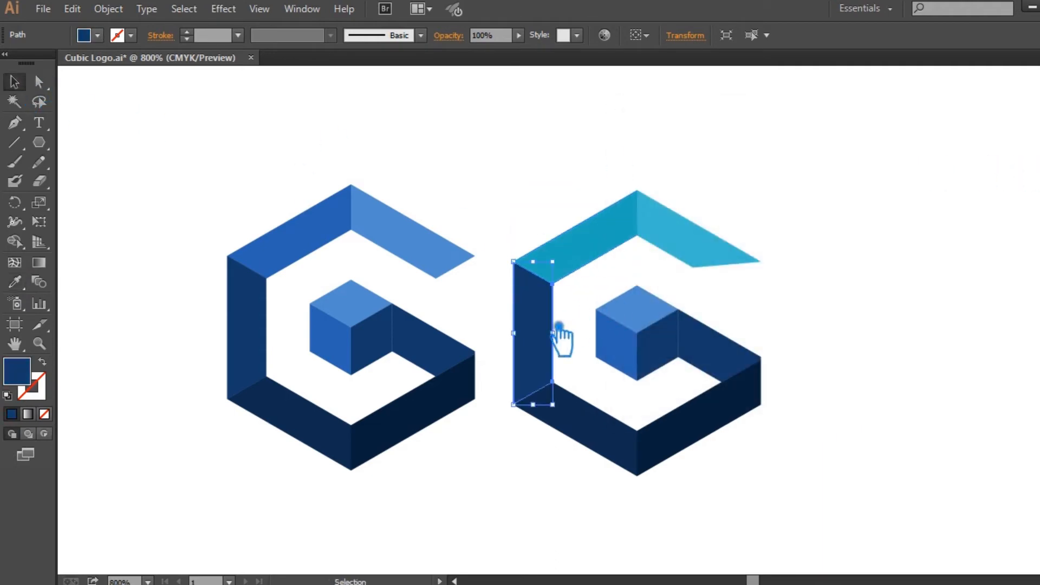
pyautogui.press('i')
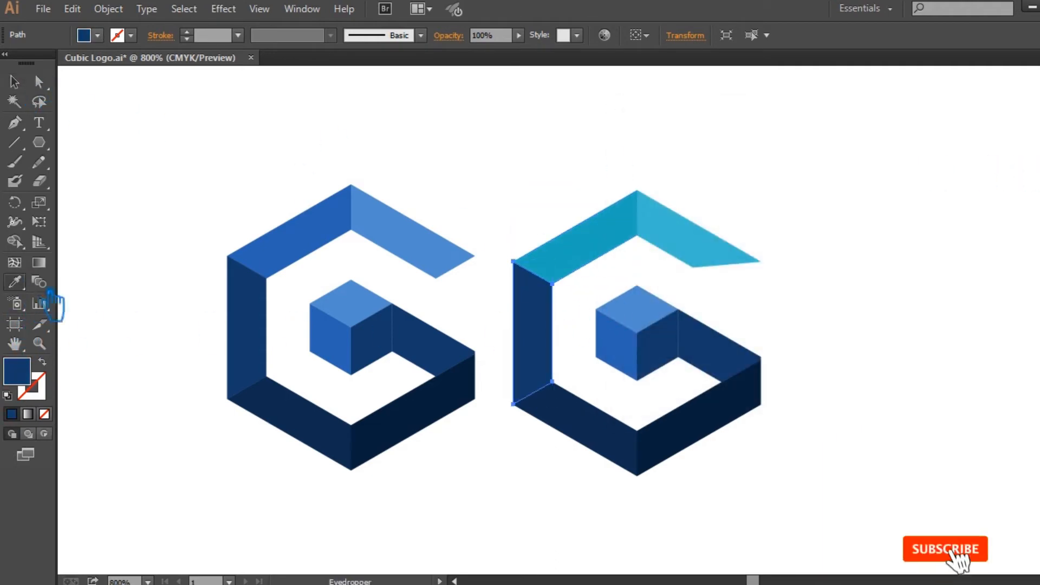
pyautogui.click(602, 246)
pyautogui.doubleClick(16, 371)
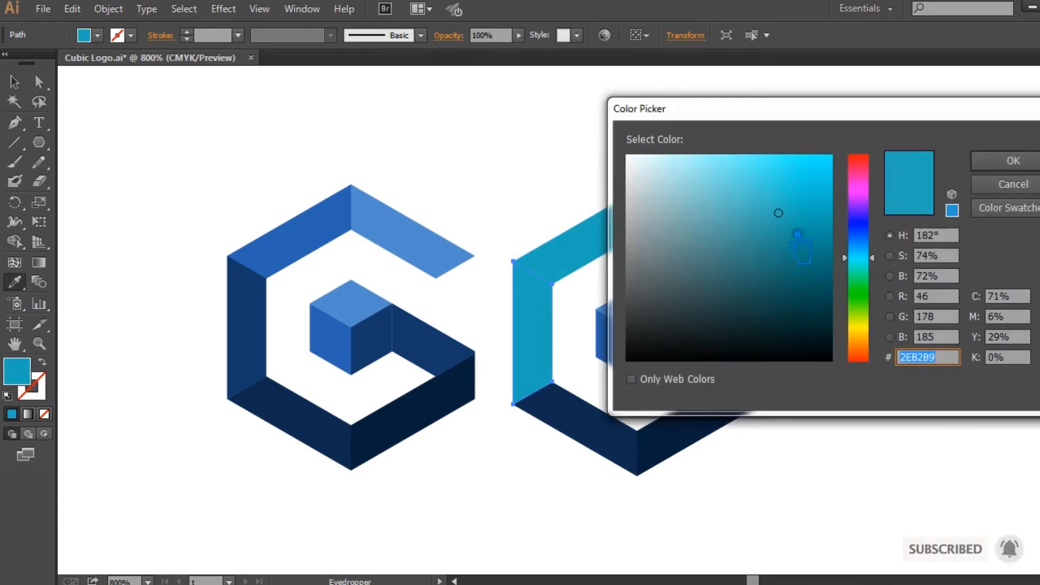
pyautogui.moveTo(778, 213); pyautogui.dragTo(797, 236)
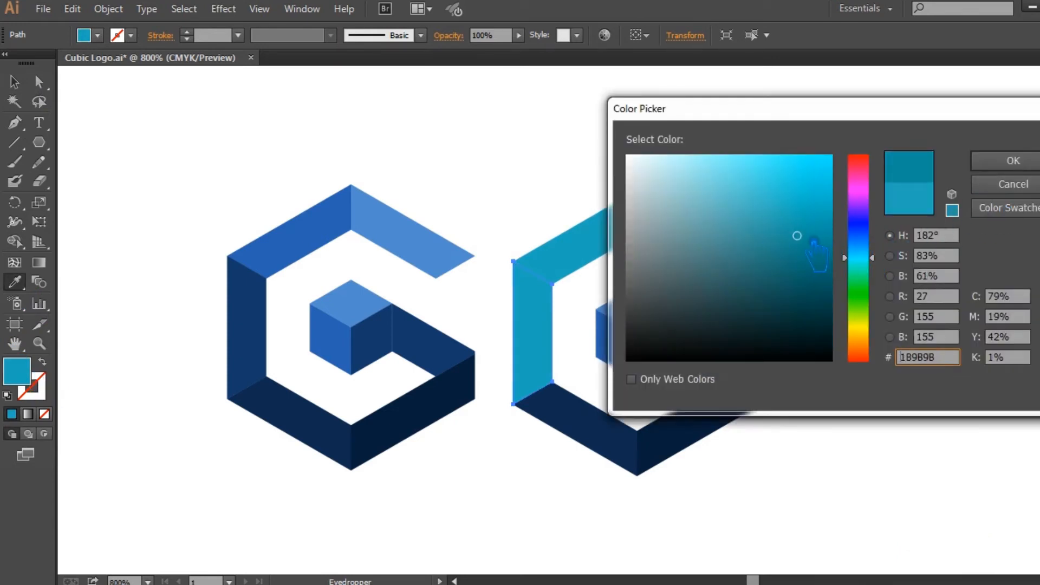
pyautogui.click(996, 161)
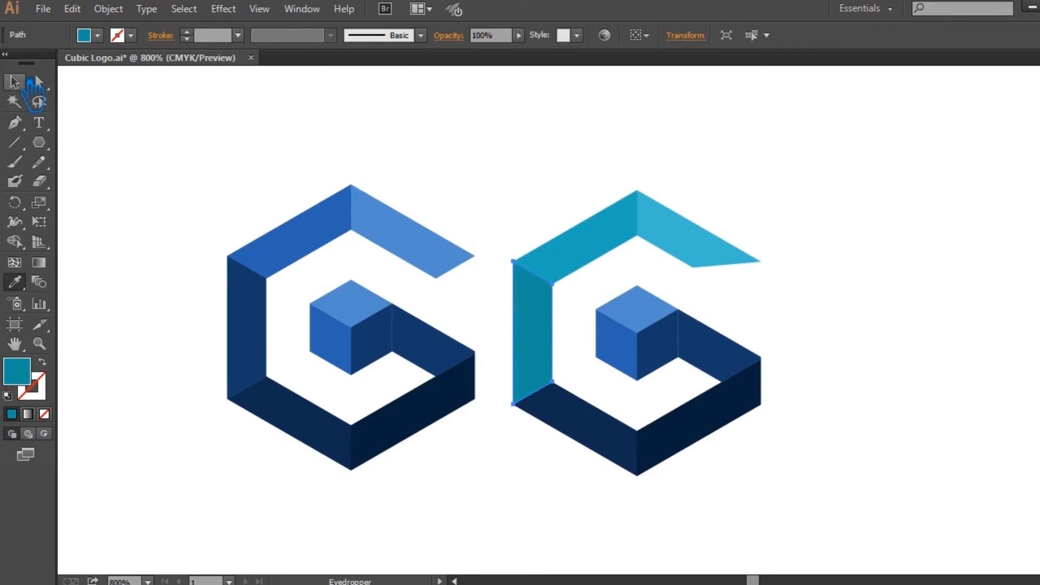
# - Fill the duplicate's lower-left face with teal at C 85%, M 32%, Y 52%, K 9%
pyautogui.click(15, 82)
pyautogui.click(632, 453)
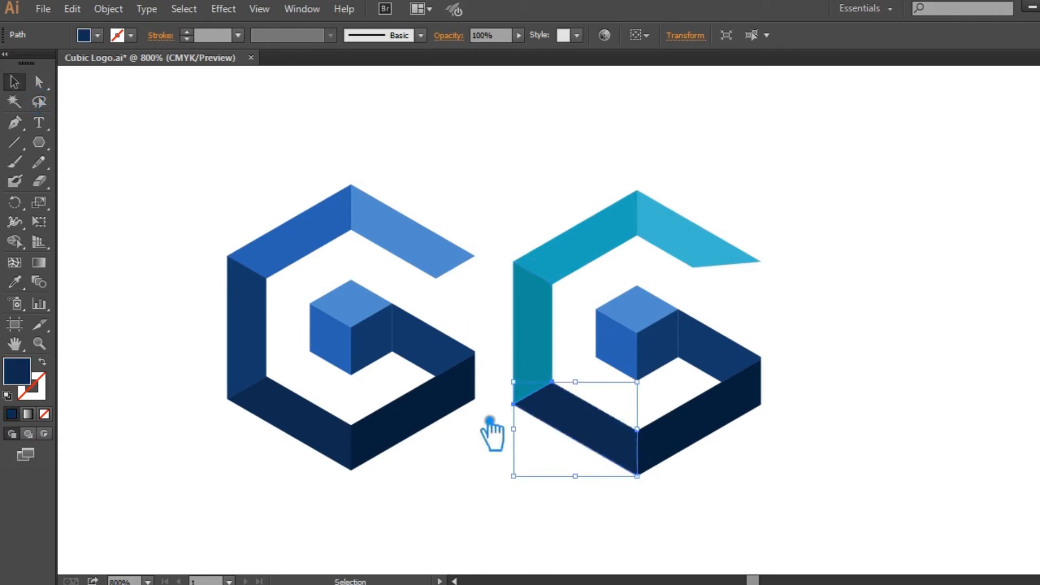
pyautogui.click(15, 282)
pyautogui.click(547, 347)
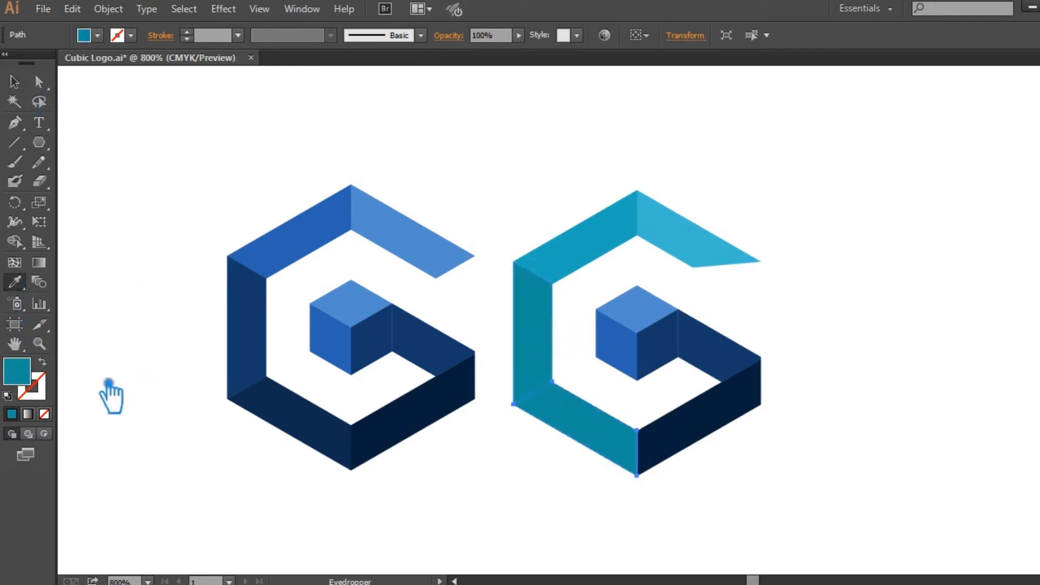
pyautogui.doubleClick(27, 378)
pyautogui.click(808, 259)
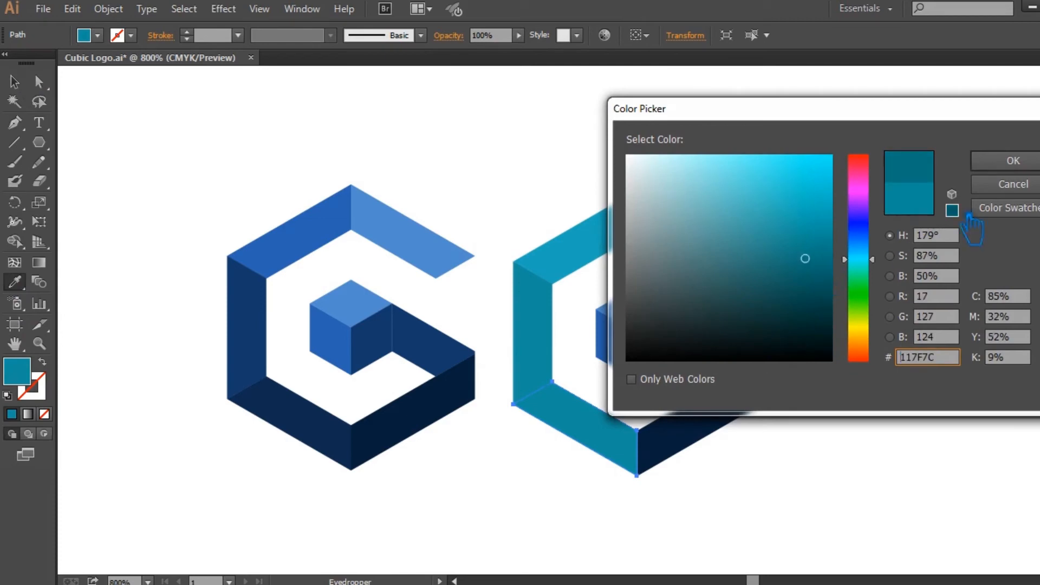
pyautogui.click(1014, 160)
# - Fill the duplicate's lower-right face with a darker shade of the teal sampled from its lower-left face
pyautogui.click(15, 82)
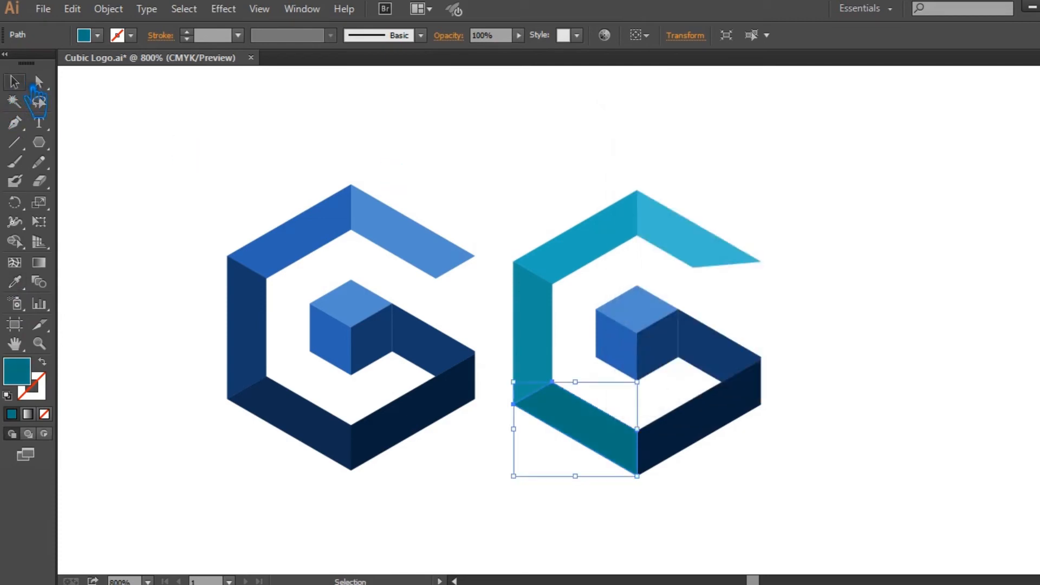
pyautogui.click(707, 439)
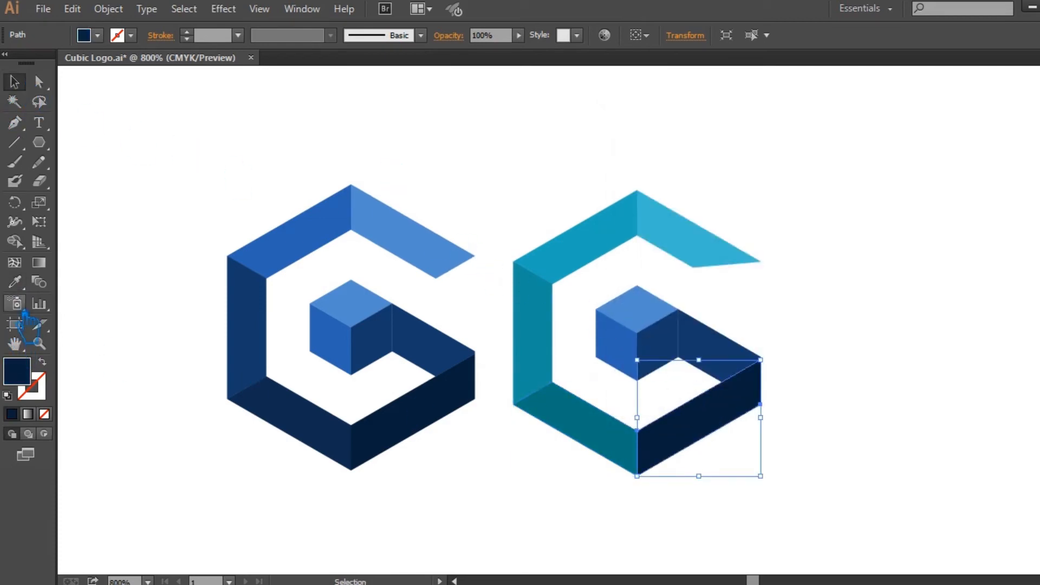
pyautogui.click(14, 282)
pyautogui.click(581, 423)
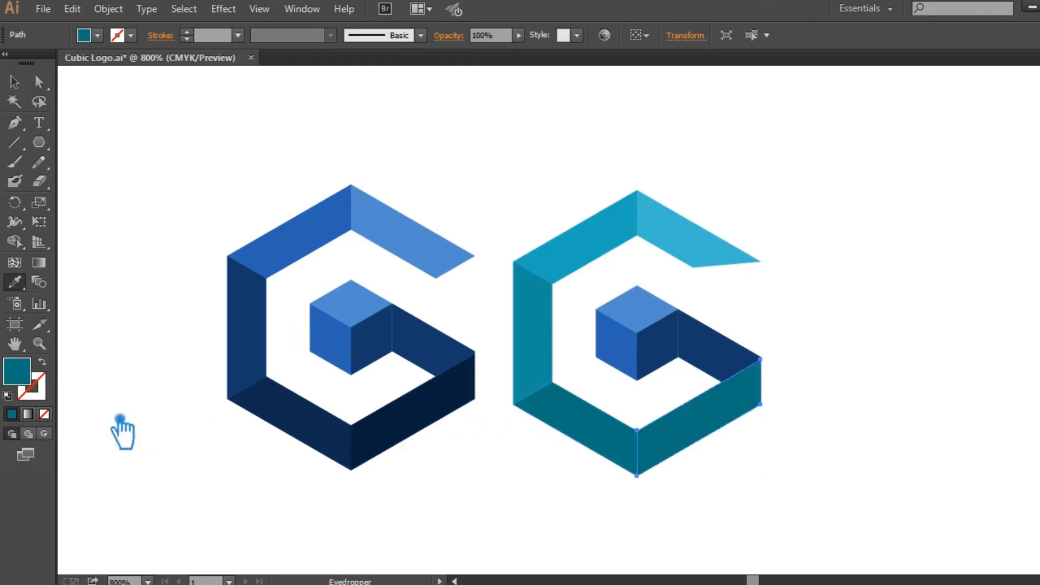
pyautogui.doubleClick(22, 376)
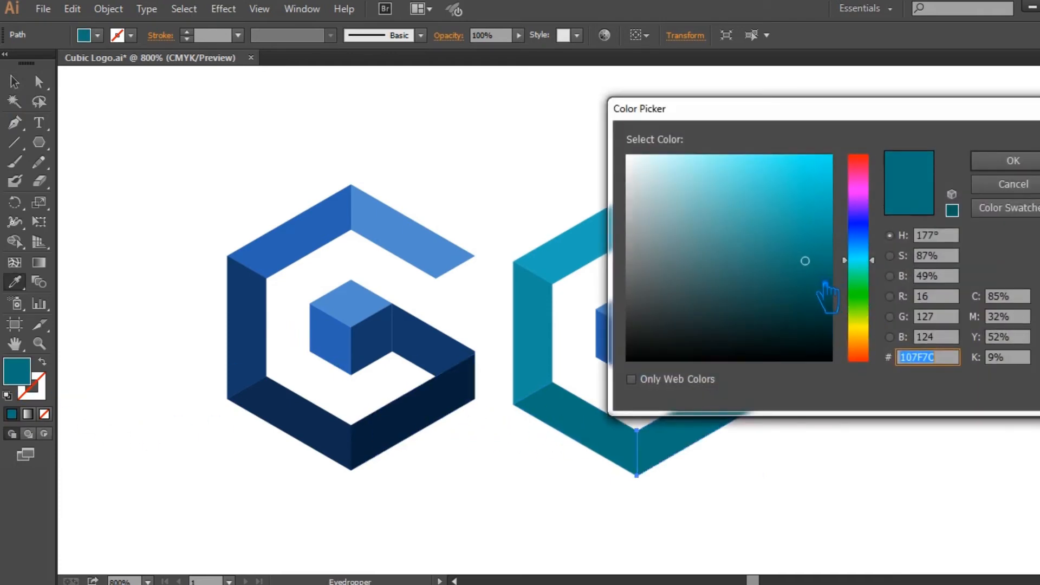
pyautogui.click(807, 277)
pyautogui.click(1007, 161)
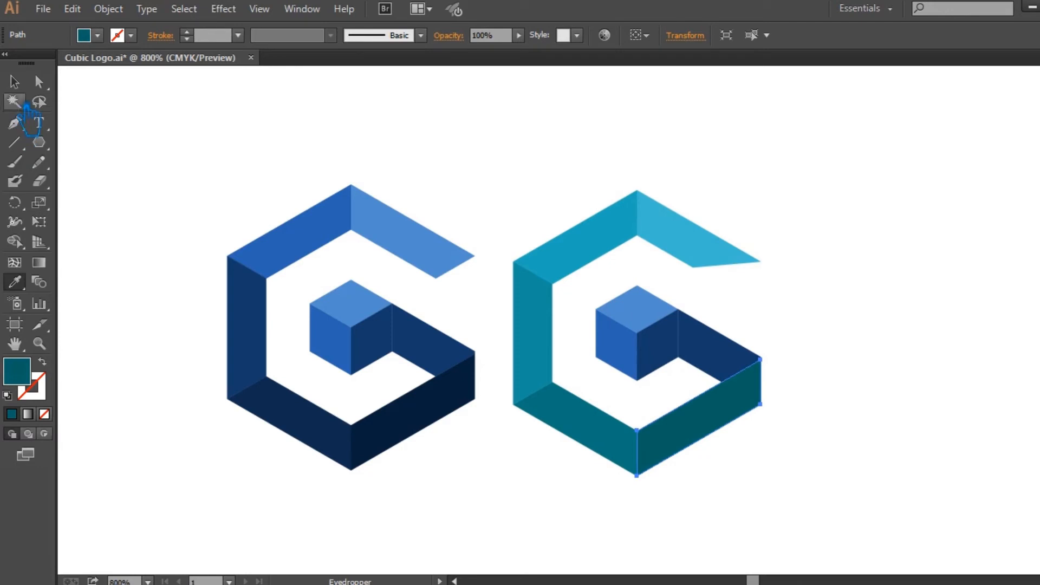
# - Fill the duplicate's inner arm face with a darker shade of the teal sampled from its lower-right face
pyautogui.click(14, 81)
pyautogui.click(726, 362)
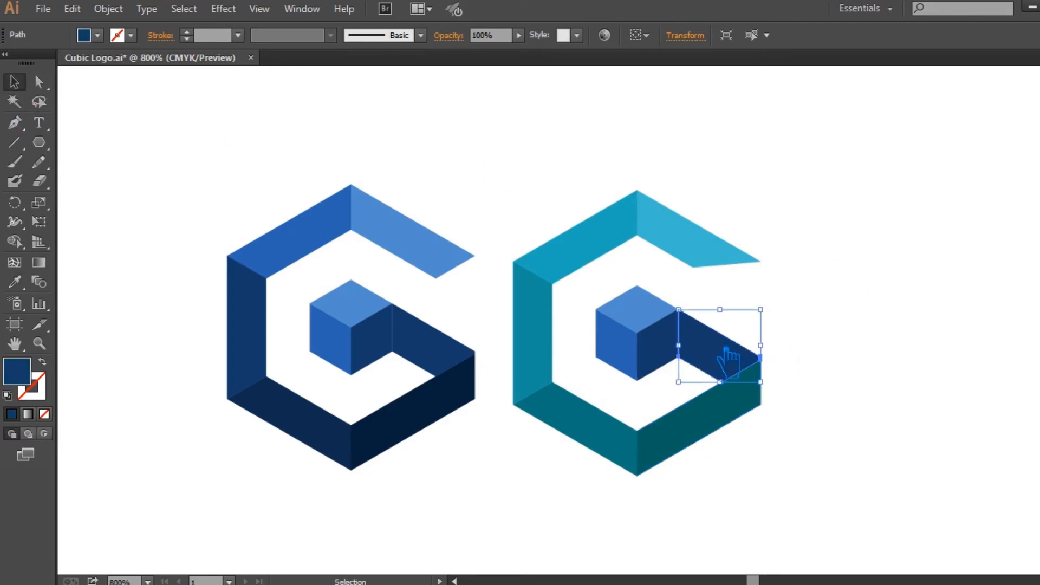
pyautogui.click(14, 281)
pyautogui.click(726, 422)
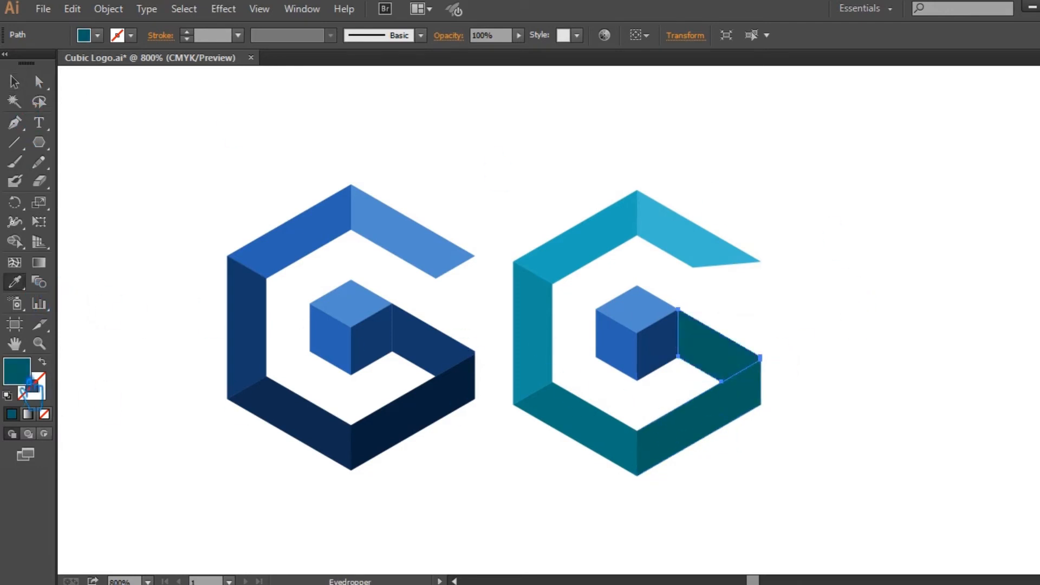
pyautogui.doubleClick(26, 378)
pyautogui.click(827, 301)
pyautogui.click(1013, 161)
pyautogui.click(14, 82)
pyautogui.click(829, 318)
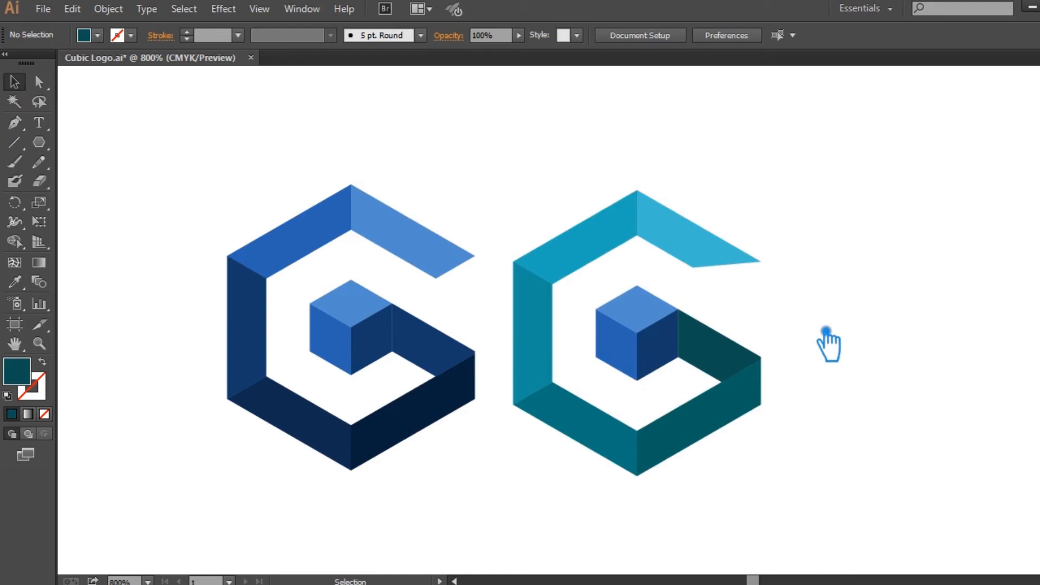
# - Match the duplicate cube's right face to the inner arm's dark teal and its left face to the lower-left face's teal
pyautogui.click(671, 352)
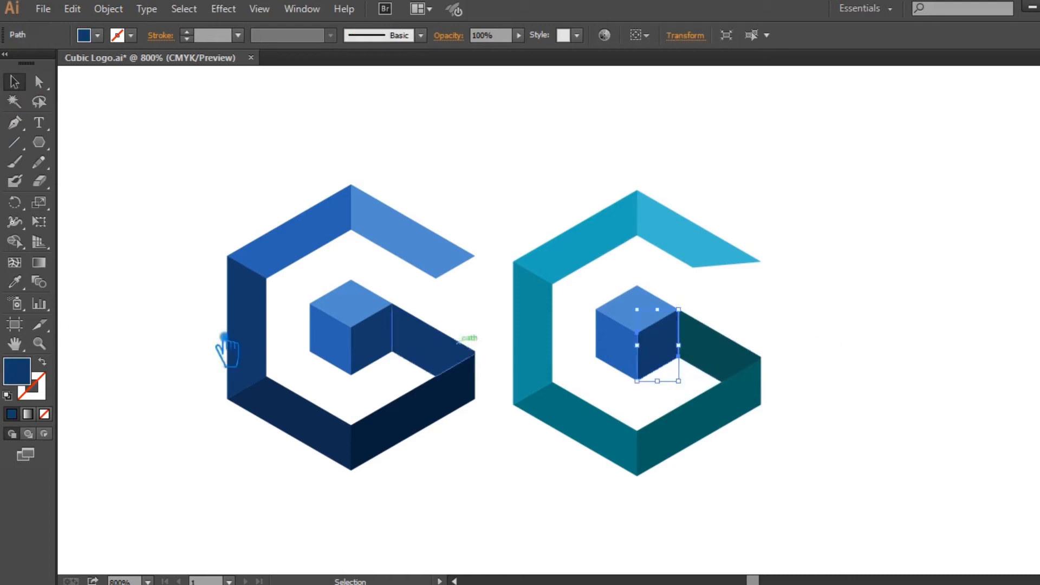
pyautogui.press('i')
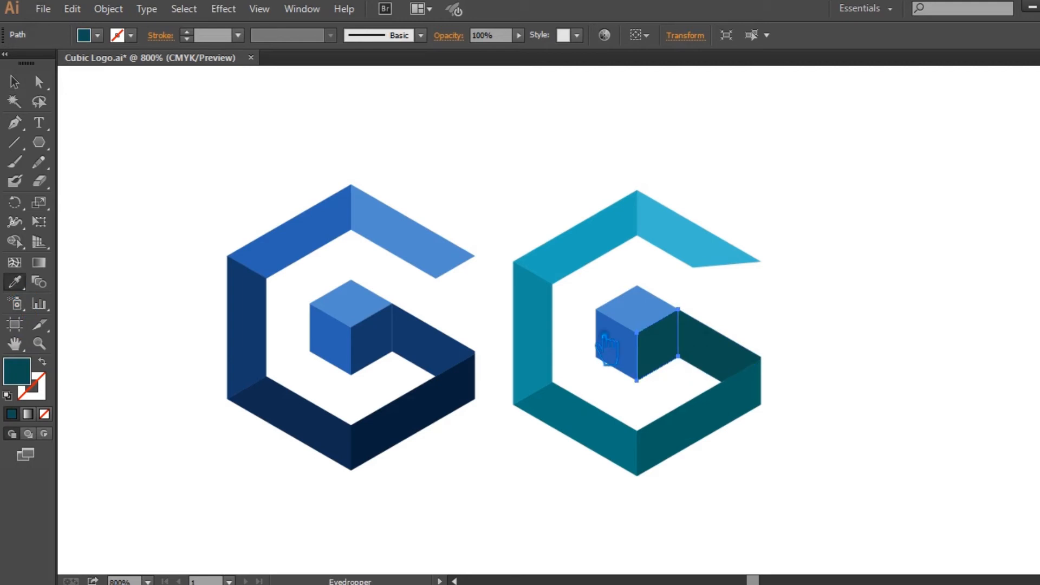
pyautogui.press('v')
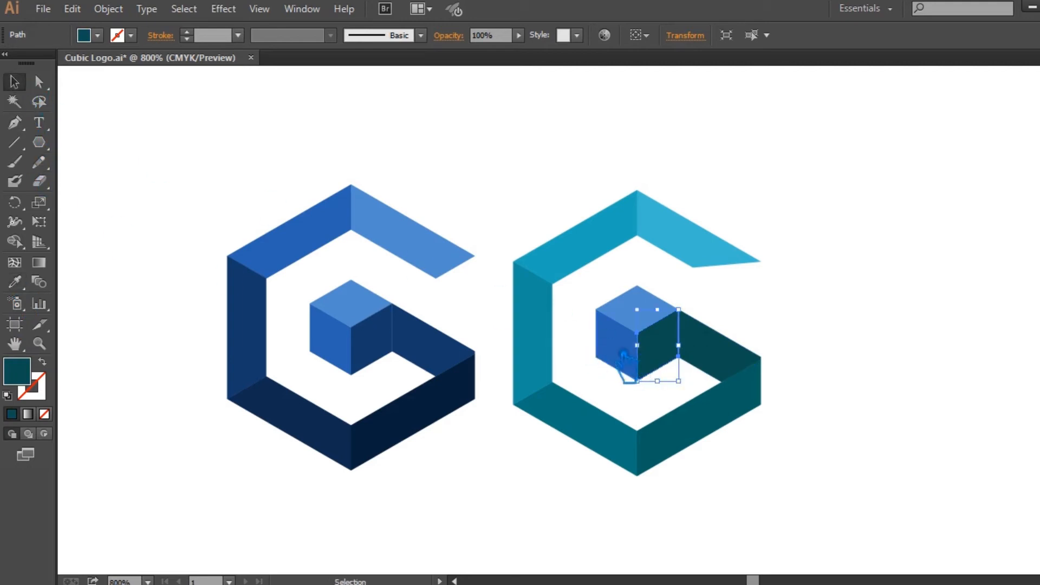
pyautogui.click(628, 356)
pyautogui.click(24, 289)
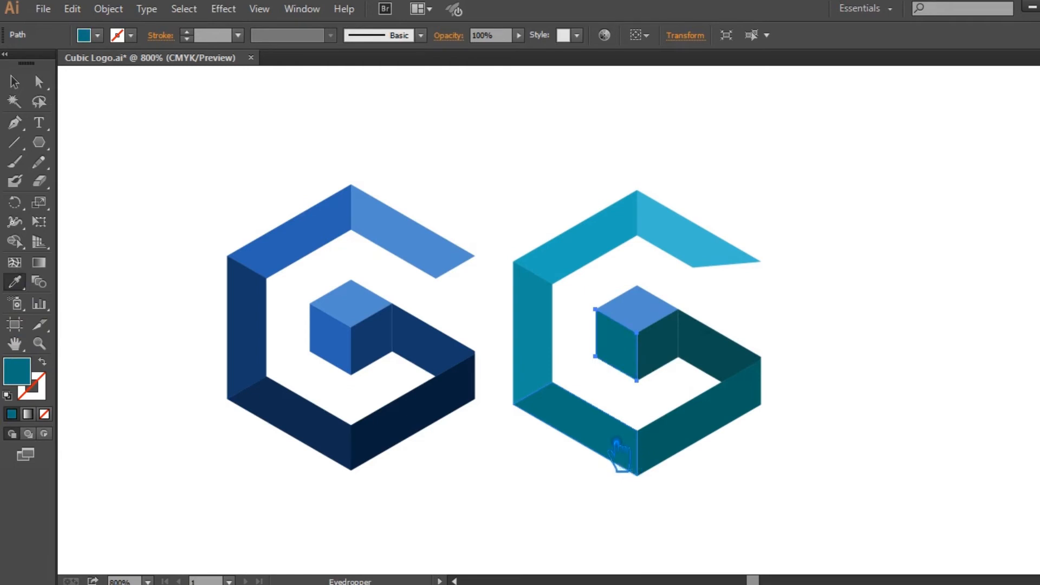
pyautogui.click(712, 438)
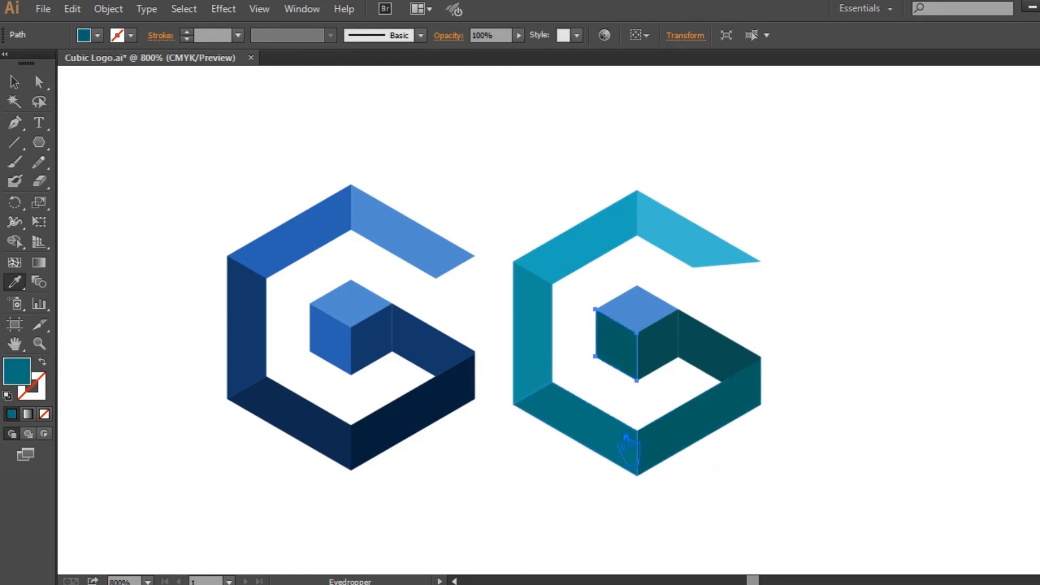
# - Match the top face of the duplicate's cube to the cyan of the vertical left face
pyautogui.click(14, 82)
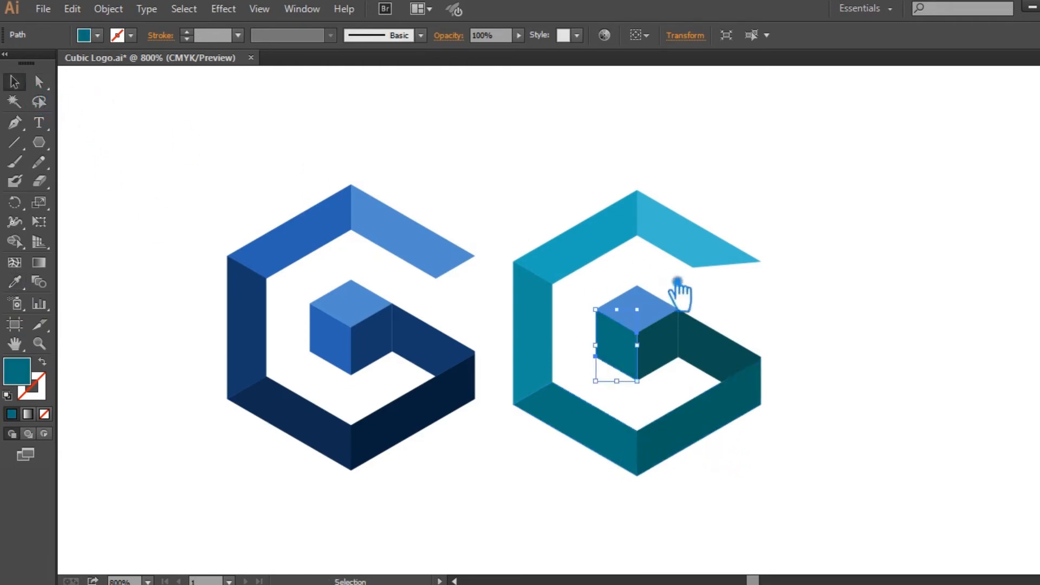
pyautogui.click(662, 309)
pyautogui.click(25, 289)
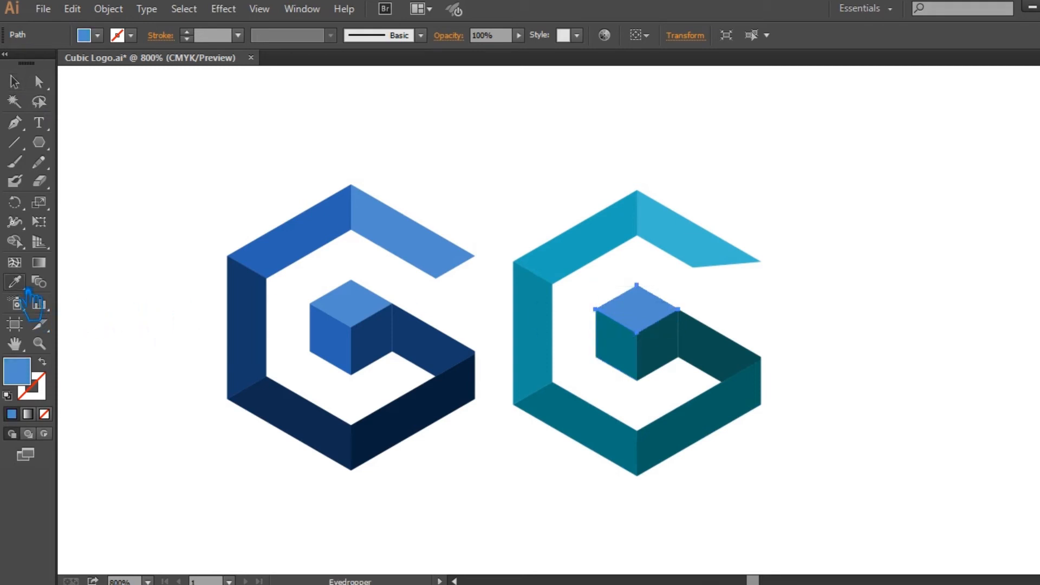
pyautogui.click(548, 353)
pyautogui.click(14, 82)
pyautogui.click(807, 252)
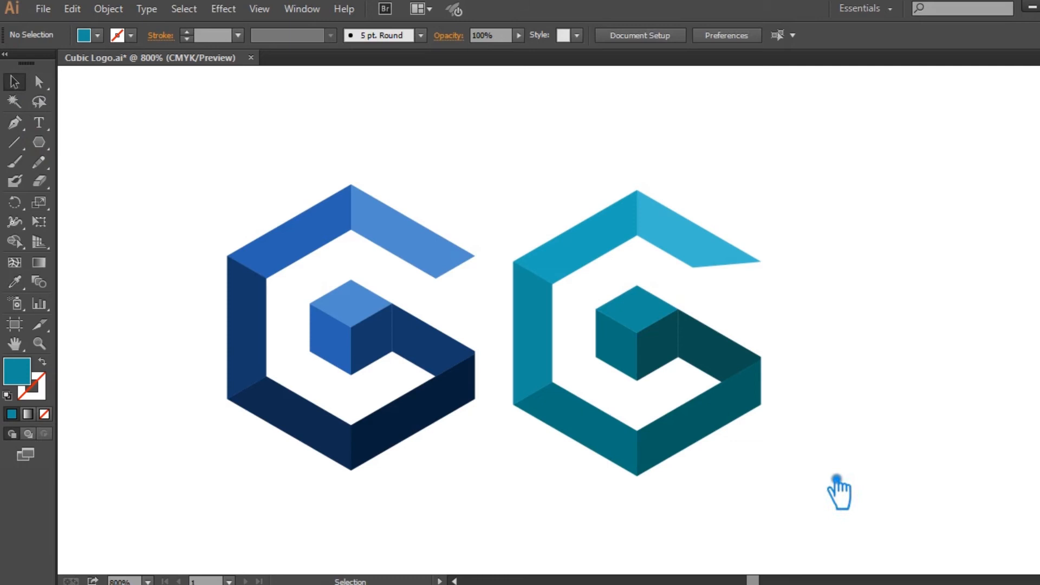
# - Group the faces of the teal logo and move it horizontally to the right, leaving a wide gap beside the blue logo
pyautogui.moveTo(498, 473); pyautogui.dragTo(199, 204)
pyautogui.moveTo(815, 506); pyautogui.dragTo(535, 204)
pyautogui.press('a')
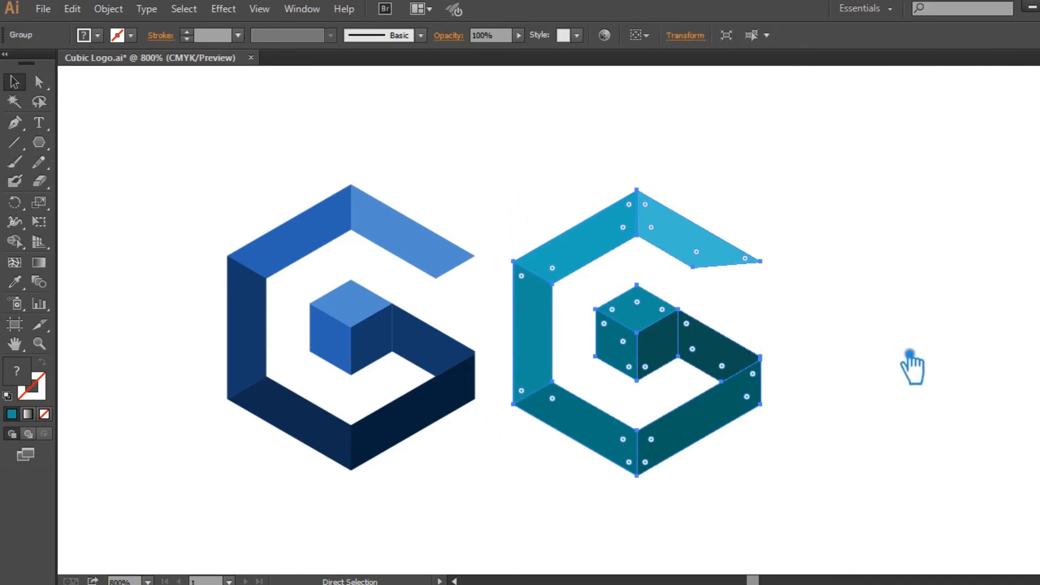
pyautogui.click(901, 347)
pyautogui.moveTo(655, 370); pyautogui.dragTo(838, 370)
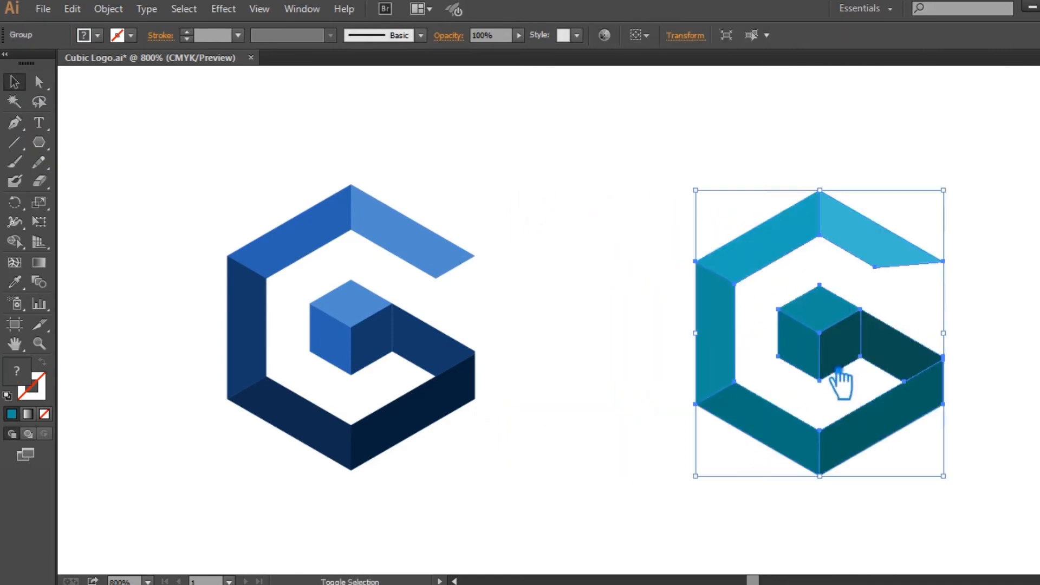
pyautogui.click(633, 383)
# - Draw a hexagon between the two logos and rotate it so that one corner points straight up
pyautogui.moveTo(38, 142); pyautogui.dragTo(140, 200)
pyautogui.moveTo(549, 231); pyautogui.dragTo(653, 330)
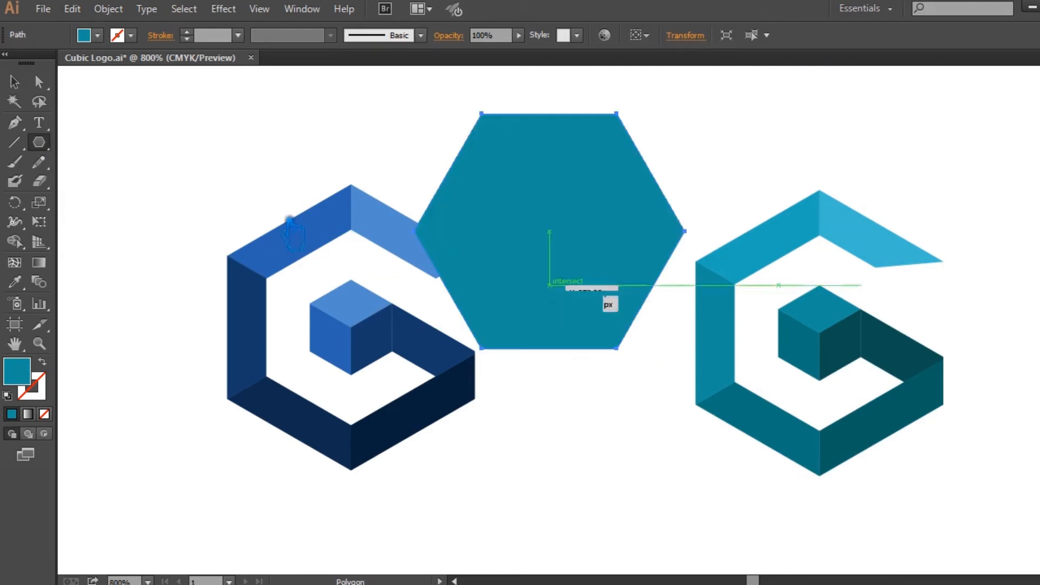
pyautogui.click(15, 81)
pyautogui.moveTo(707, 114); pyautogui.dragTo(693, 364)
pyautogui.moveTo(614, 288); pyautogui.dragTo(671, 312)
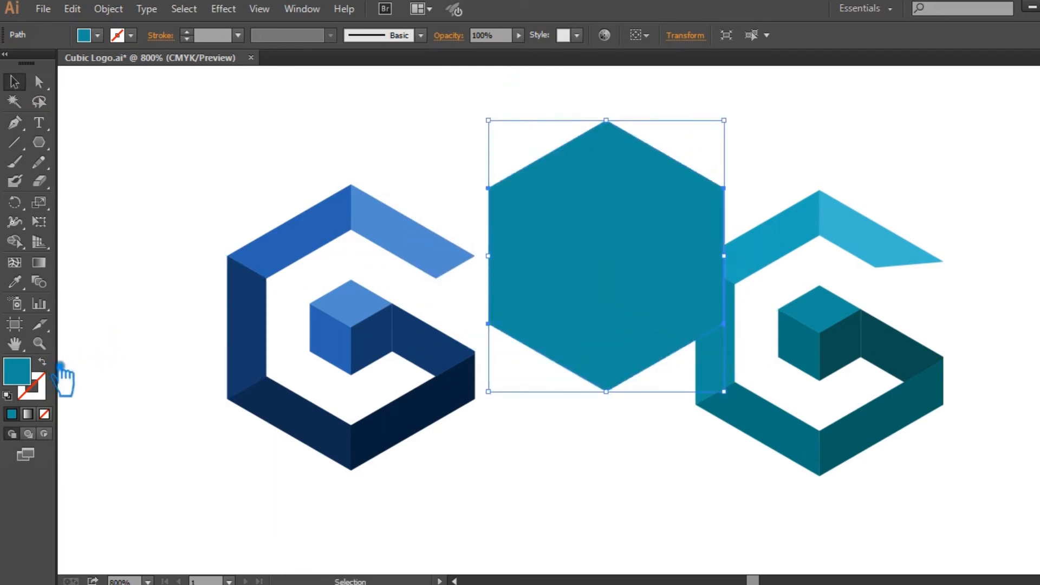
# - Swap the hexagon's teal fill to its stroke and set the stroke weight to 6 pt
pyautogui.click(42, 362)
pyautogui.click(187, 32)
pyautogui.click(187, 32)
pyautogui.click(187, 32)
pyautogui.click(187, 32)
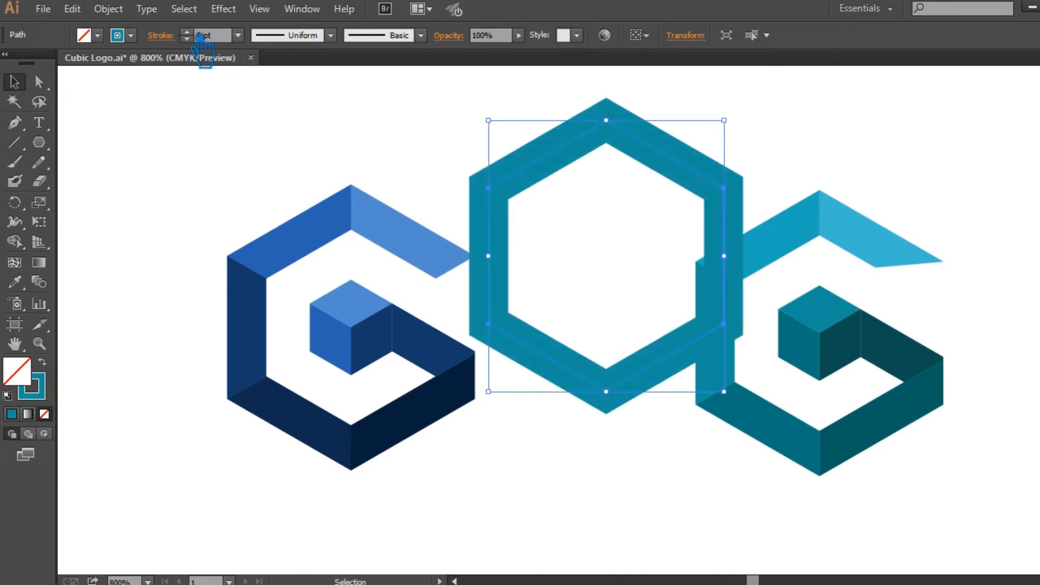
pyautogui.click(187, 32)
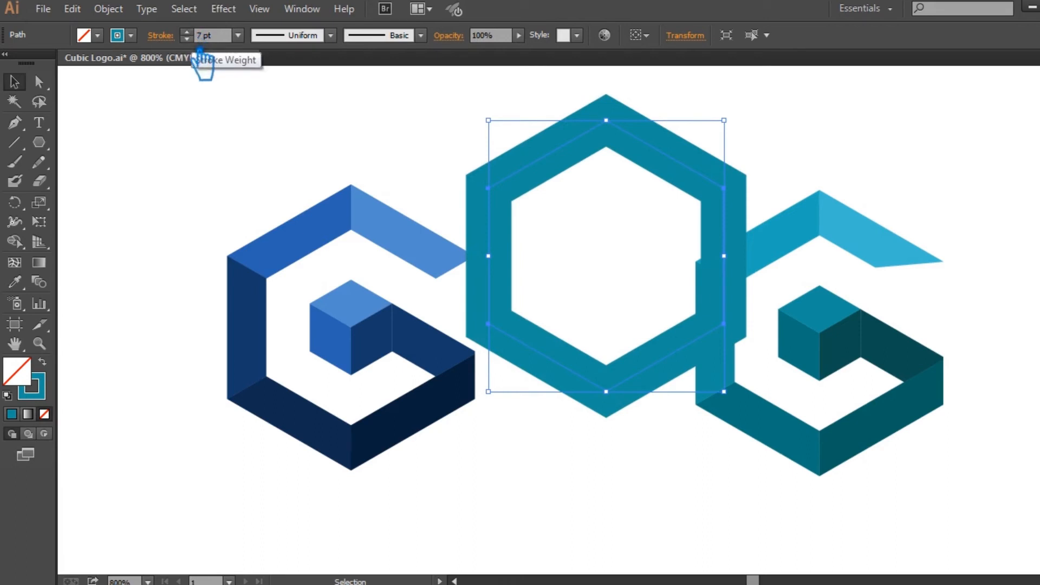
pyautogui.click(188, 39)
pyautogui.click(339, 80)
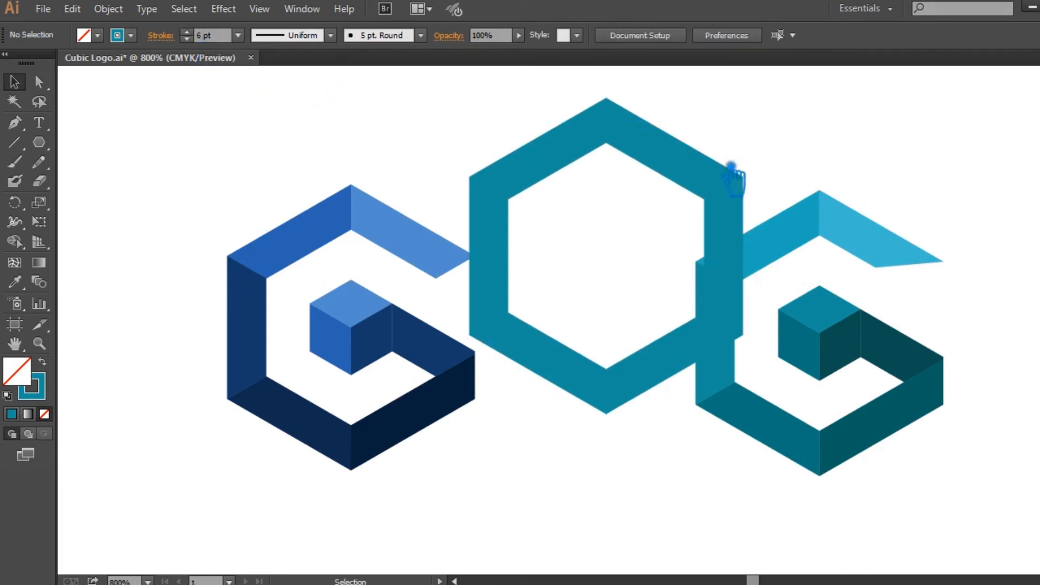
# - Move the outlined hexagon over the blue logo and enlarge it into a frame surrounding the logo
pyautogui.click(723, 185)
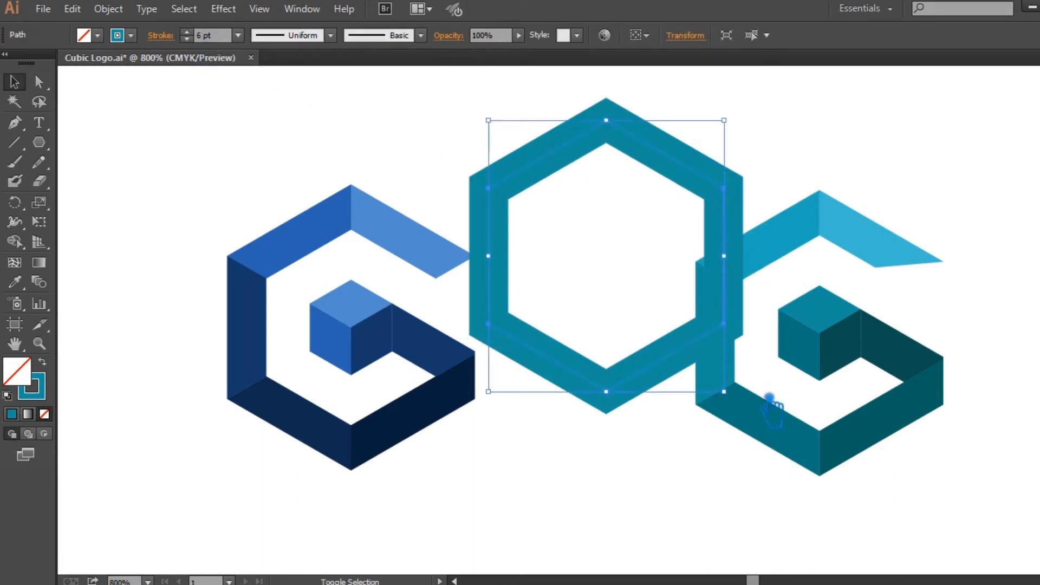
pyautogui.moveTo(737, 402); pyautogui.dragTo(435, 442)
pyautogui.click(671, 480)
pyautogui.moveTo(653, 427); pyautogui.dragTo(410, 509)
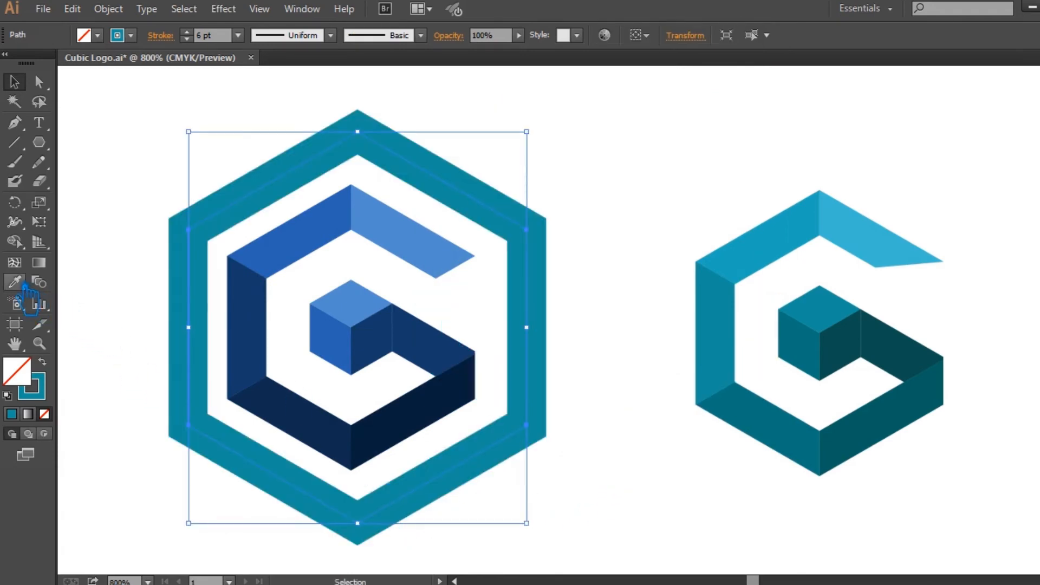
# - Recolor the hexagon outline with the medium blue from the logo's upper-left face and set its stroke weight to 3 pt
pyautogui.click(15, 282)
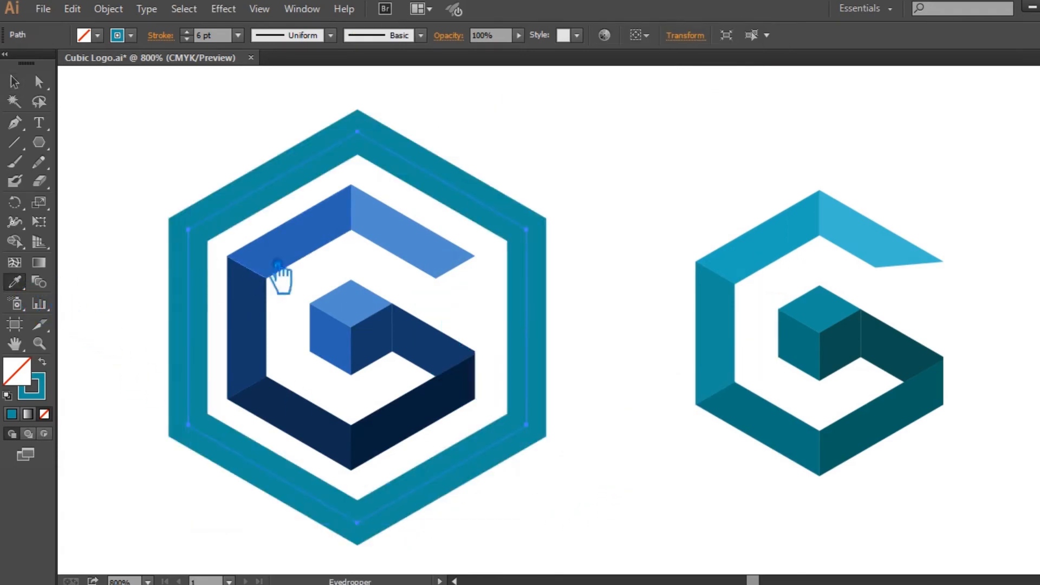
pyautogui.click(323, 248)
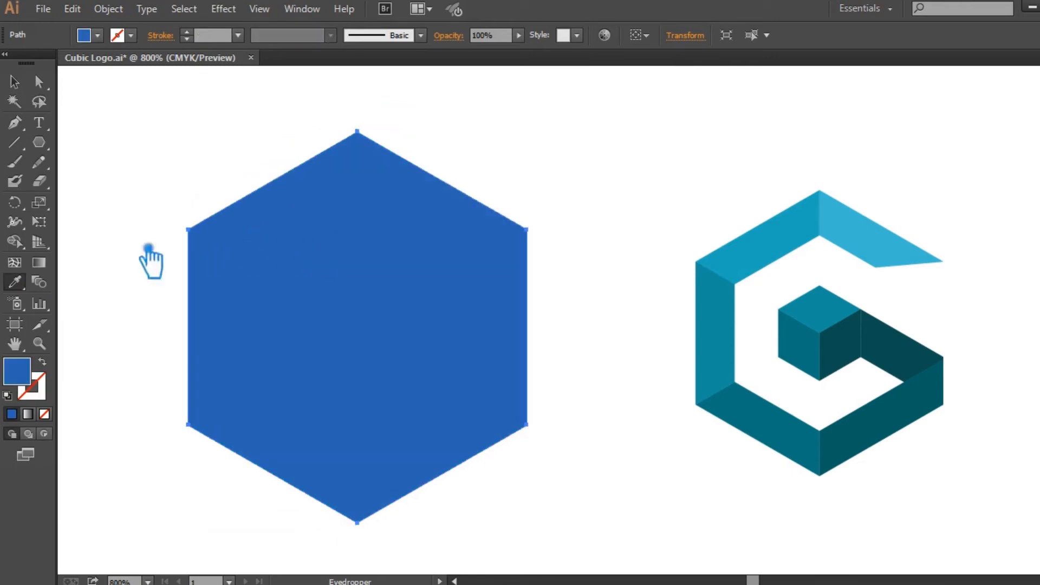
pyautogui.click(43, 362)
pyautogui.press('Up')
pyautogui.press('Up')
pyautogui.press('Up')
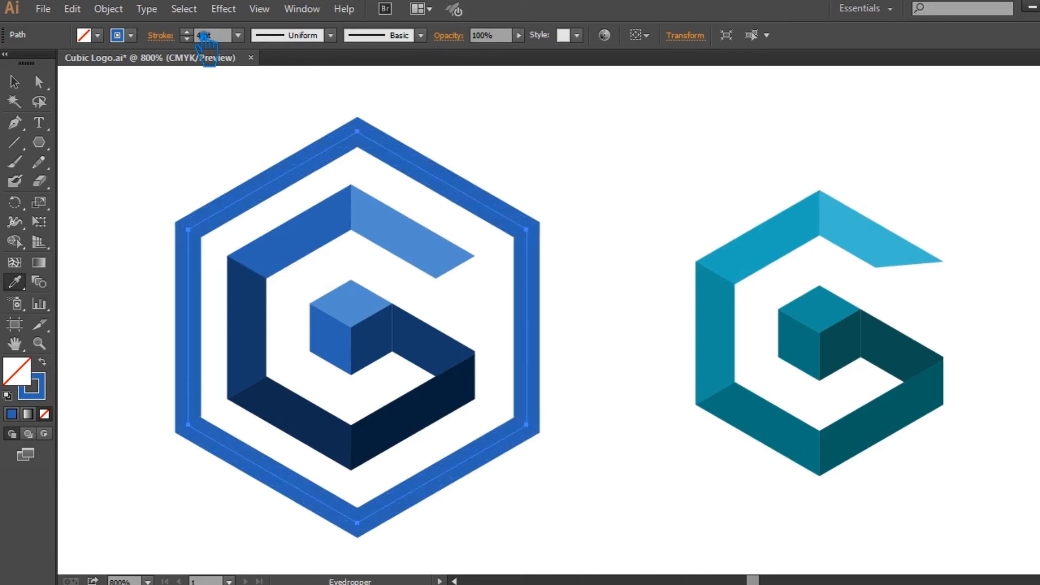
pyautogui.press('Down')
pyautogui.click(14, 81)
pyautogui.click(225, 117)
# - Recolor the hexagon outline with the light blue of the logo's upper-right face as its stroke, 2 pt thick
pyautogui.click(242, 191)
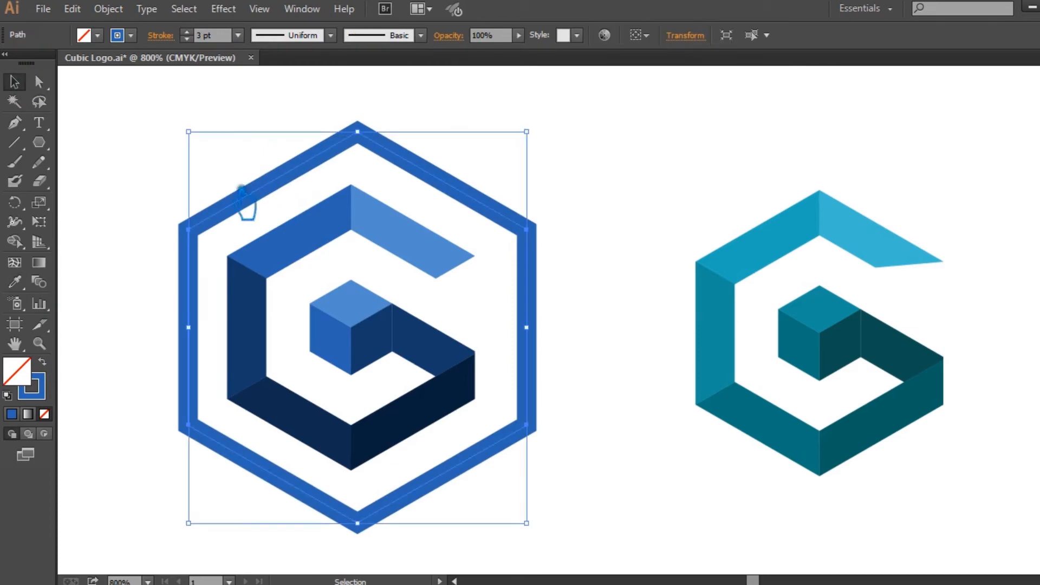
pyautogui.click(455, 265)
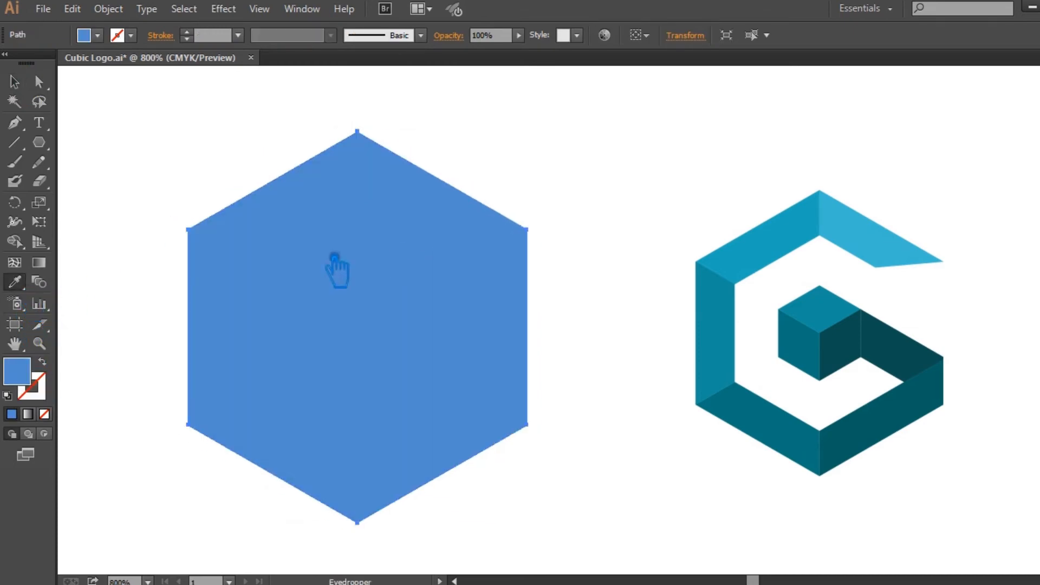
pyautogui.hotkey('shift', 'x')
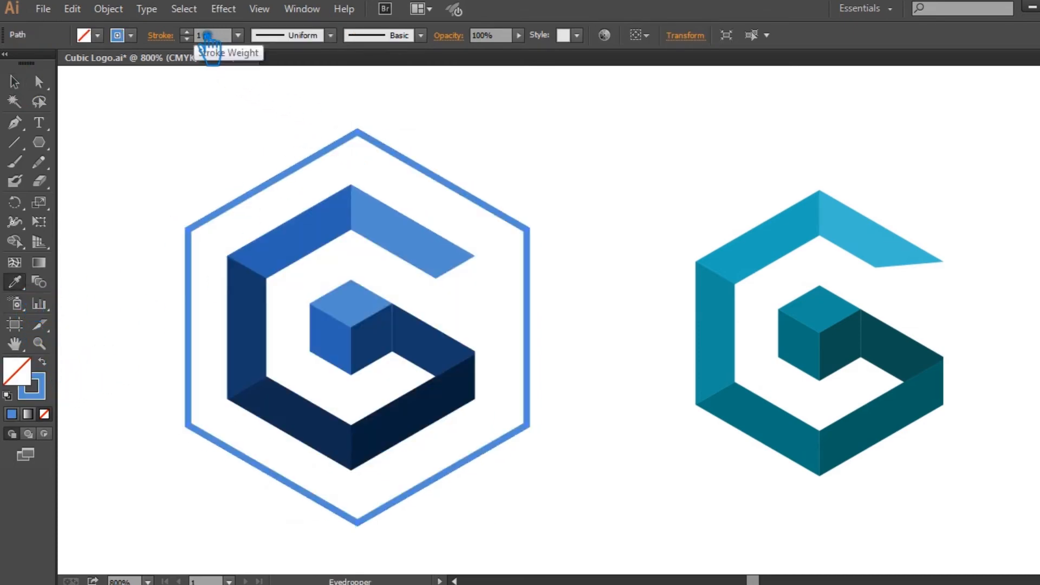
pyautogui.scroll(1, 207, 37)
pyautogui.click(22, 83)
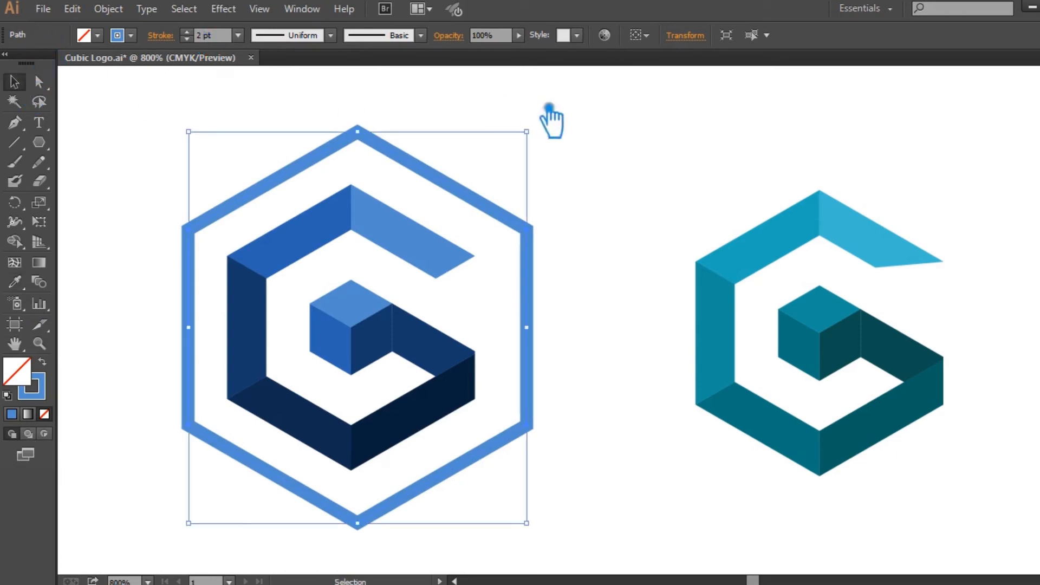
pyautogui.click(617, 168)
# - Duplicate the light-blue hexagon outline horizontally so the copy frames the teal logo
pyautogui.scroll(-1, 642, 255)
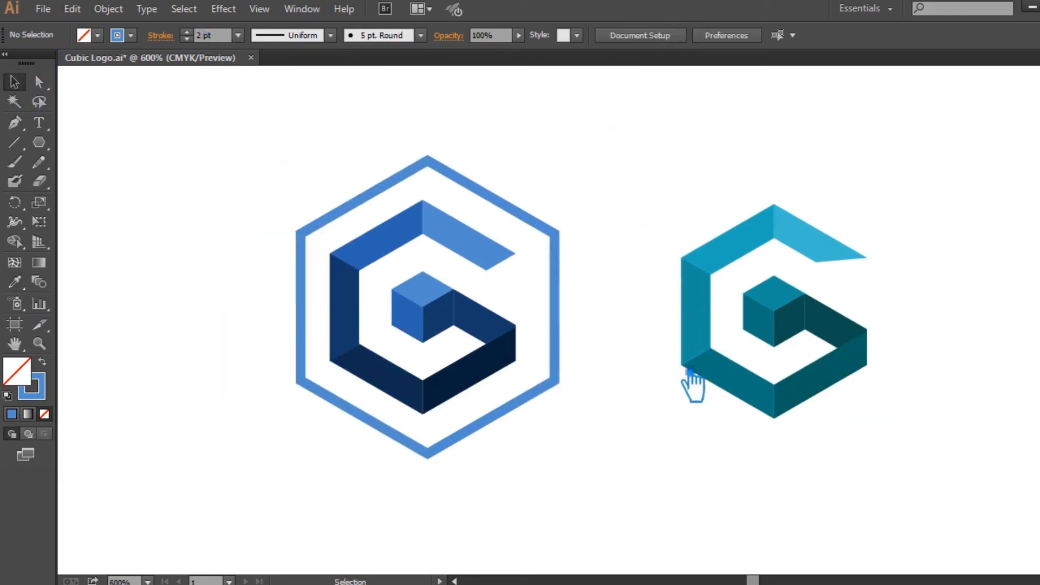
pyautogui.moveTo(595, 459); pyautogui.dragTo(489, 463)
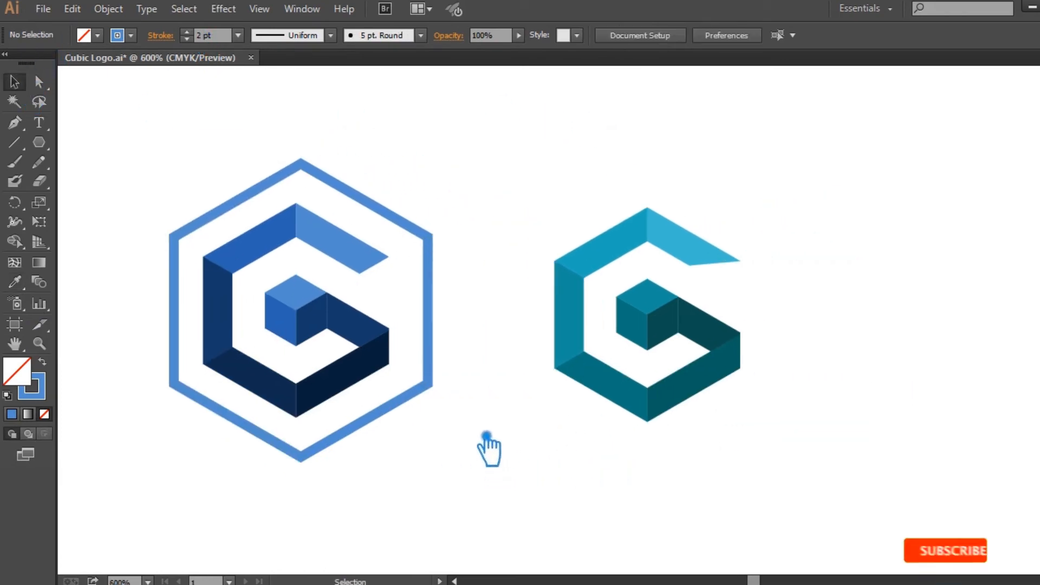
pyautogui.click(443, 355)
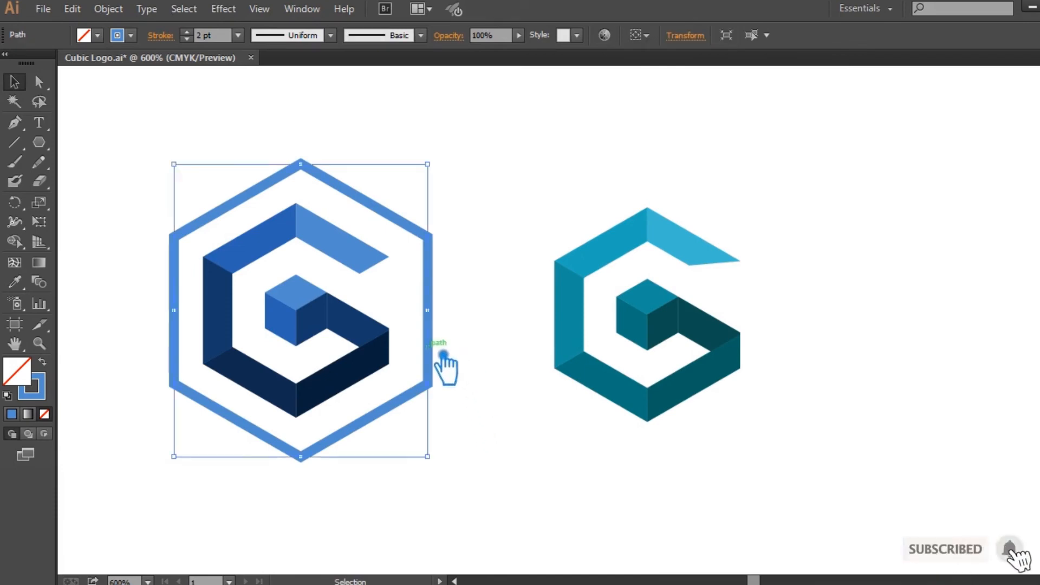
pyautogui.moveTo(443, 355); pyautogui.dragTo(789, 353)
pyautogui.click(835, 412)
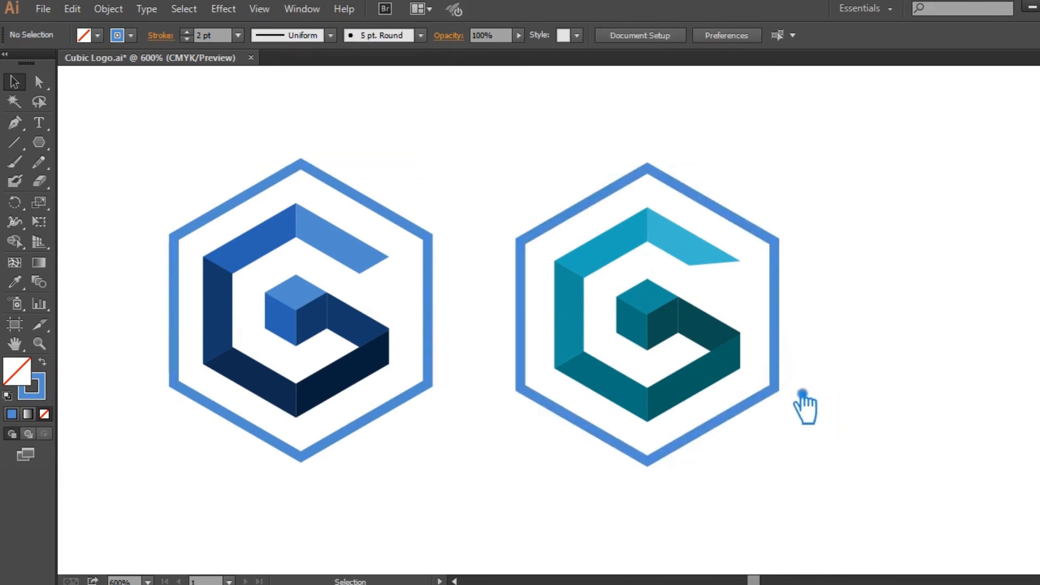
# - Recolor the teal logo's hexagon stroke with the cyan of its upper-left face and set the stroke weight to 2 pt
pyautogui.click(784, 341)
pyautogui.press('i')
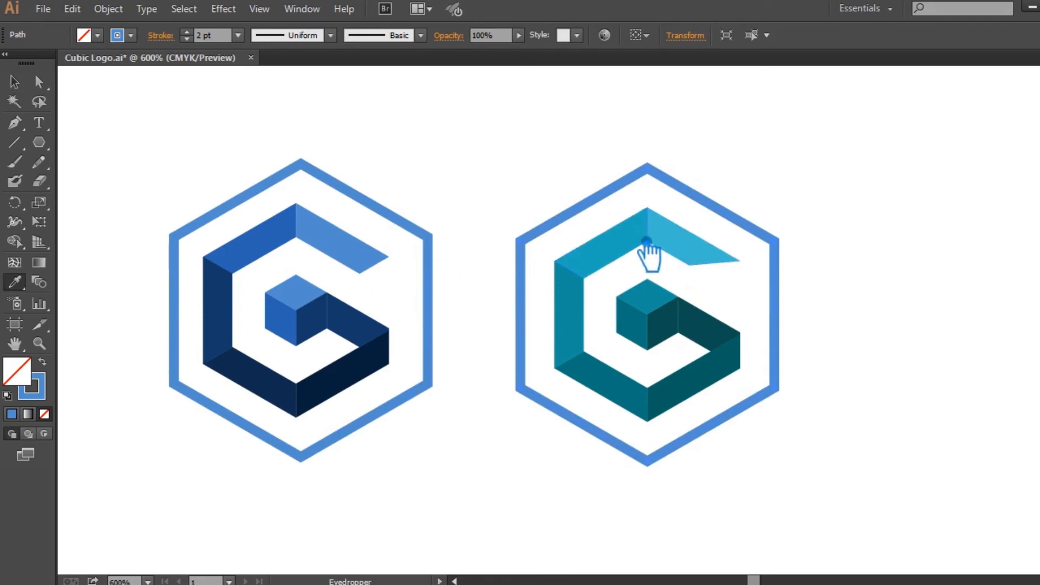
pyautogui.click(628, 243)
pyautogui.click(42, 362)
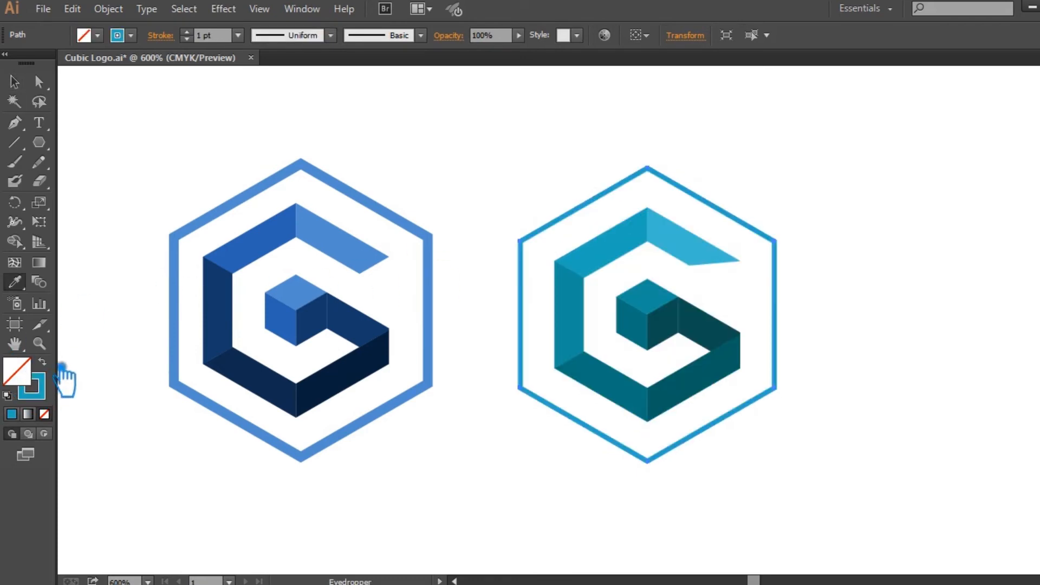
pyautogui.click(187, 32)
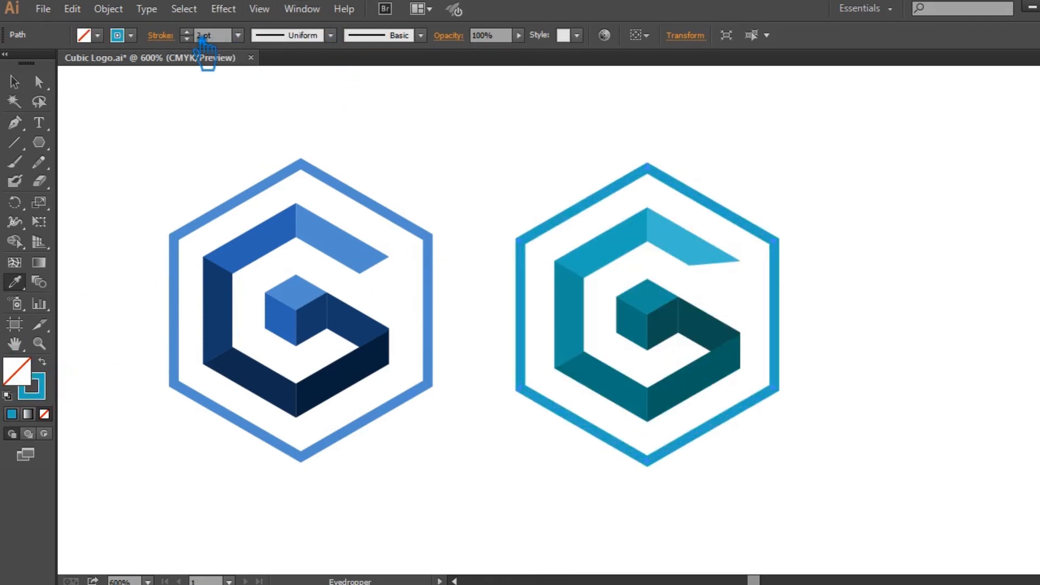
pyautogui.click(432, 140)
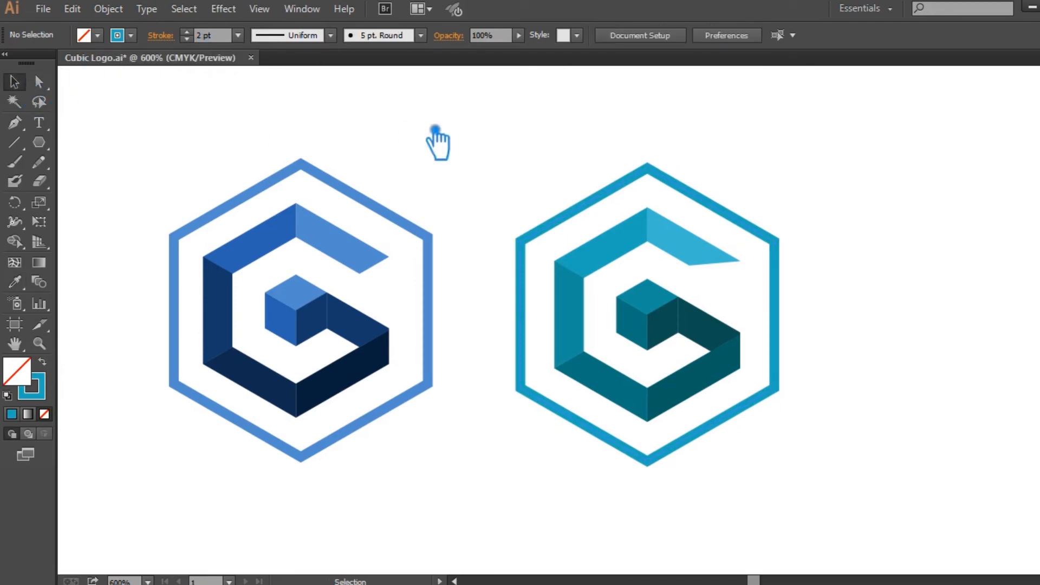
# - Align each logo with its hexagon frame by horizontal and vertical centers
pyautogui.moveTo(816, 490); pyautogui.dragTo(530, 174)
pyautogui.click(739, 286)
pyautogui.click(675, 317)
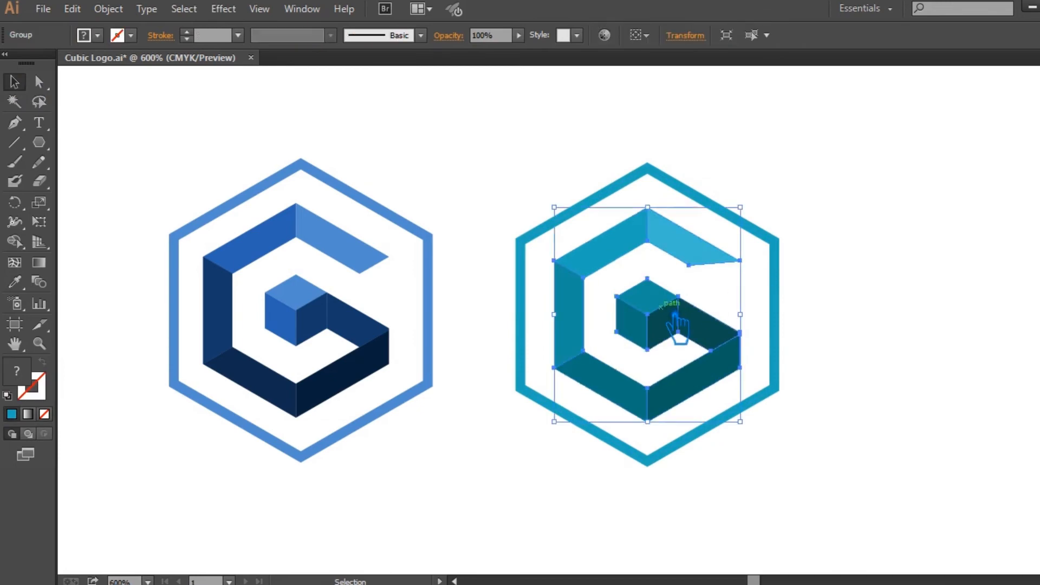
pyautogui.moveTo(778, 477); pyautogui.dragTo(542, 226)
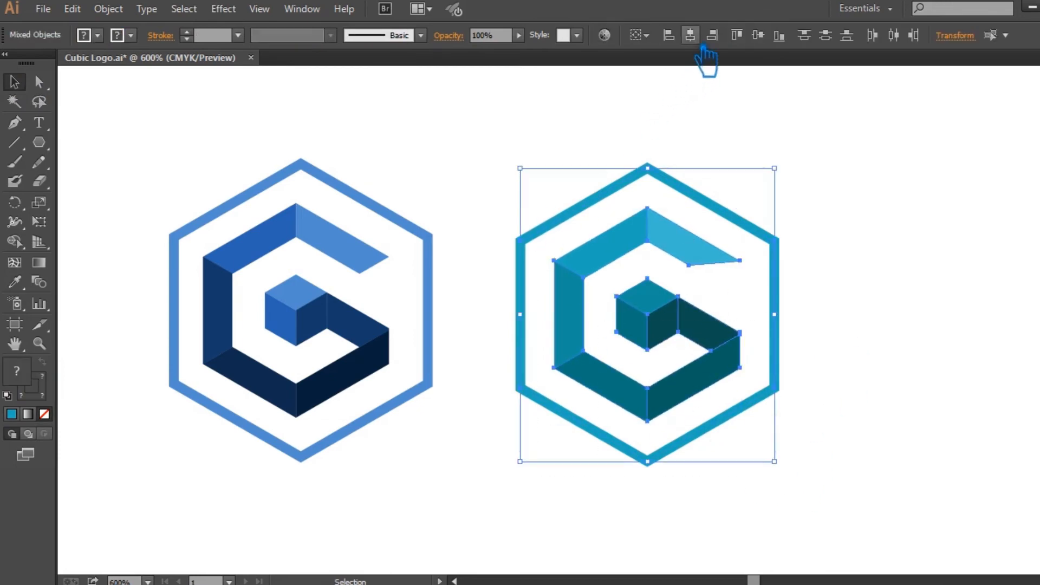
pyautogui.moveTo(449, 460); pyautogui.dragTo(179, 172)
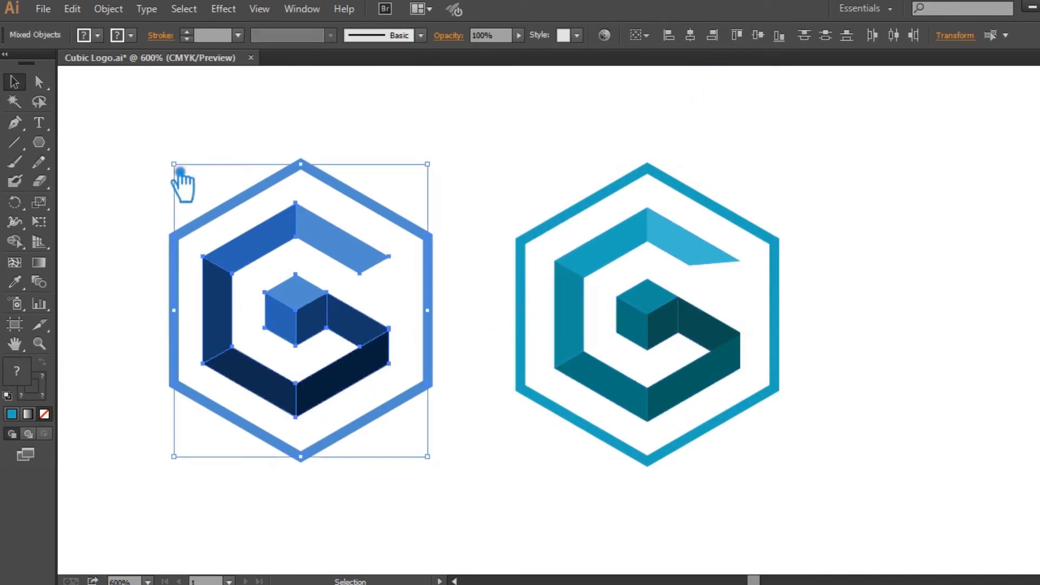
pyautogui.click(690, 35)
pyautogui.click(758, 36)
pyautogui.click(501, 164)
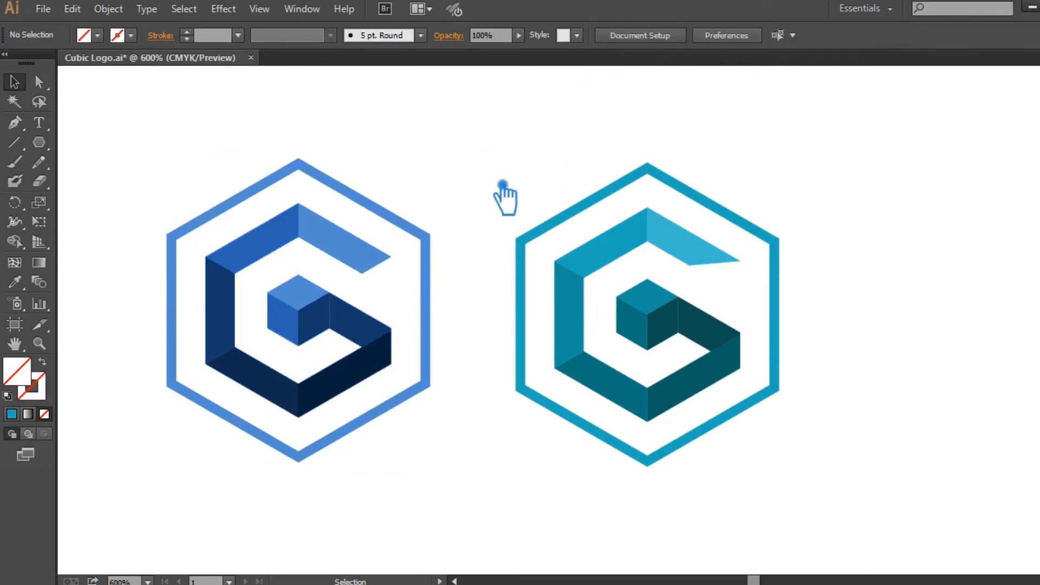
pyautogui.click(438, 286)
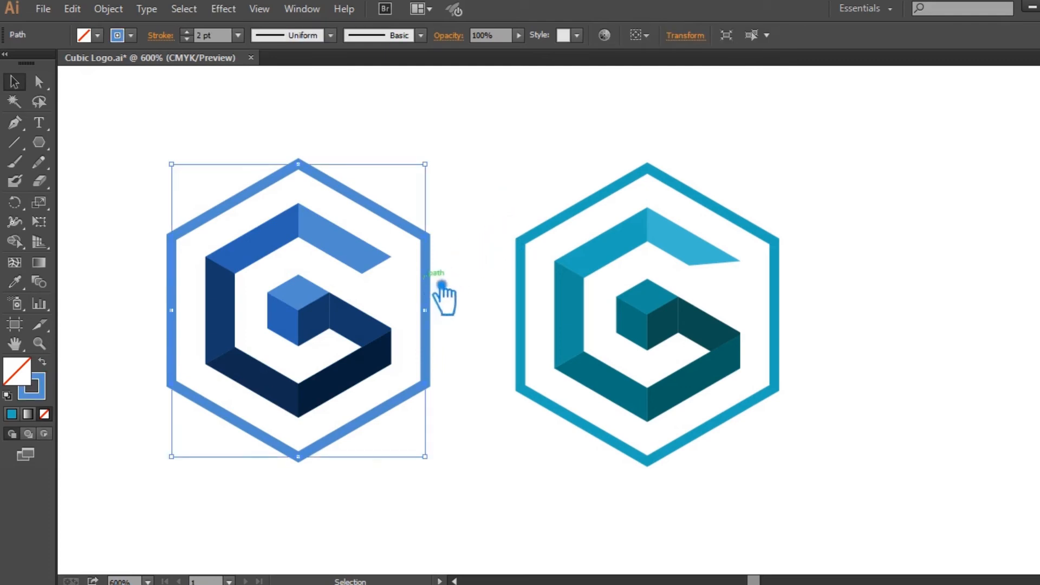
pyautogui.click(856, 381)
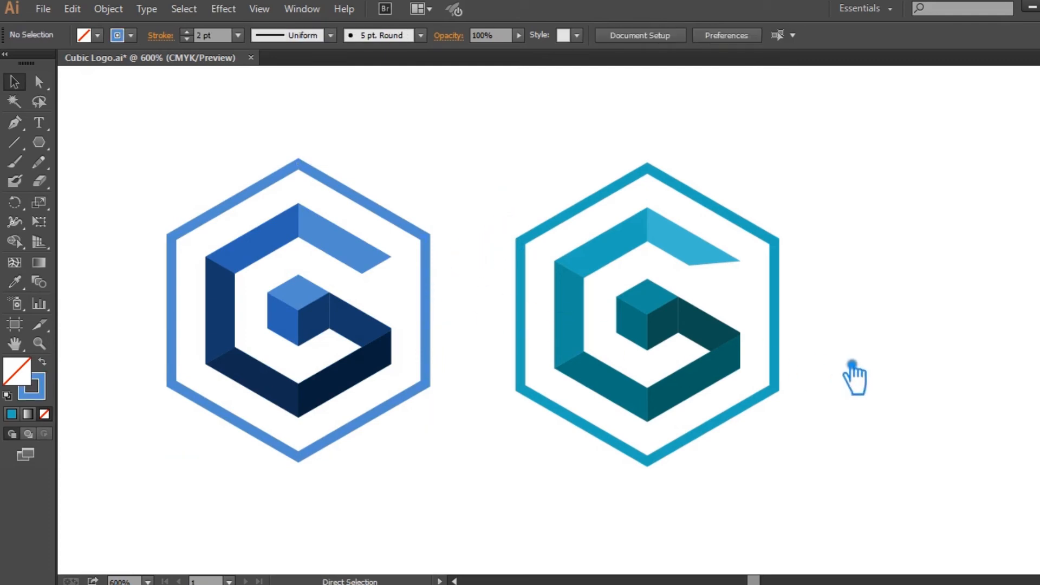
# - Select the teal logo together with its hexagon and nudge them left toward the blue framed logo
pyautogui.hscroll(1, 854, 374)
pyautogui.scroll(-1, 850, 360)
pyautogui.moveTo(829, 437); pyautogui.dragTo(752, 411)
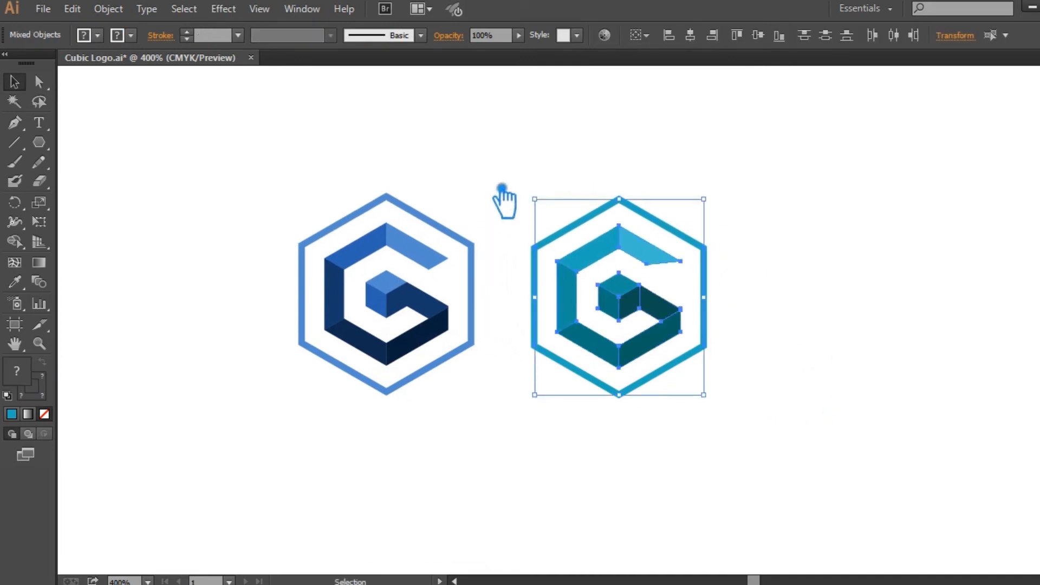
pyautogui.press('Left')
pyautogui.press('Left')
pyautogui.press('Left')
pyautogui.press('Left')
pyautogui.press('Left')
pyautogui.press('Left')
pyautogui.press('Left')
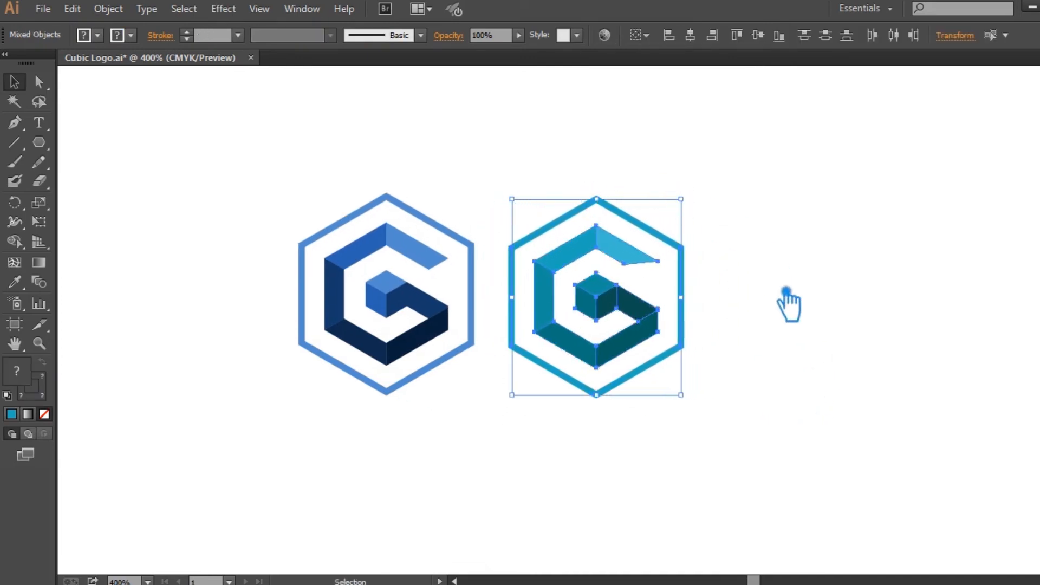
pyautogui.click(786, 322)
# - Group each logo with its hexagon frame and align the two groups by their vertical centers
pyautogui.moveTo(700, 485); pyautogui.dragTo(512, 174)
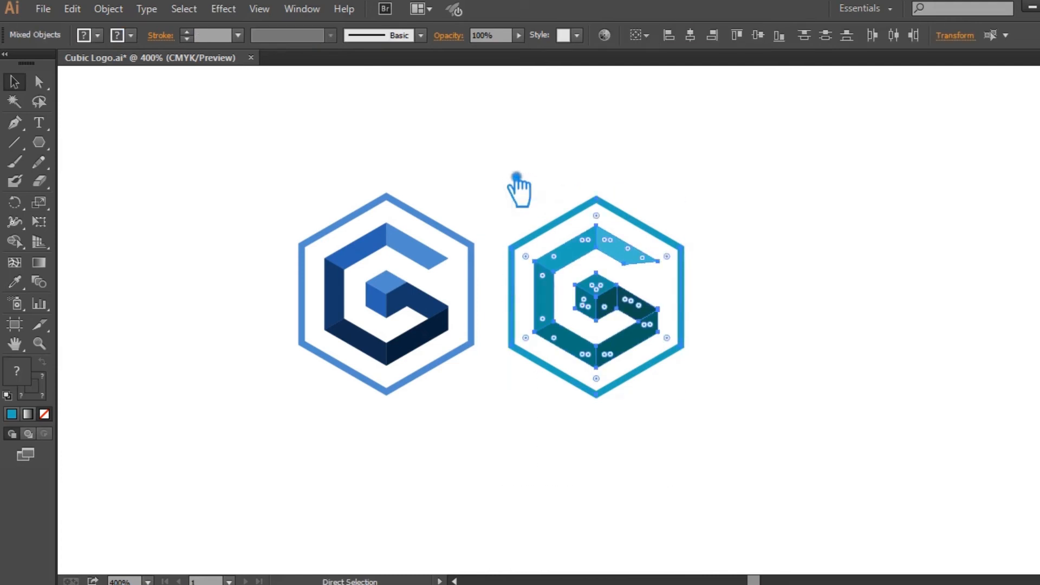
pyautogui.moveTo(507, 435); pyautogui.dragTo(261, 190)
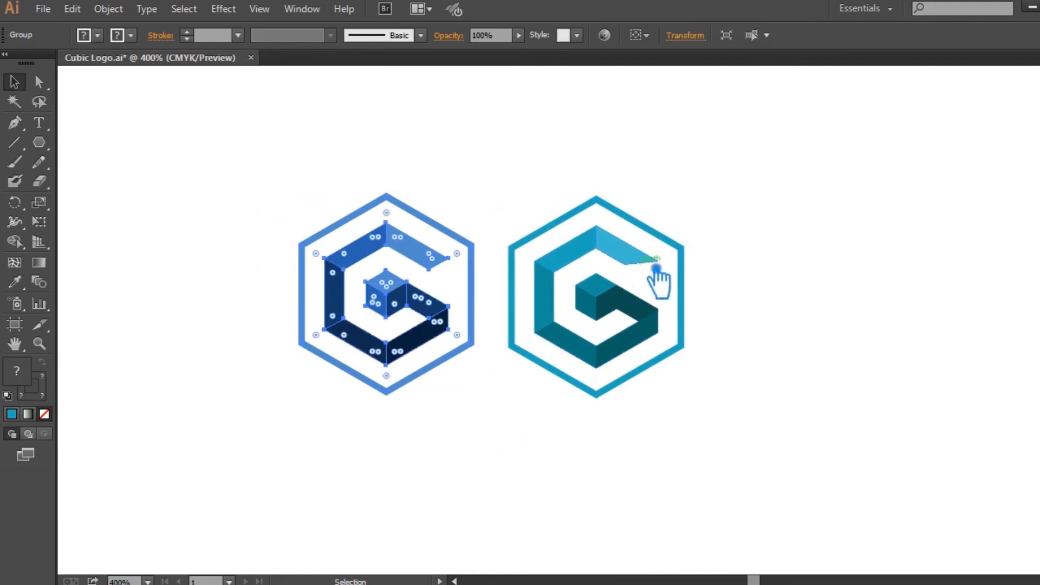
pyautogui.keyDown('shift'); pyautogui.click(574, 273); pyautogui.keyUp('shift')
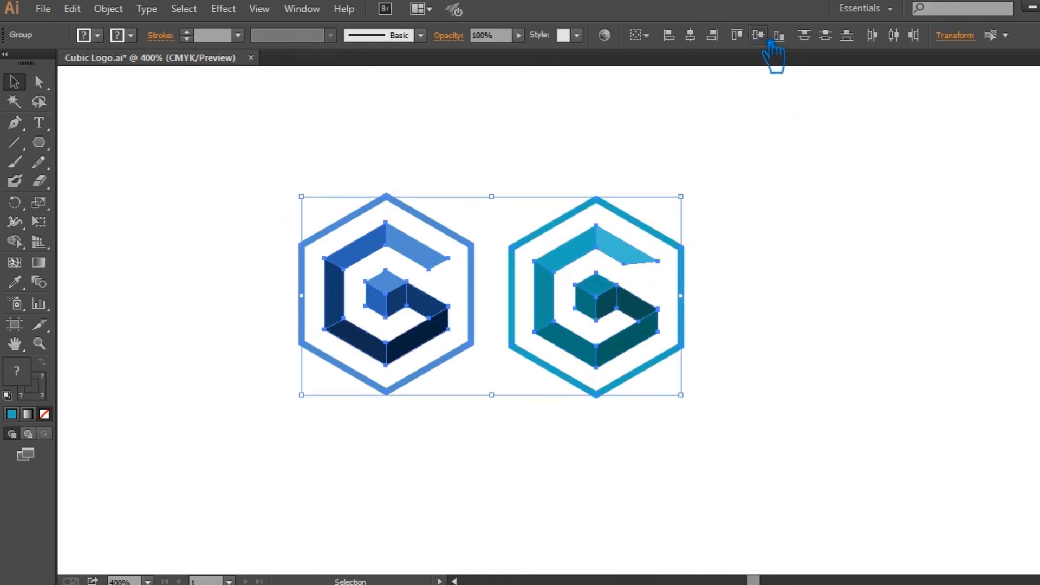
pyautogui.click(806, 197)
# - Nudge the grouped teal logo further left to narrow the gap between the two framed logos
pyautogui.click(618, 308)
pyautogui.press('Left')
pyautogui.press('Left')
pyautogui.press('Left')
pyautogui.press('Left')
pyautogui.press('Left')
pyautogui.press('Left')
pyautogui.click(738, 310)
# - Group both framed logos and duplicate the pair horizontally to the right of the originals, forming a row of four
pyautogui.moveTo(714, 415); pyautogui.dragTo(234, 161)
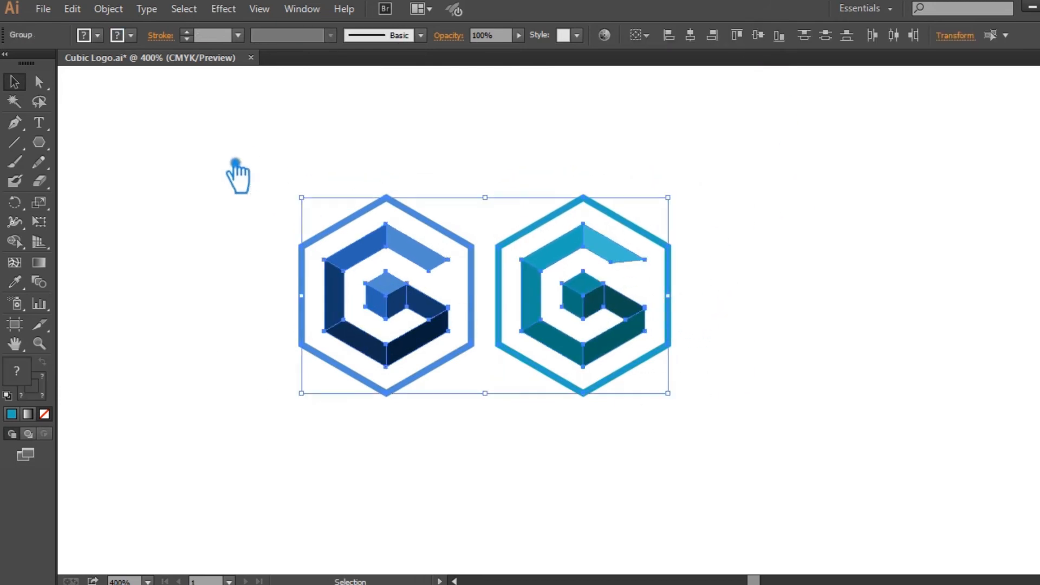
pyautogui.press('a')
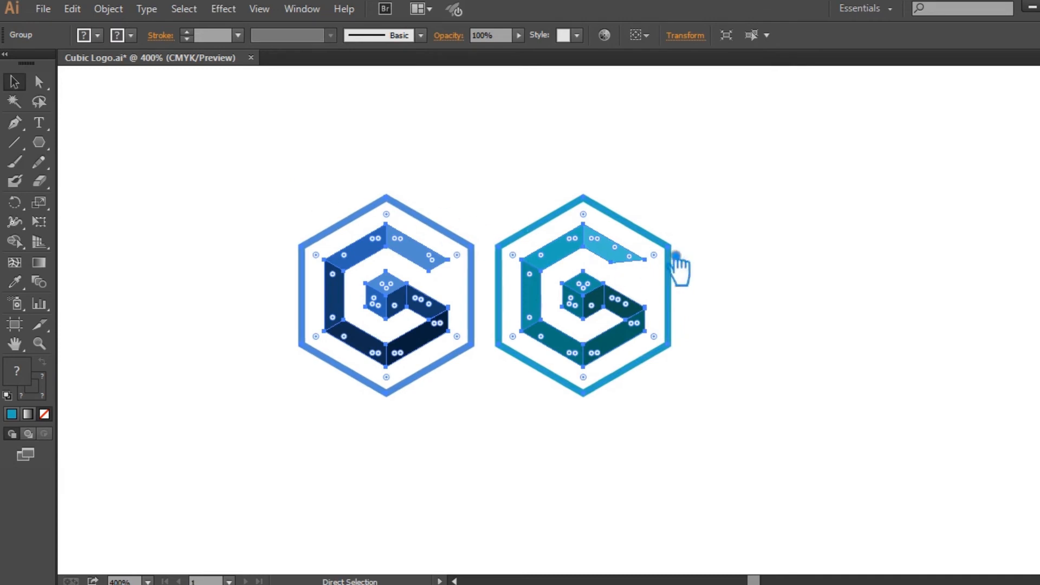
pyautogui.click(797, 277)
pyautogui.moveTo(779, 357); pyautogui.dragTo(614, 364)
pyautogui.moveTo(368, 308); pyautogui.dragTo(762, 310)
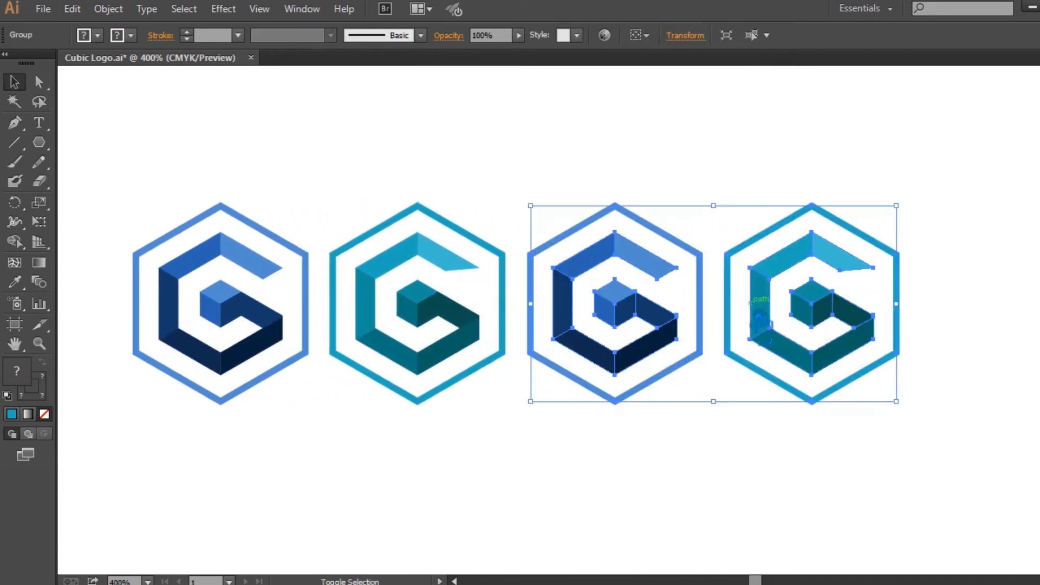
pyautogui.click(585, 450)
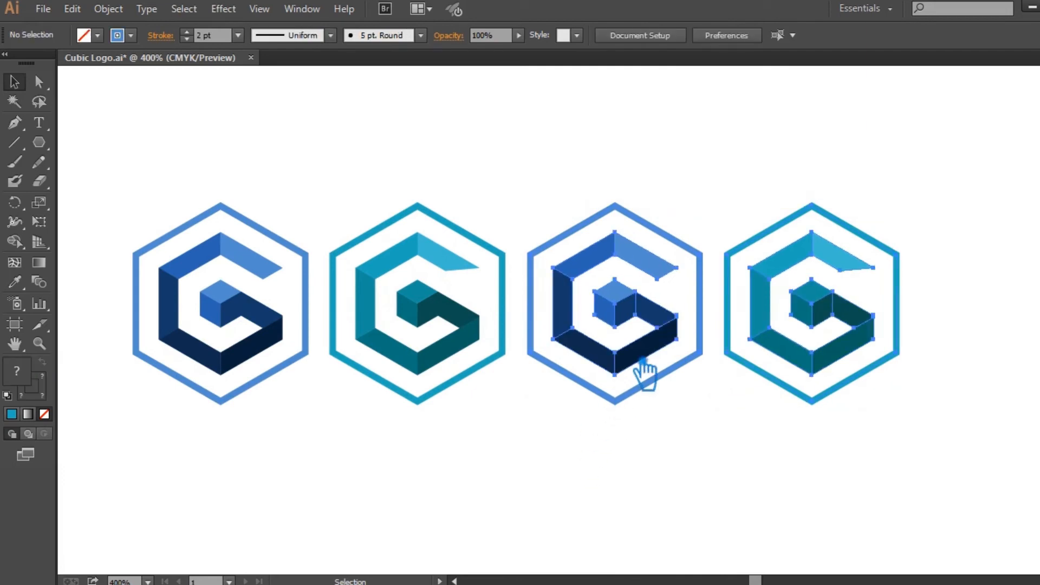
# - Ungroup the duplicated pair of framed logos
pyautogui.rightClick(630, 355)
pyautogui.click(686, 448)
pyautogui.click(629, 440)
pyautogui.click(616, 405)
pyautogui.click(611, 417)
# - Select the duplicated blue logo's hexagon and swap its light-blue stroke to a solid fill without a stroke
pyautogui.press('a')
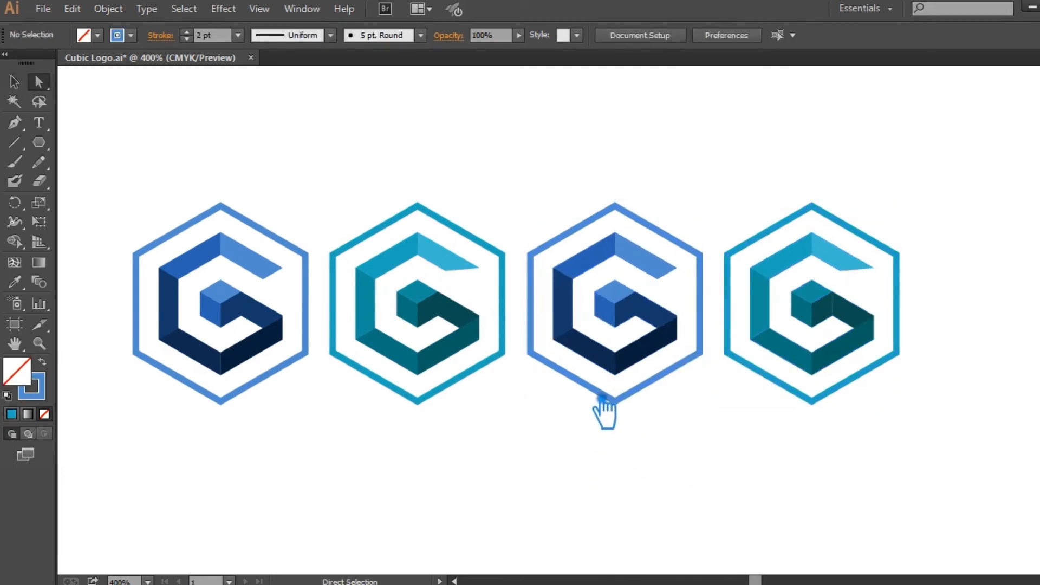
pyautogui.click(55, 370)
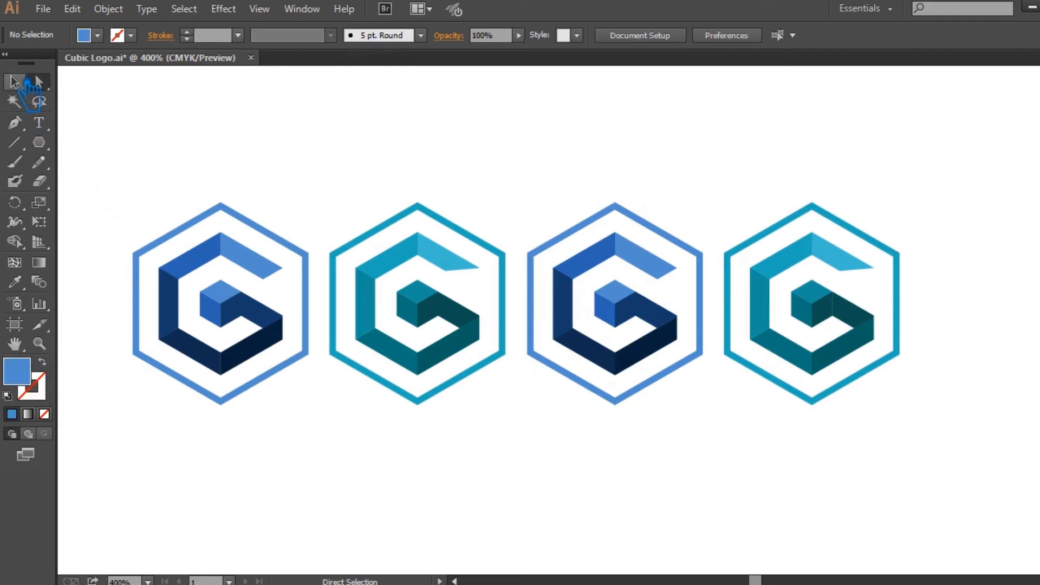
pyautogui.click(22, 82)
pyautogui.press('a')
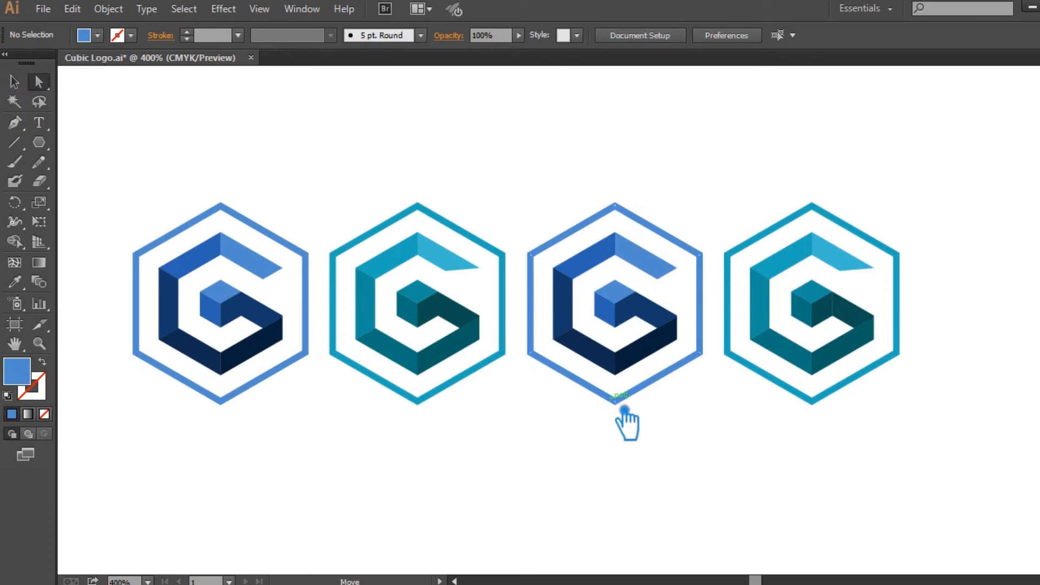
pyautogui.click(623, 408)
pyautogui.click(55, 371)
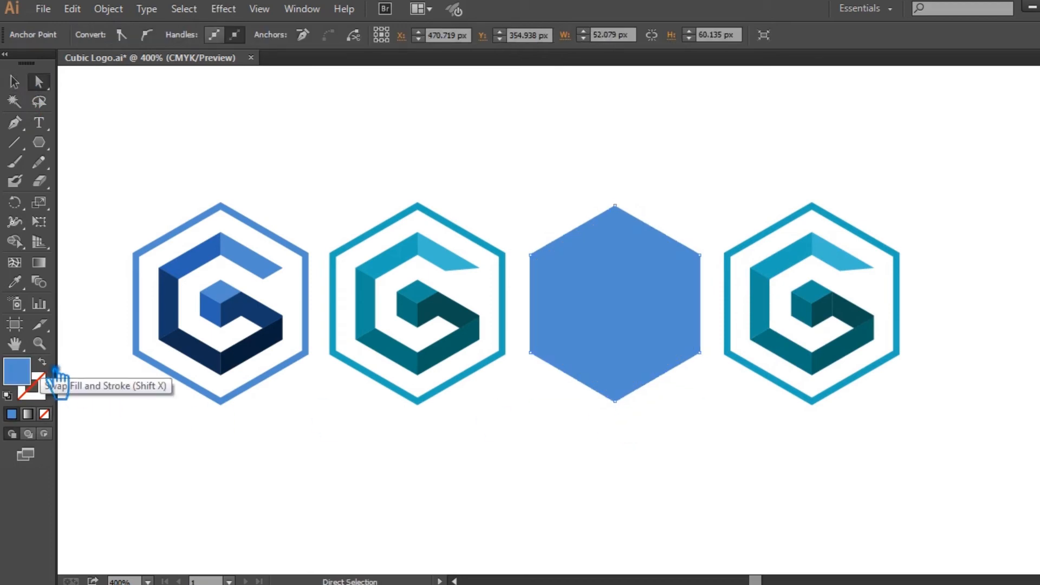
pyautogui.click(22, 83)
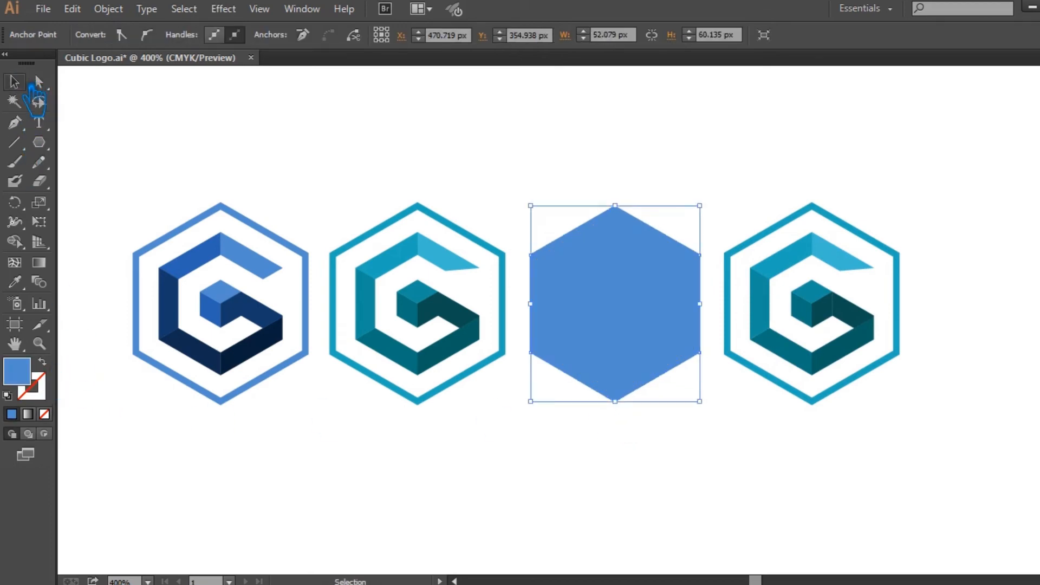
# - Send the filled hexagon behind the duplicated blue logo and set its fill to dark navy 0B2138
pyautogui.hotkey('ctrl', 'shift', '[')
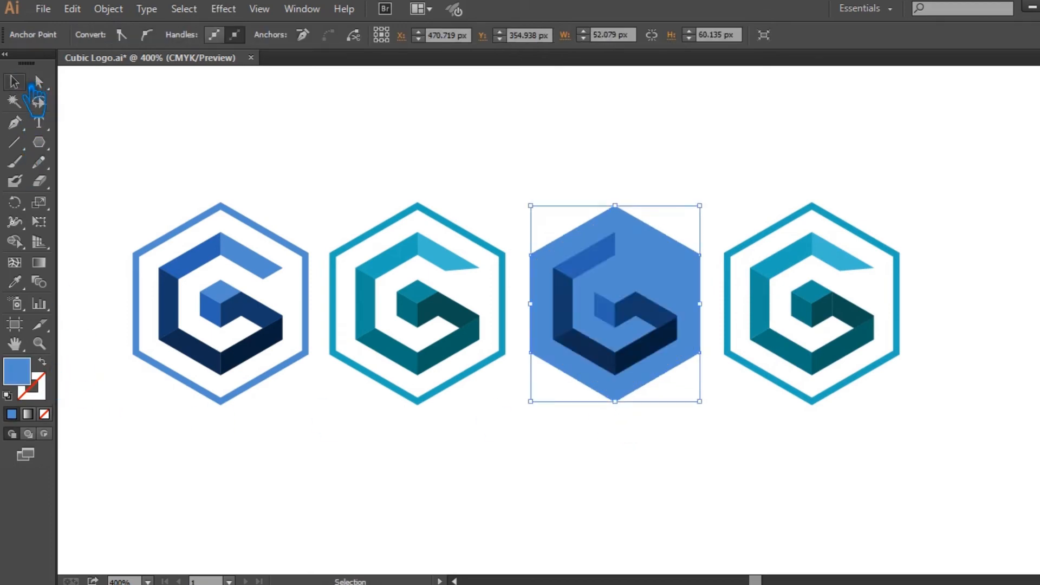
pyautogui.doubleClick(17, 374)
pyautogui.click(806, 323)
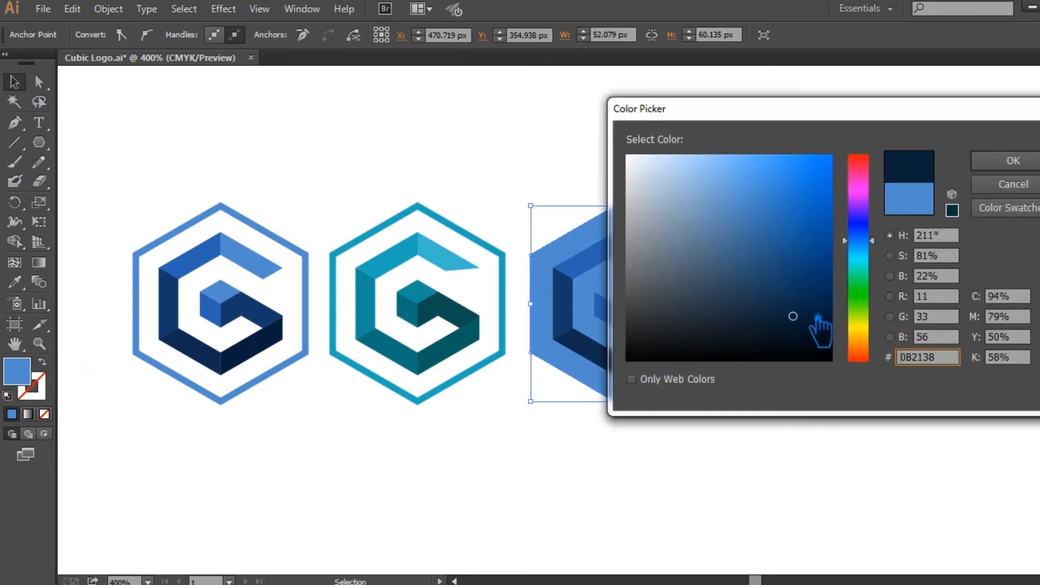
pyautogui.click(1014, 163)
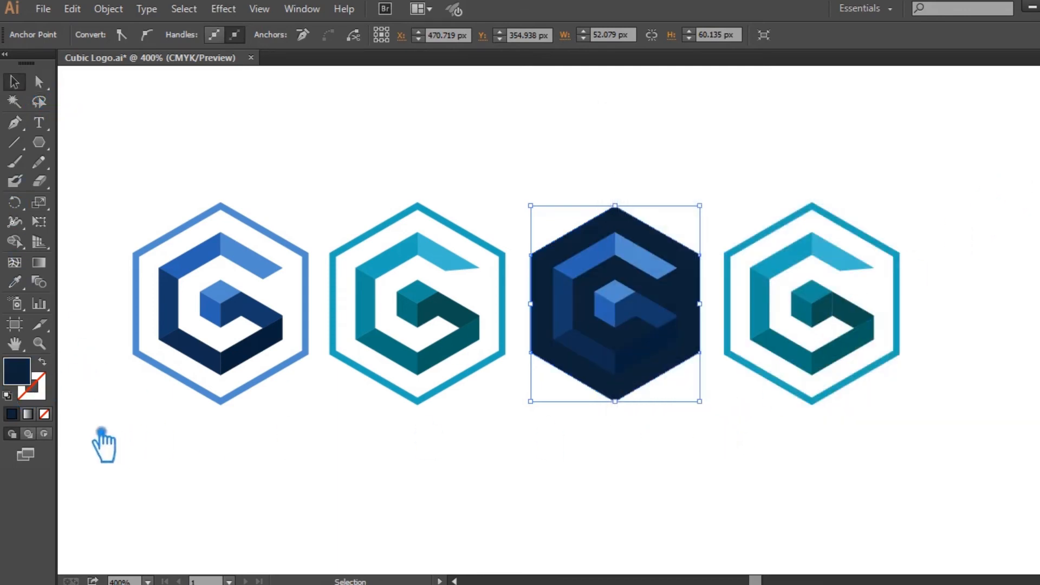
# - Darken the fill of the duplicated blue logo's hexagon to navy 0A1B2A
pyautogui.doubleClick(24, 376)
pyautogui.click(801, 325)
pyautogui.click(1011, 161)
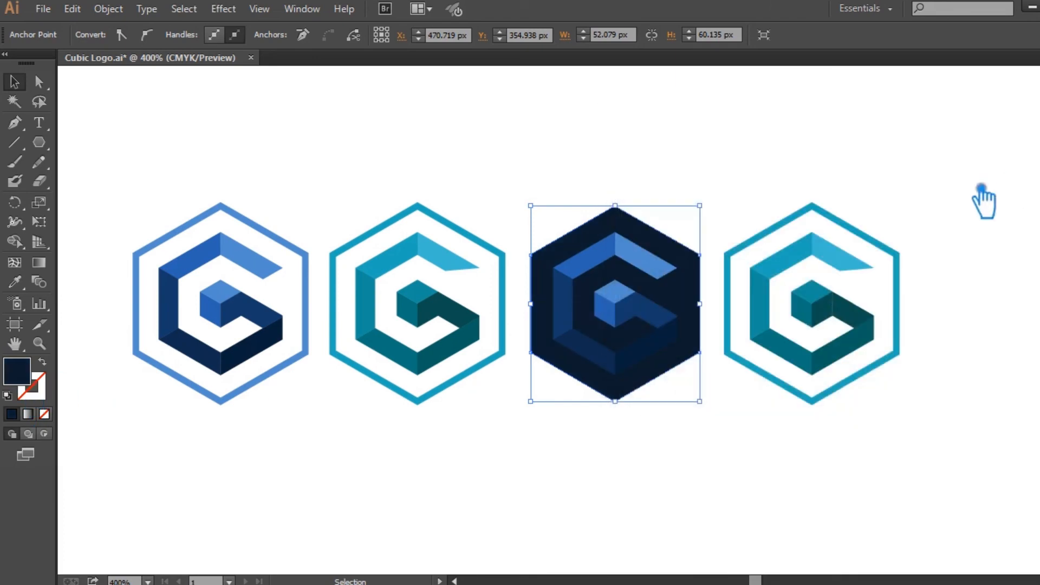
pyautogui.click(692, 458)
pyautogui.click(702, 308)
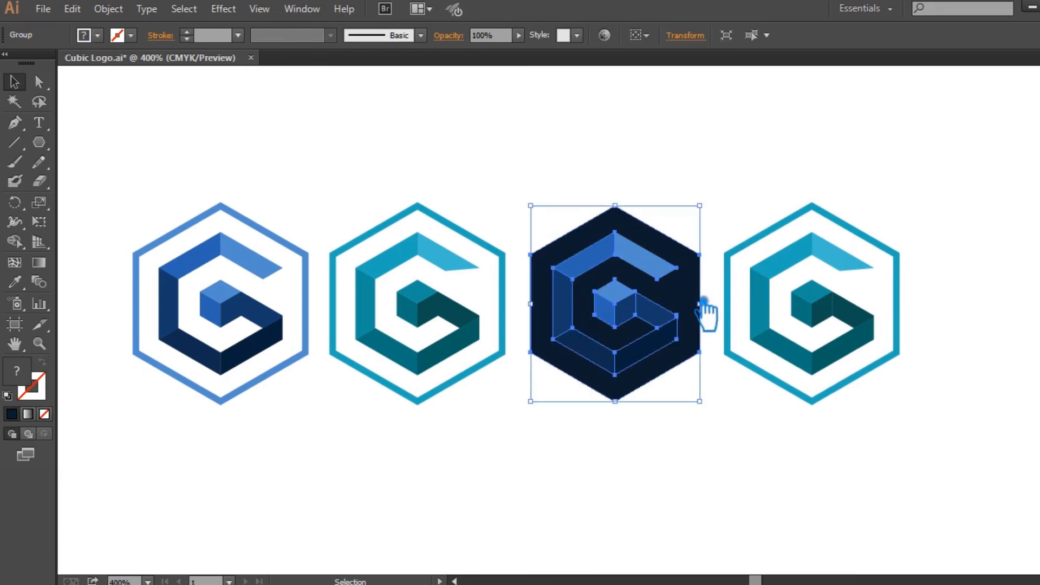
pyautogui.click(701, 468)
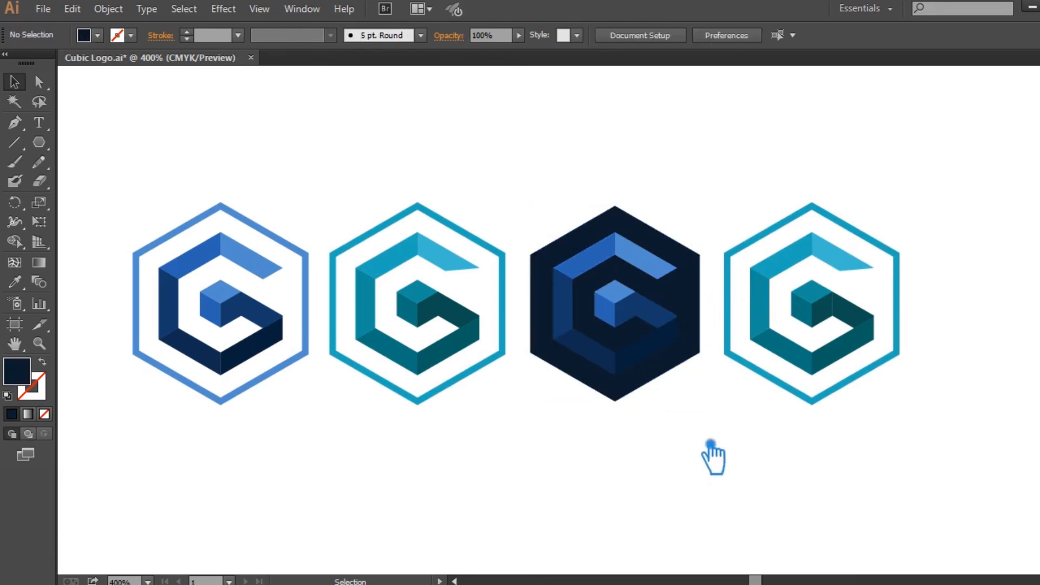
# - Directly select the navy hexagon behind the blue logo and darken its fill to a near-black navy
pyautogui.press('a')
pyautogui.click(699, 323)
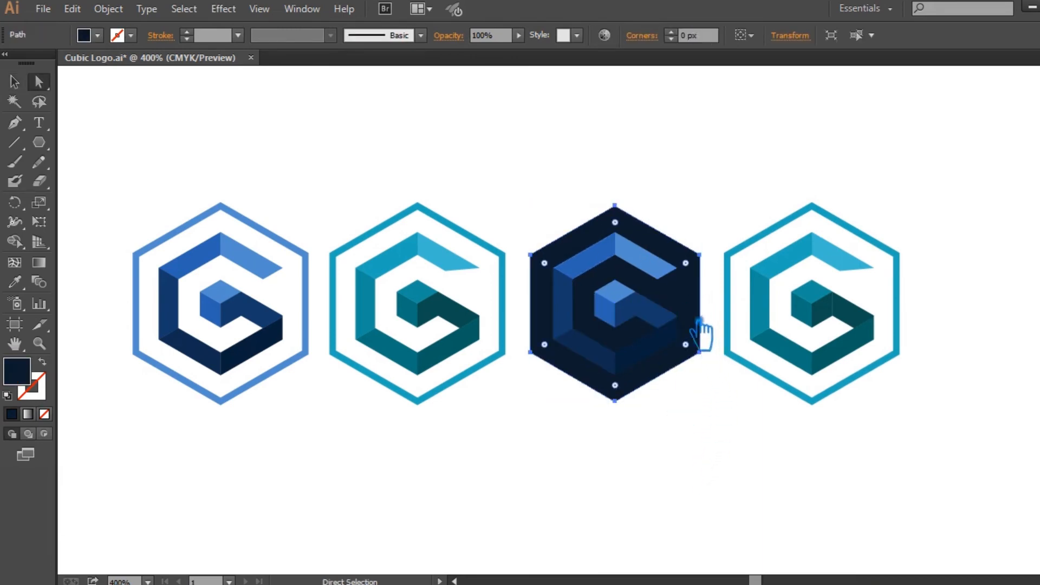
pyautogui.doubleClick(33, 379)
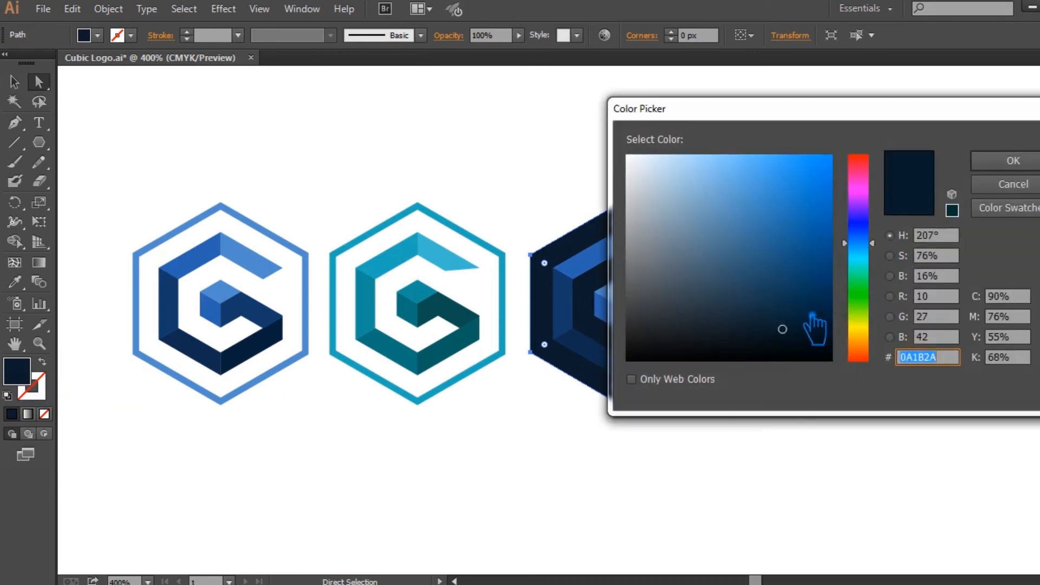
pyautogui.click(1008, 162)
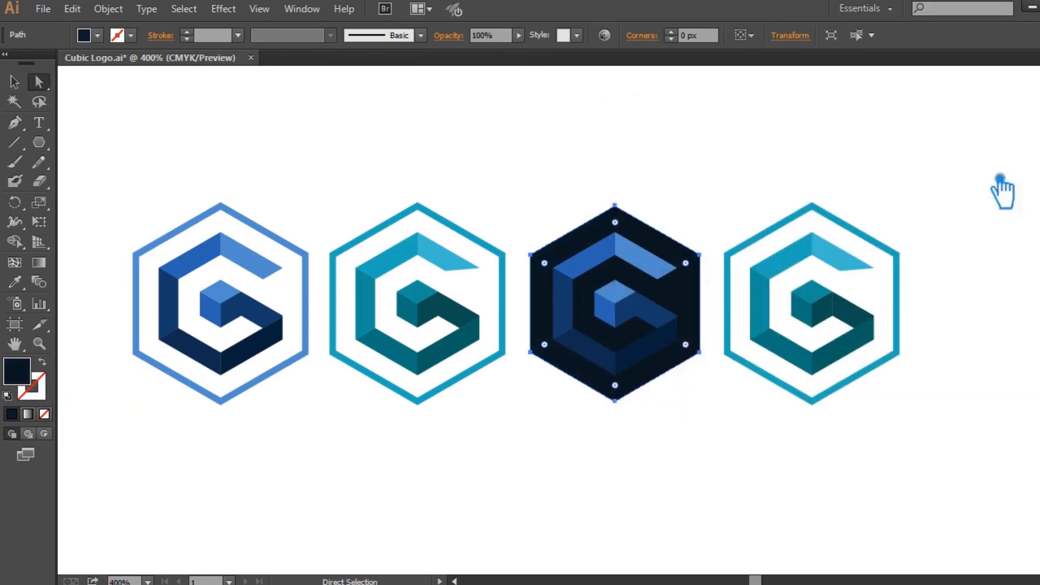
pyautogui.click(718, 495)
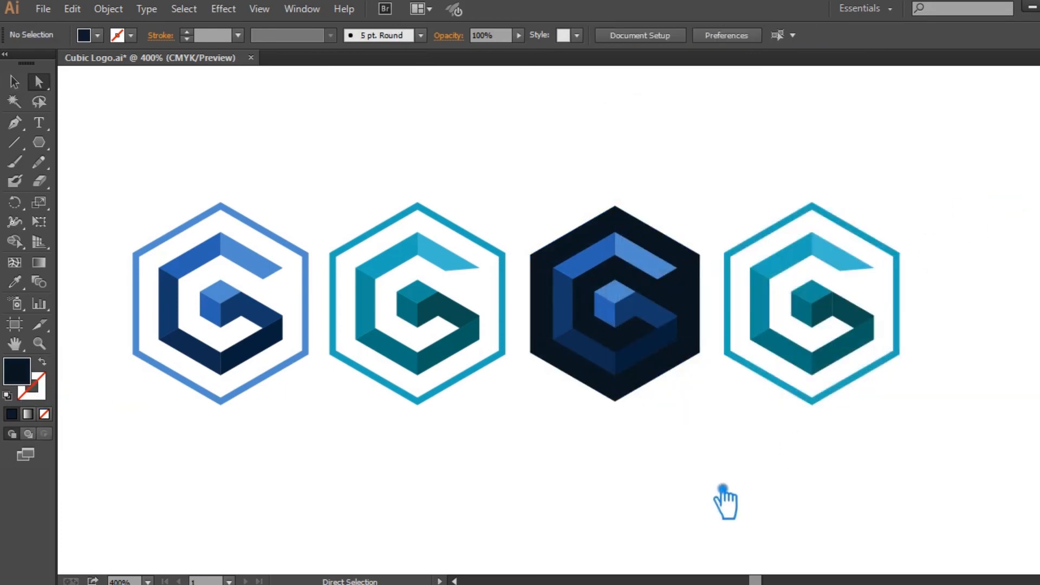
# - Sample the logo's light blue onto its background hexagon with the Eyedropper, and change the fill to grey-blue AAB6C1
pyautogui.click(683, 391)
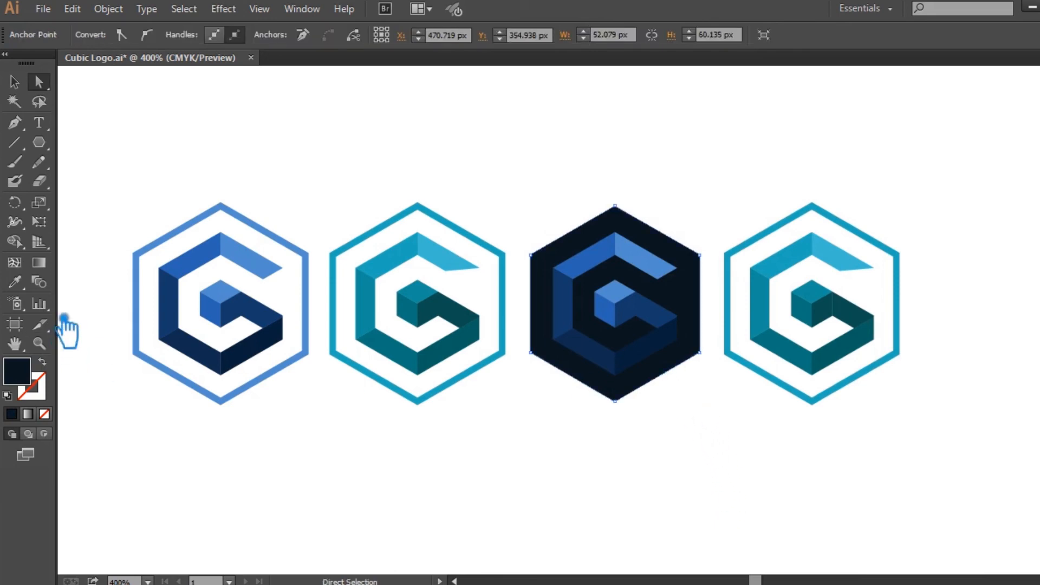
pyautogui.click(16, 282)
pyautogui.click(651, 272)
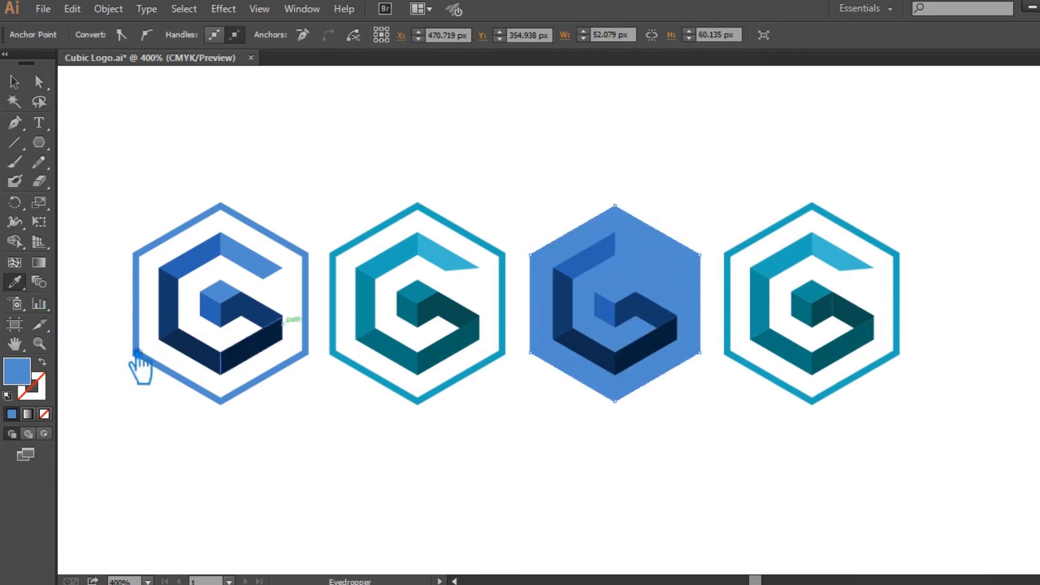
pyautogui.doubleClick(33, 386)
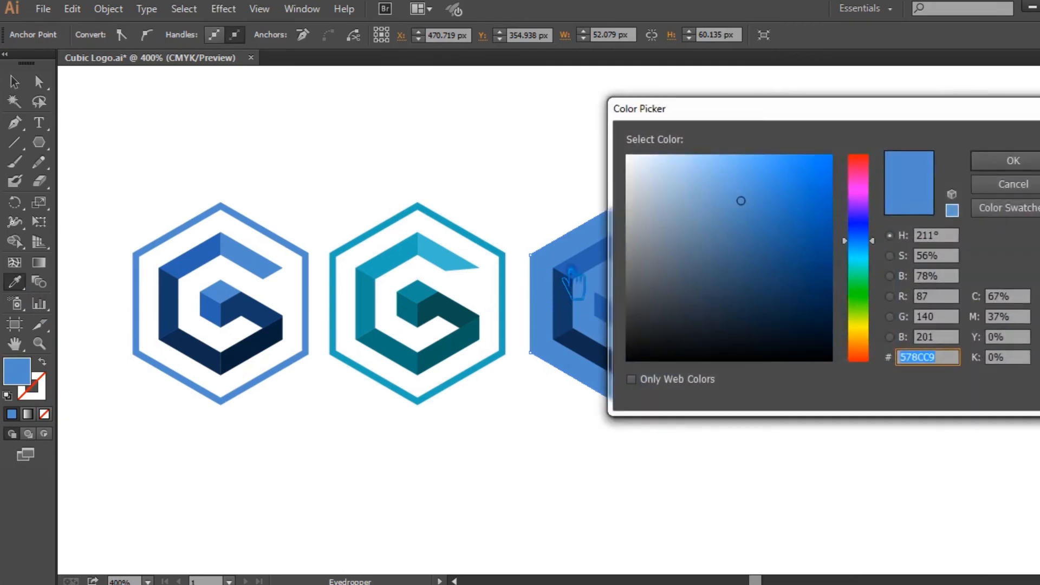
pyautogui.moveTo(727, 214); pyautogui.dragTo(665, 211)
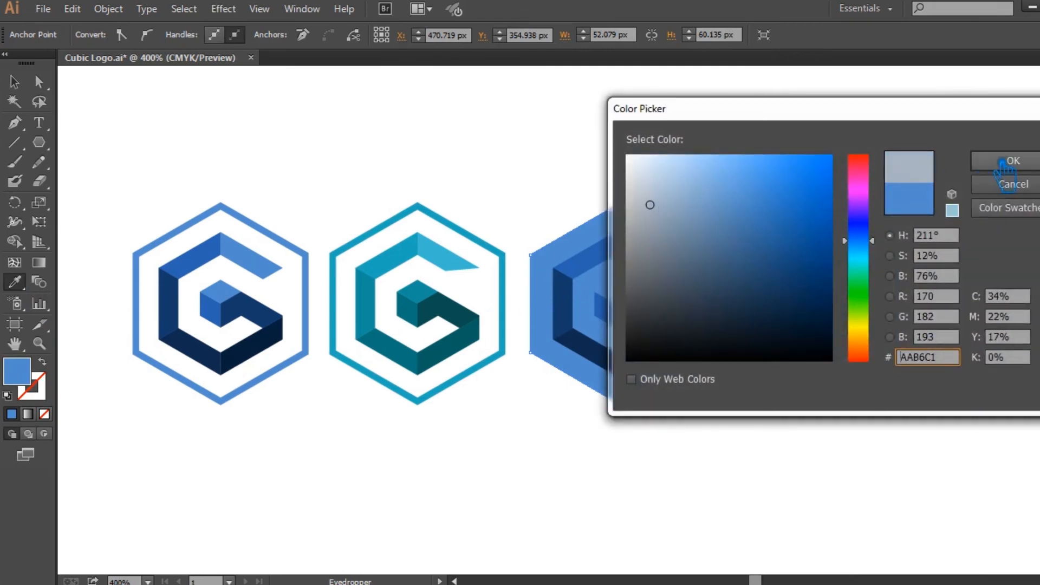
pyautogui.click(1002, 162)
pyautogui.click(15, 83)
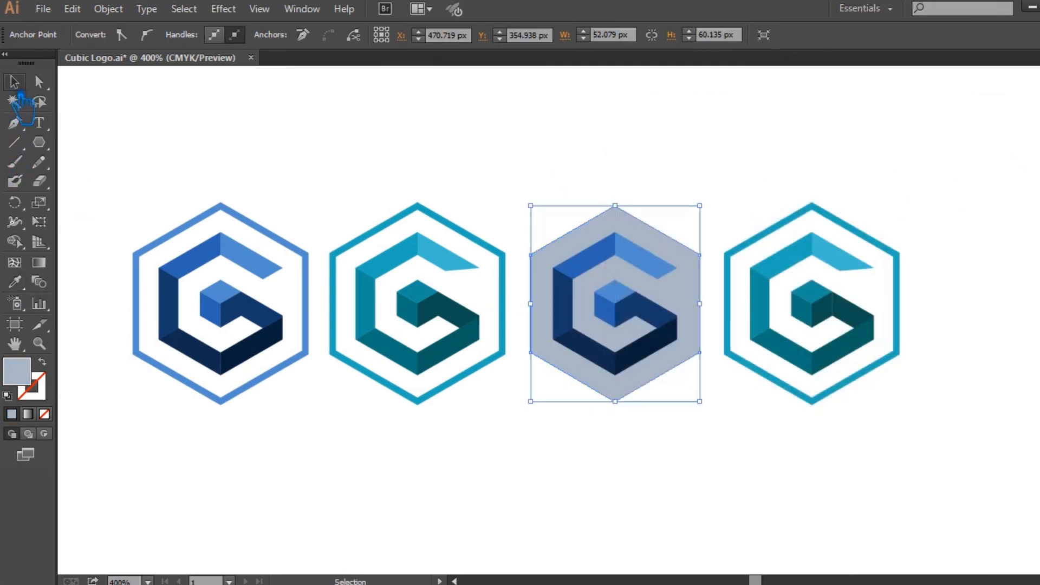
# - Lighten the fill of the blue logo's background hexagon to a very pale blue-grey
pyautogui.doubleClick(35, 382)
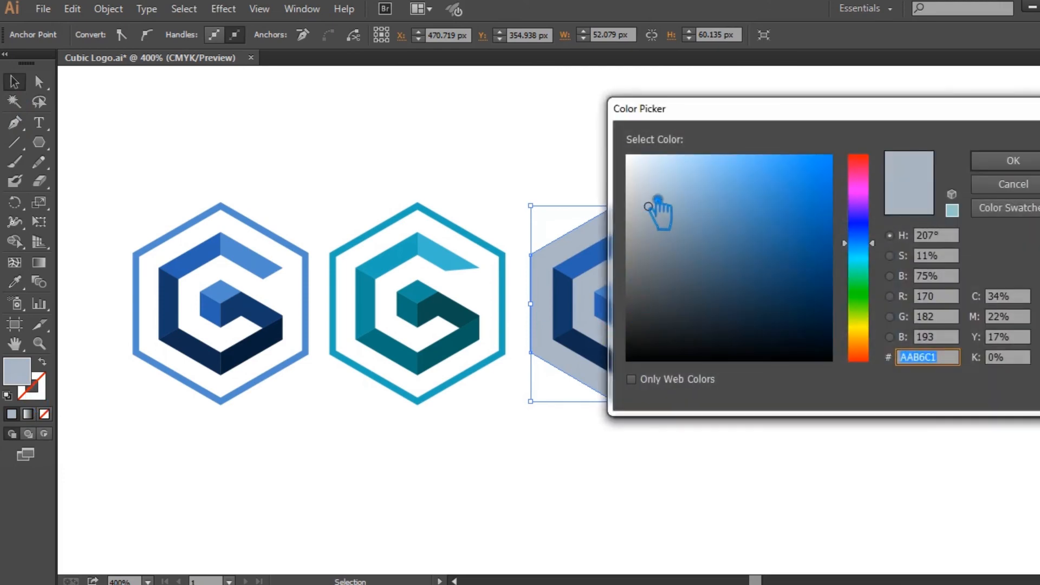
pyautogui.moveTo(648, 207); pyautogui.dragTo(638, 184)
pyautogui.click(1012, 160)
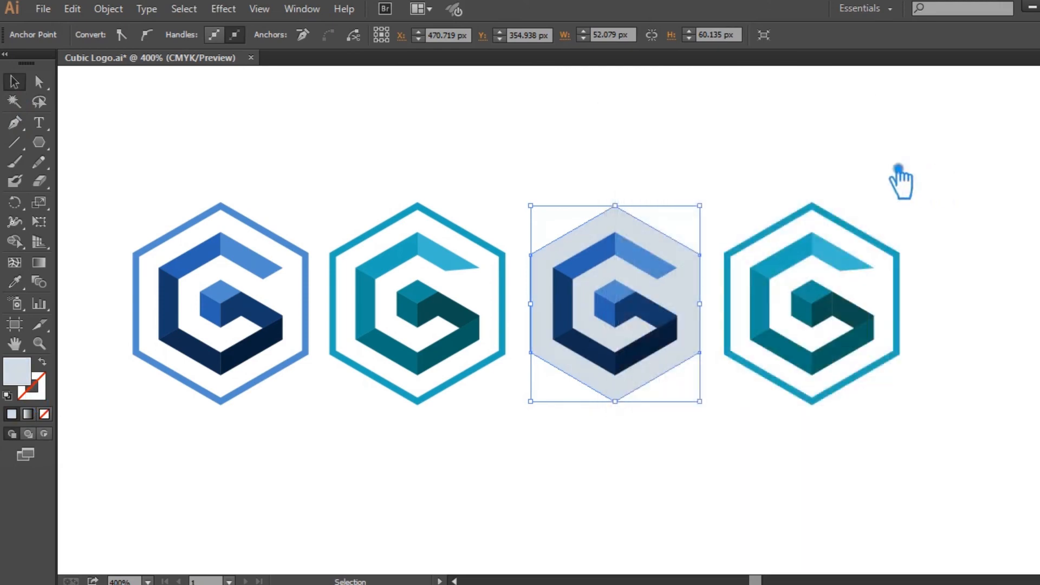
pyautogui.click(789, 169)
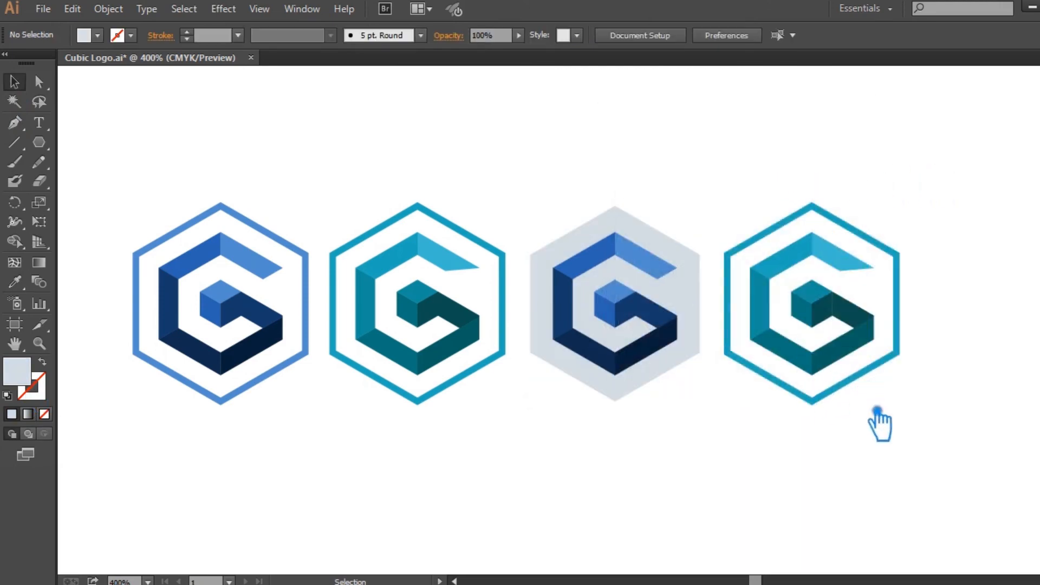
# - Swap the duplicated teal logo's hexagon stroke to a solid fill and send the hexagon behind the logo
pyautogui.click(865, 393)
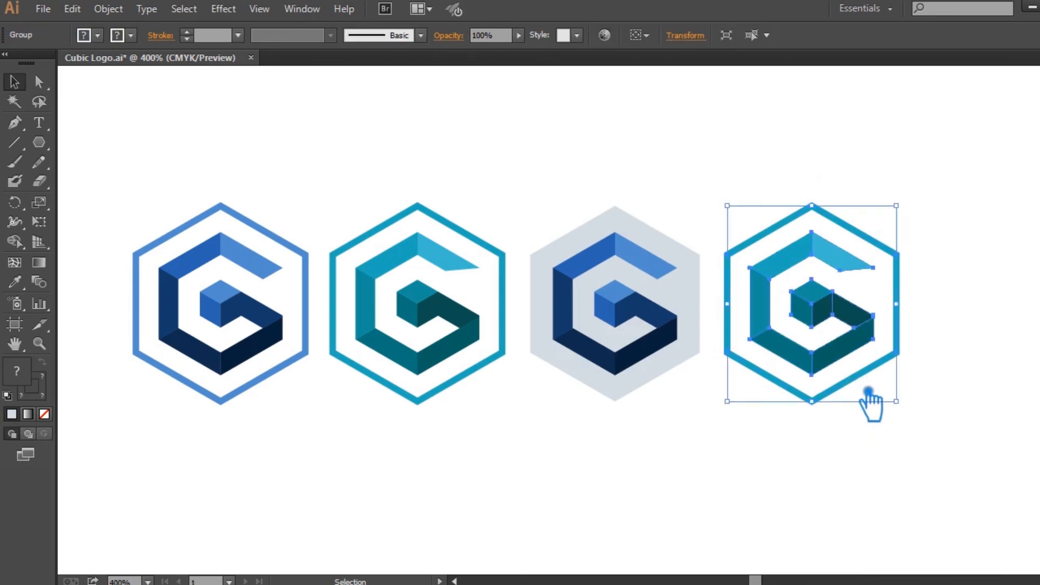
pyautogui.click(871, 432)
pyautogui.press('a')
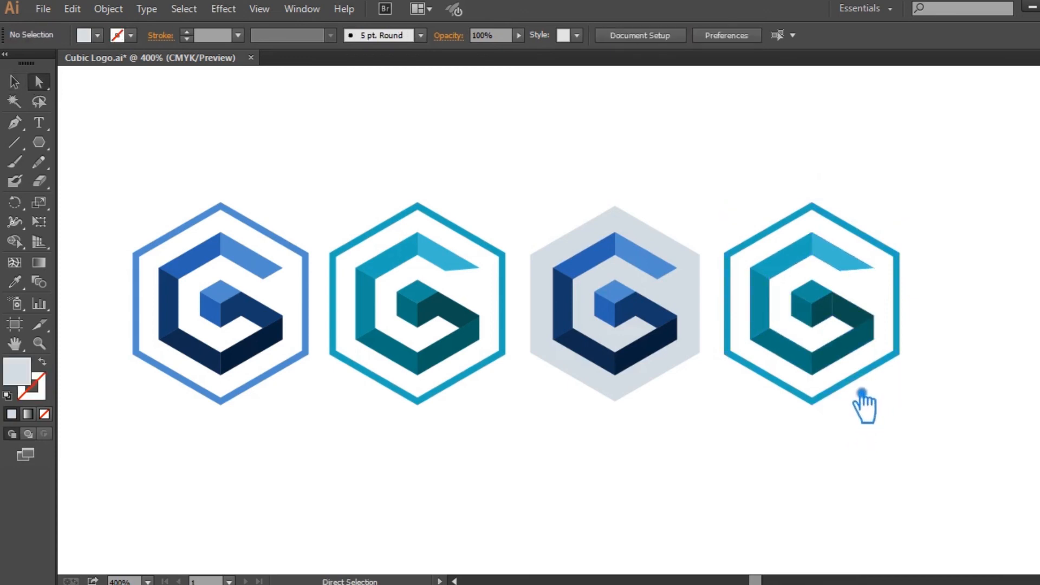
pyautogui.click(863, 395)
pyautogui.click(47, 365)
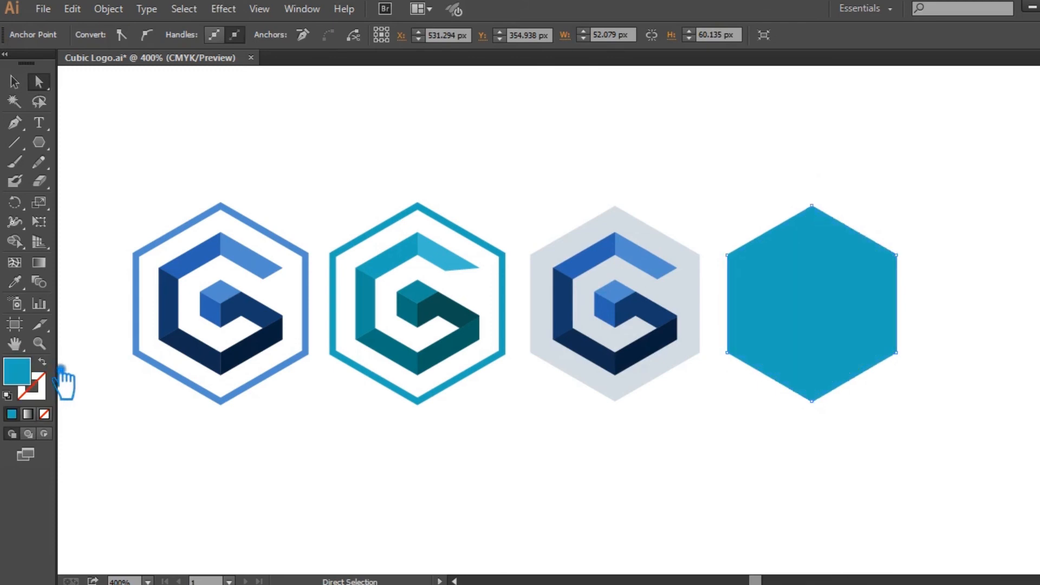
pyautogui.hotkey('ctrl', 'shift', '[')
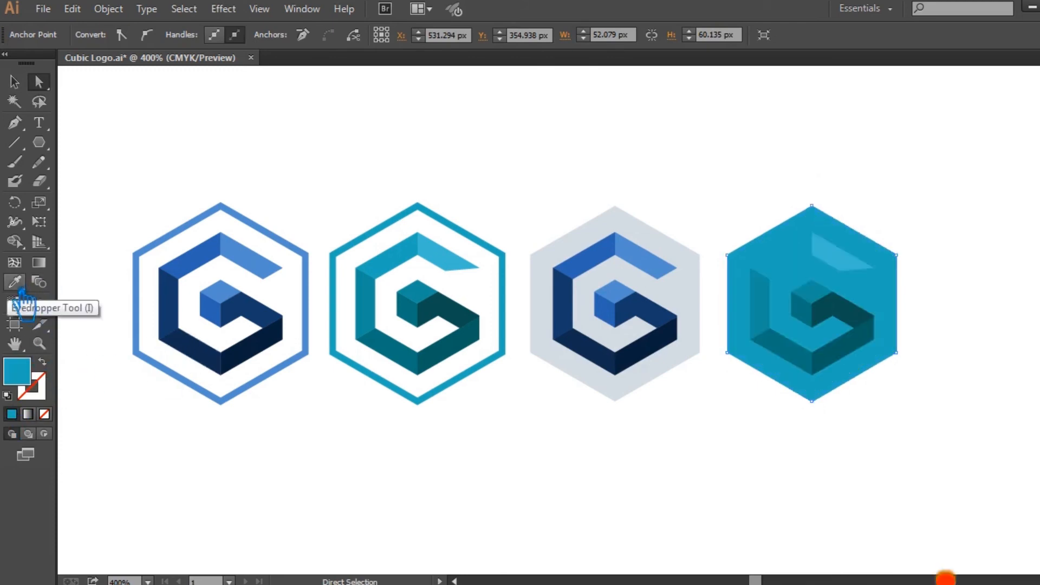
# - Set the fill of the teal logo's background hexagon to a pale grey-teal
pyautogui.doubleClick(17, 371)
pyautogui.click(657, 190)
pyautogui.moveTo(645, 181); pyautogui.dragTo(652, 195)
pyautogui.click(1029, 163)
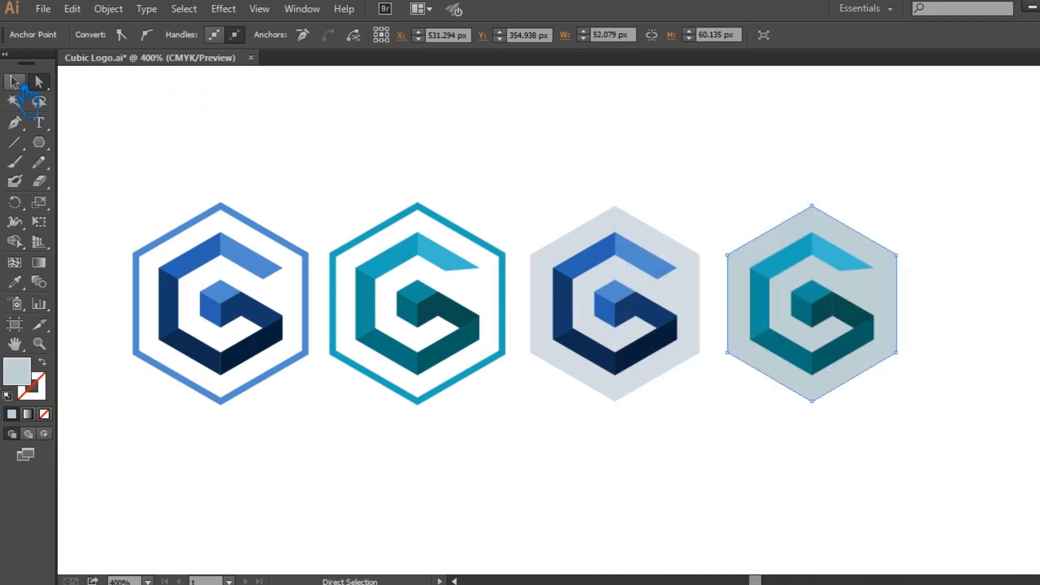
pyautogui.click(20, 84)
pyautogui.click(430, 149)
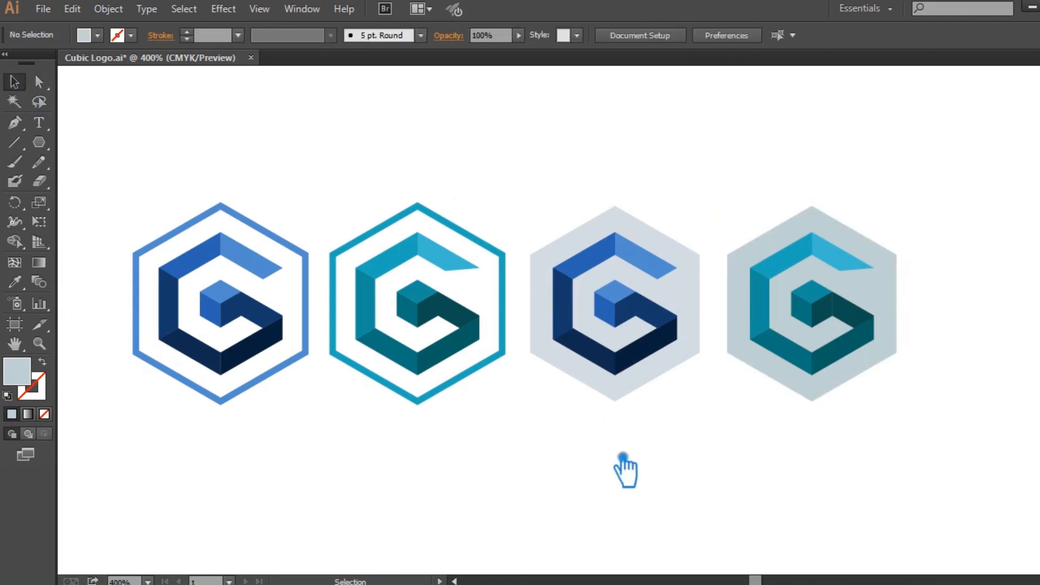
pyautogui.moveTo(900, 466); pyautogui.dragTo(752, 147)
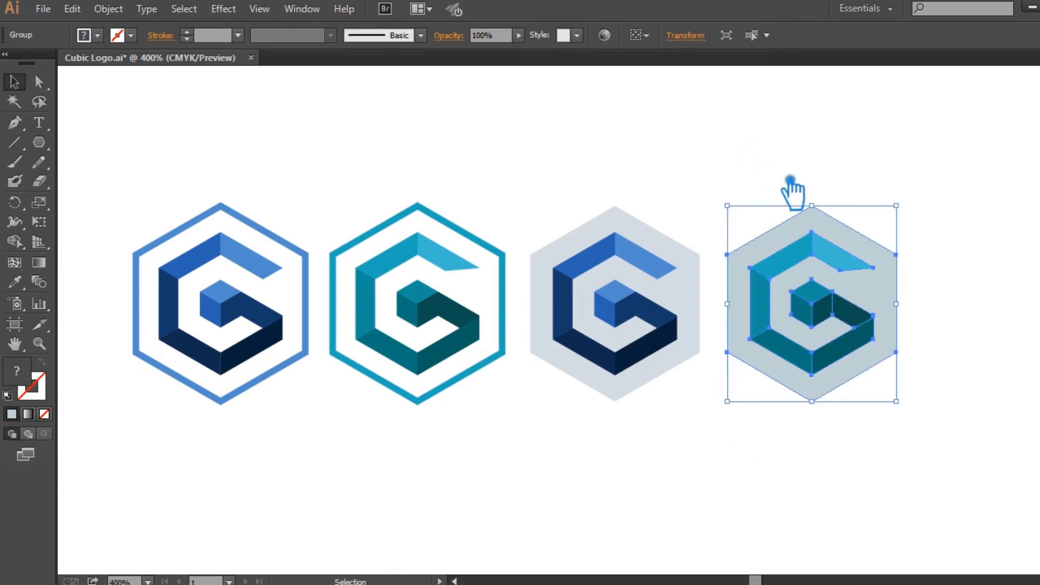
pyautogui.click(980, 376)
pyautogui.moveTo(662, 417); pyautogui.dragTo(575, 200)
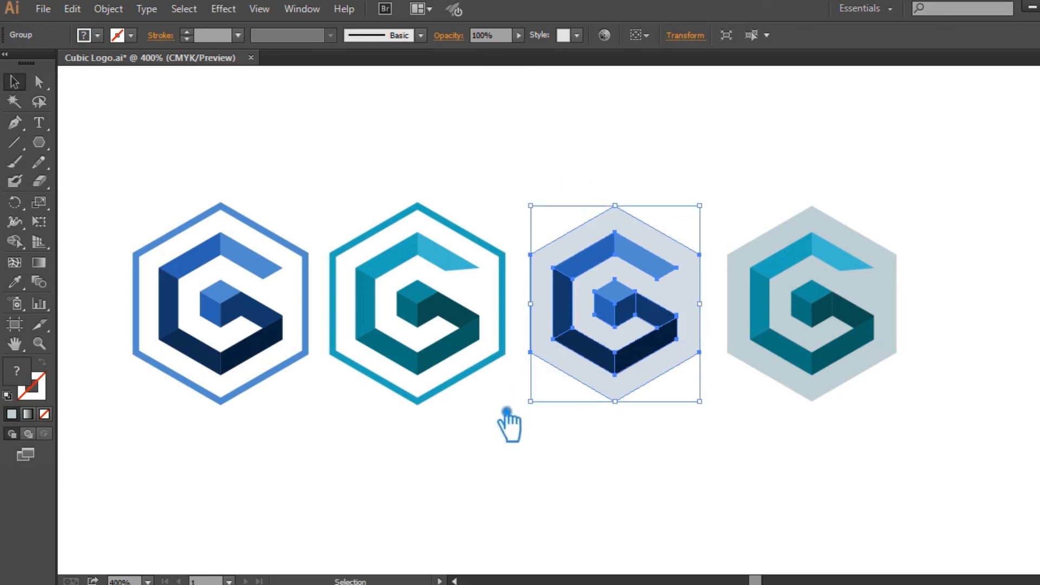
# - Select the hexagon outlines of the two original framed logos and expand their fill and stroke into shapes
pyautogui.keyDown('ctrl'); pyautogui.click(468, 406); pyautogui.keyUp('ctrl')
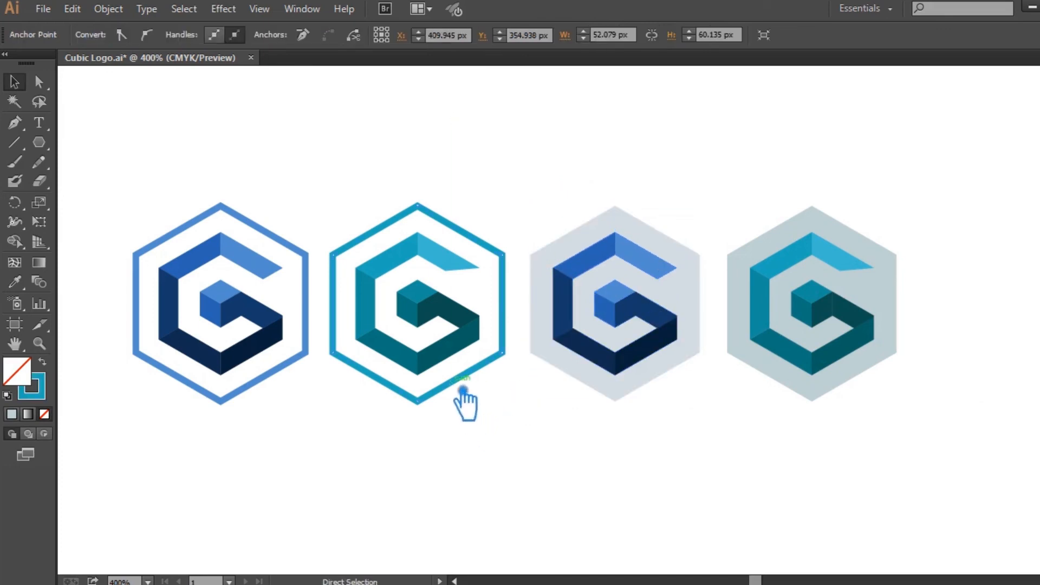
pyautogui.keyDown('ctrl'); pyautogui.keyDown('shift'); pyautogui.click(278, 388); pyautogui.keyUp('shift'); pyautogui.keyUp('ctrl')
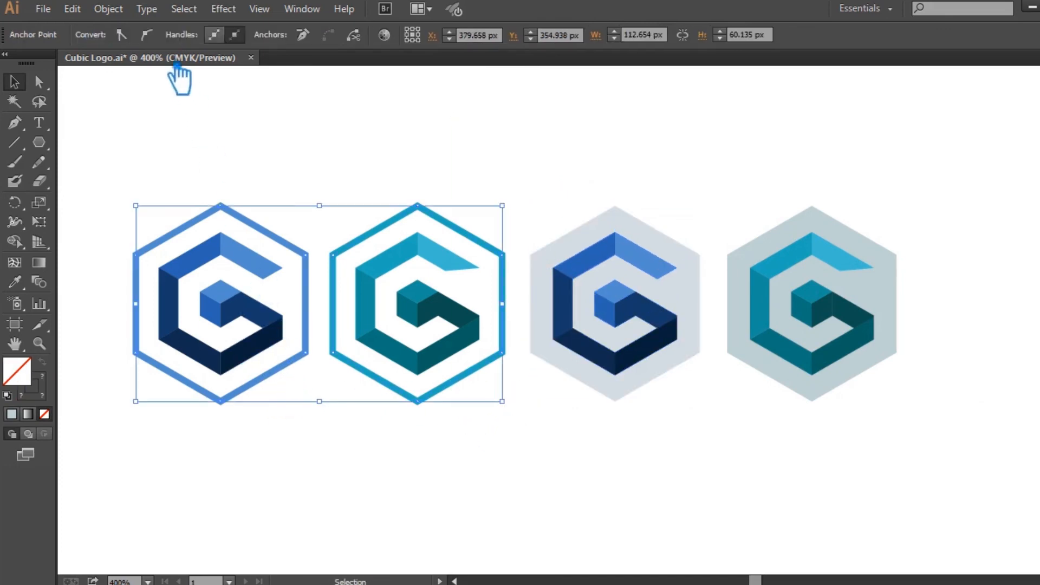
pyautogui.click(124, 16)
pyautogui.click(145, 179)
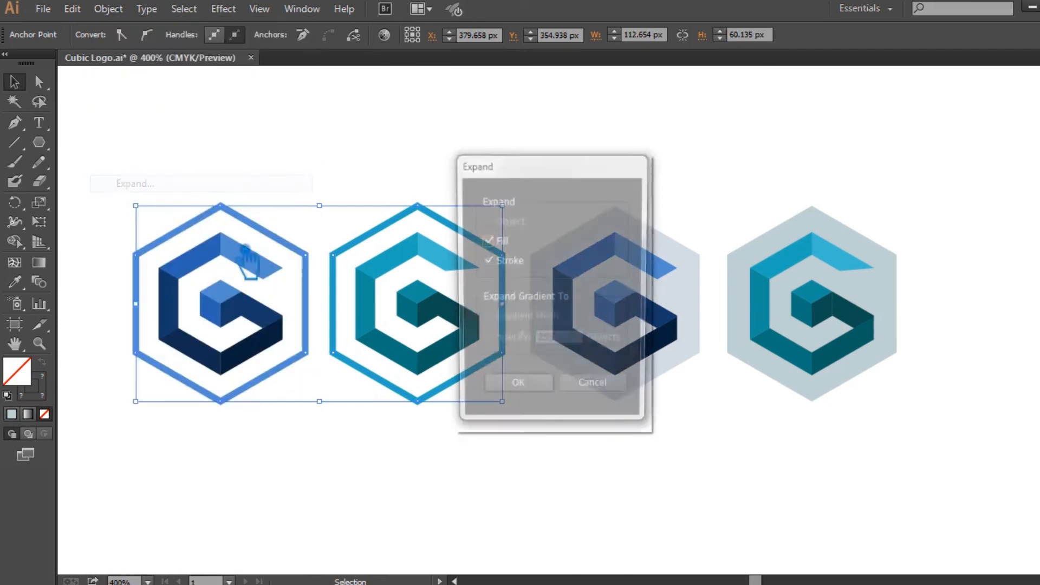
pyautogui.click(538, 400)
pyautogui.click(483, 470)
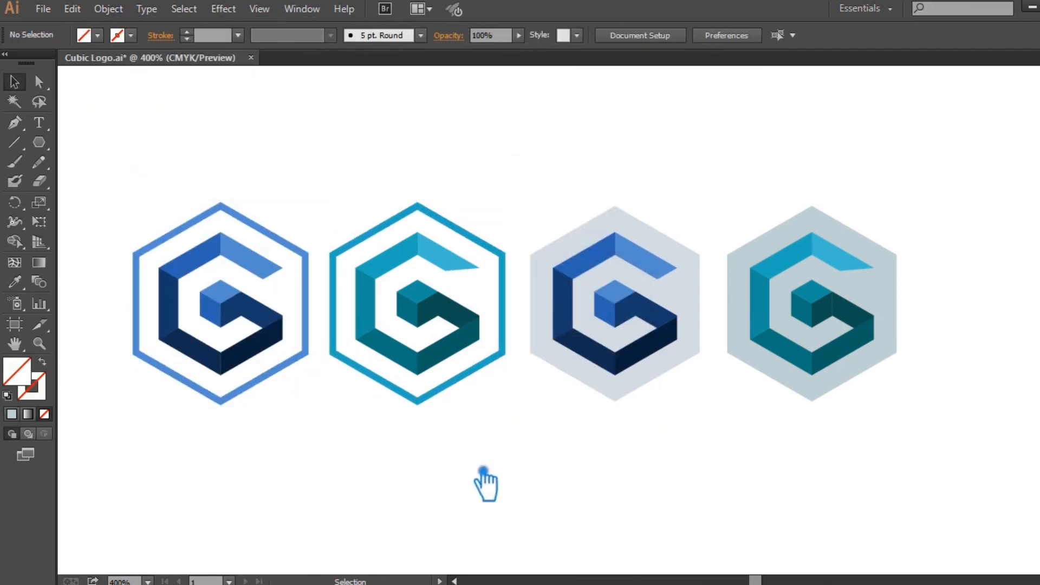
pyautogui.click(445, 364)
pyautogui.click(472, 424)
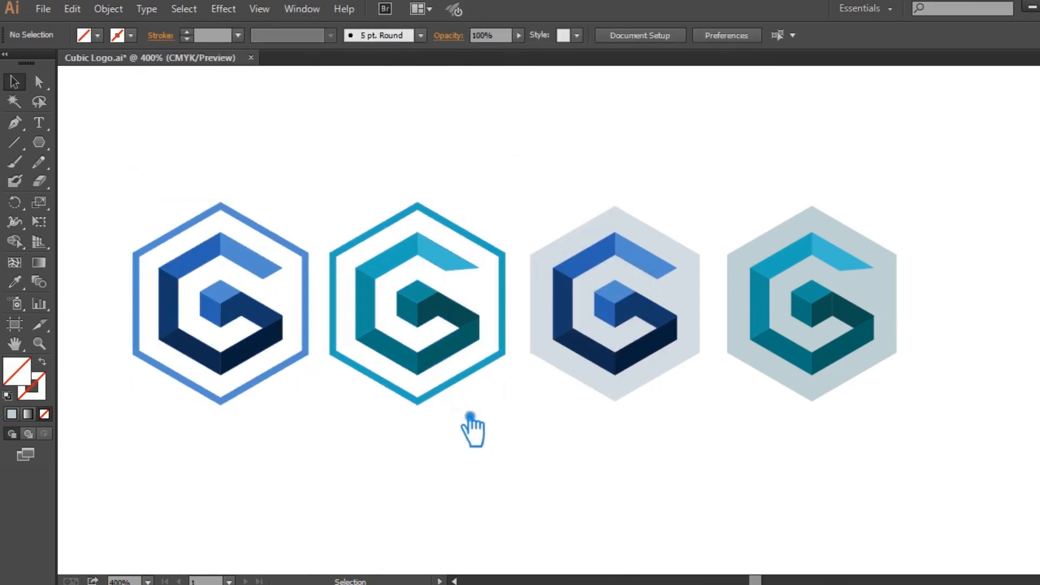
pyautogui.click(647, 374)
pyautogui.keyDown('shift'); pyautogui.click(792, 372); pyautogui.keyUp('shift')
pyautogui.press('a')
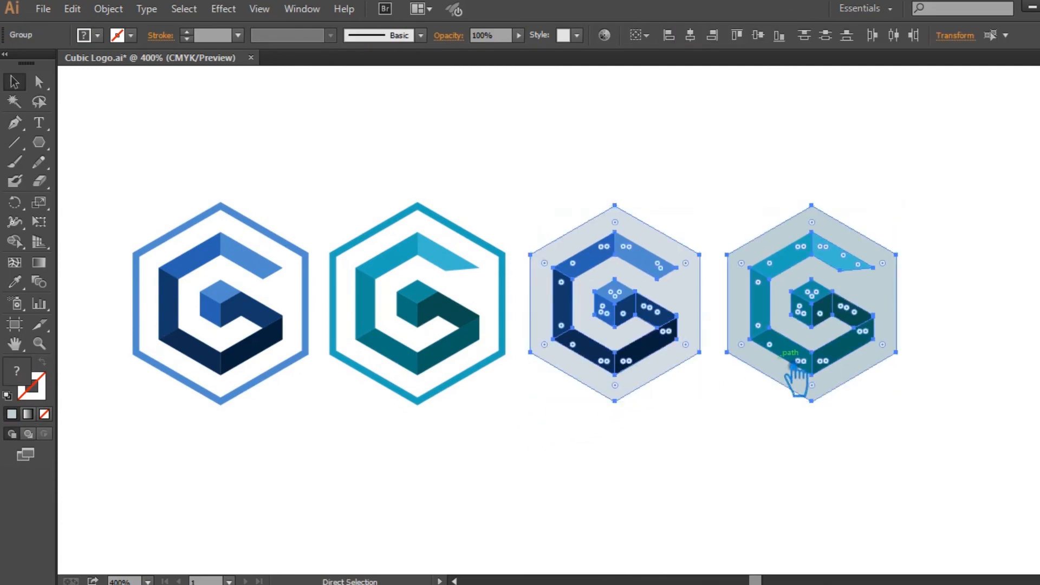
pyautogui.click(787, 398)
pyautogui.press('v')
pyautogui.click(372, 325)
pyautogui.rightClick(361, 304)
pyautogui.click(380, 402)
pyautogui.click(336, 461)
pyautogui.click(406, 340)
pyautogui.click(875, 483)
pyautogui.moveTo(875, 484); pyautogui.dragTo(260, 271)
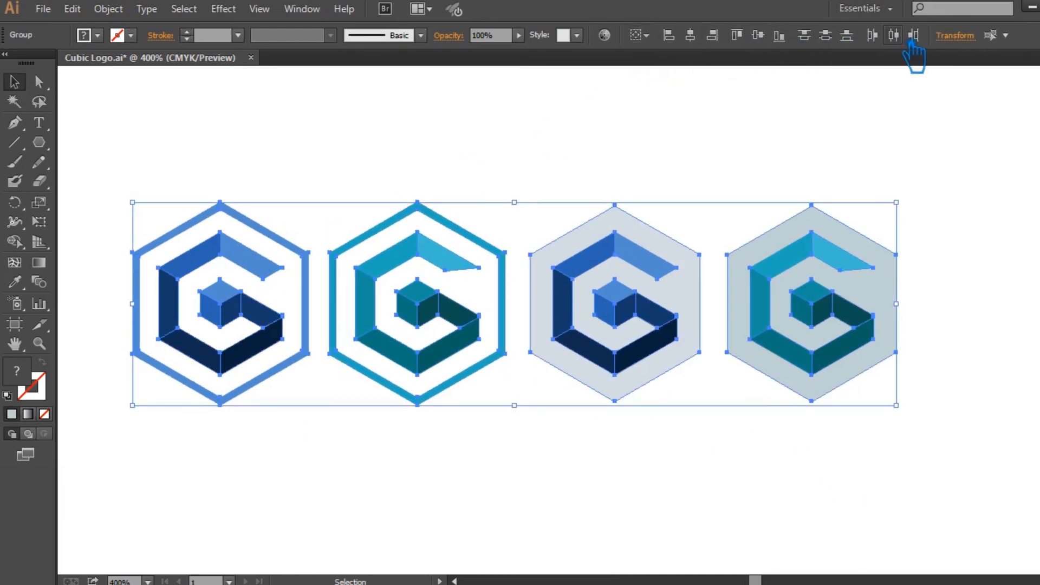
pyautogui.click(707, 157)
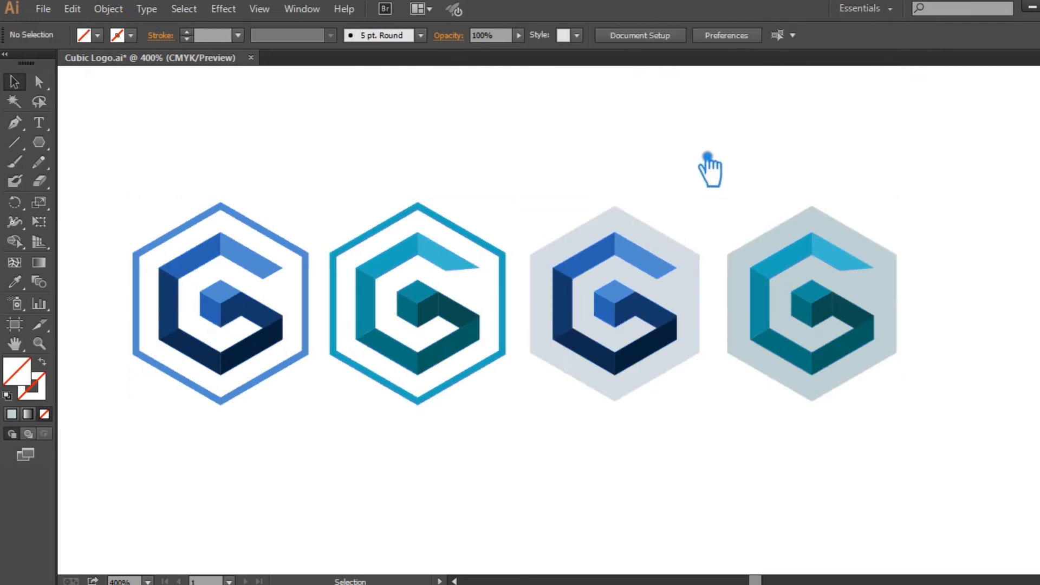
pyautogui.moveTo(709, 181); pyautogui.dragTo(737, 190)
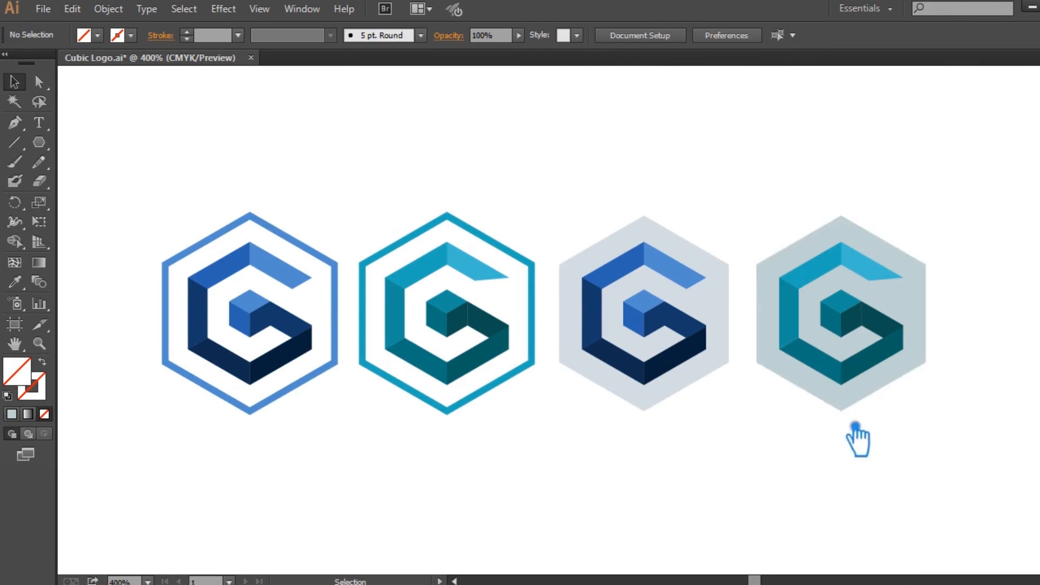
pyautogui.moveTo(875, 453); pyautogui.dragTo(274, 239)
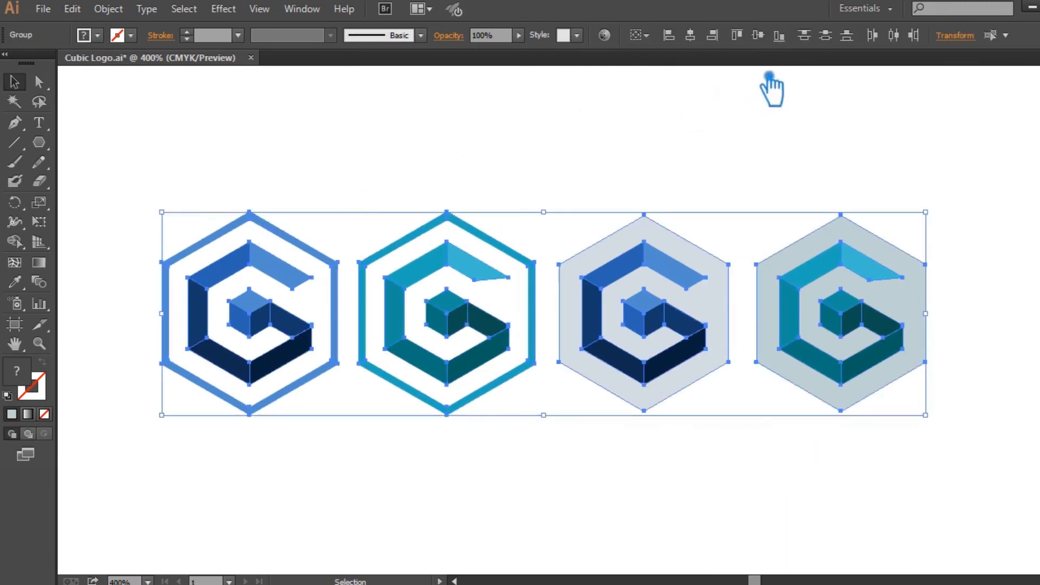
pyautogui.click(612, 190)
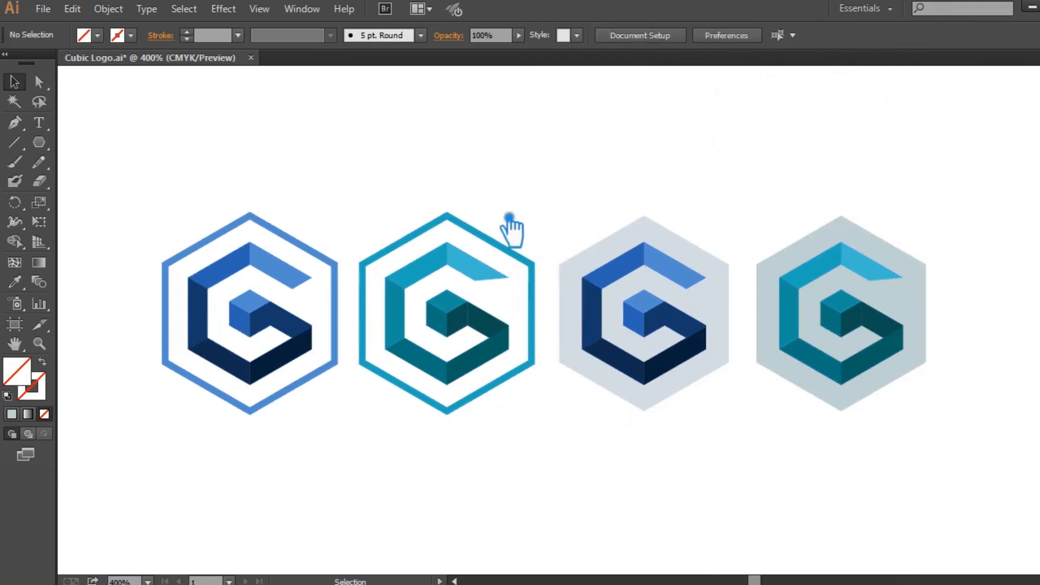
# - Nudge the first three logos in the row together toward the fourth to narrow the gap before it
pyautogui.click(400, 252)
pyautogui.moveTo(680, 472); pyautogui.dragTo(229, 196)
pyautogui.press('Right')
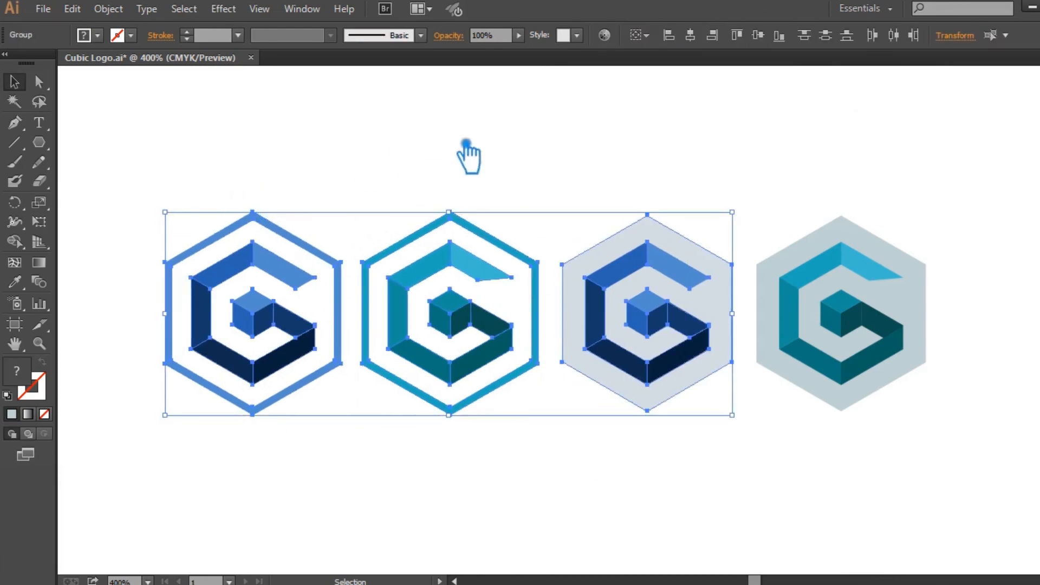
pyautogui.press('Right')
pyautogui.click(549, 153)
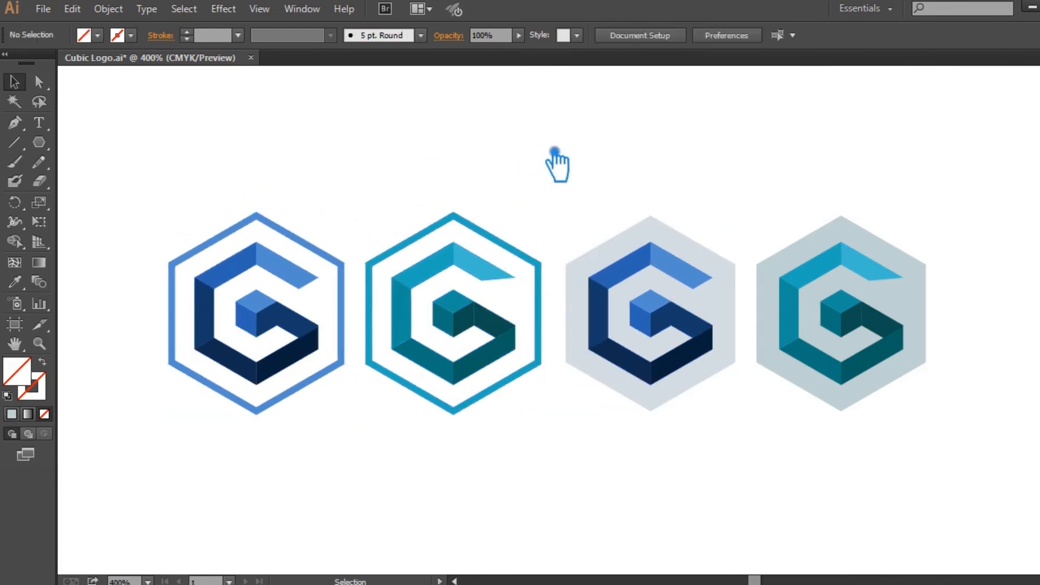